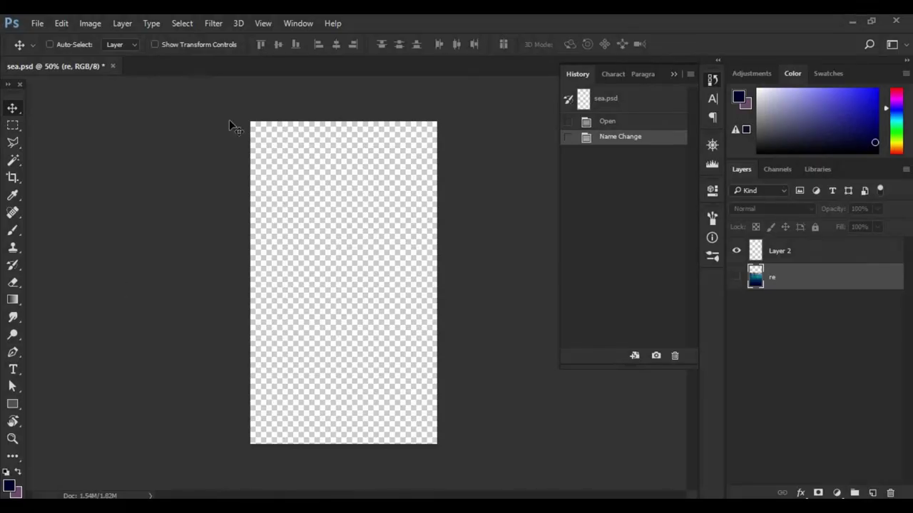
# Draw a dark navy rectangle over the canvas and scale it slightly past the canvas edges
pyautogui.moveTo(237, 128)
pyautogui.mouseDown()
pyautogui.moveTo(261, 134)
pyautogui.moveTo(437, 444)
pyautogui.mouseUp()
pyautogui.click(12, 404)
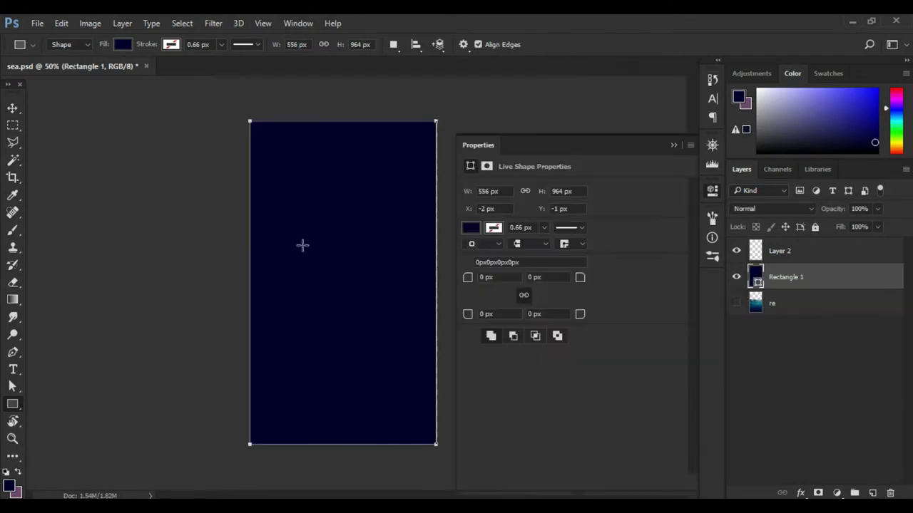
pyautogui.press('v')
pyautogui.hotkey('ctrl', 't')
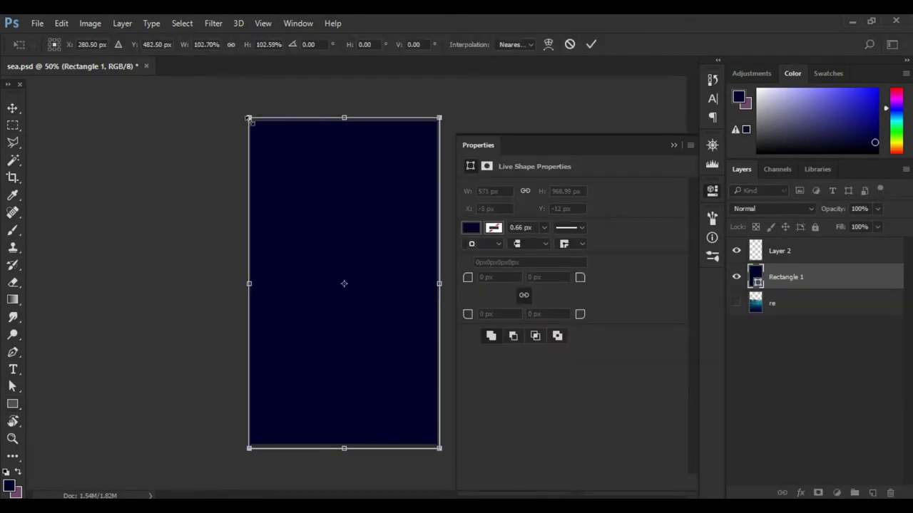
pyautogui.press('Return')
# Switch the rectangle's fill to a gradient preset and bring it up for editing
pyautogui.click(470, 227)
pyautogui.click(530, 252)
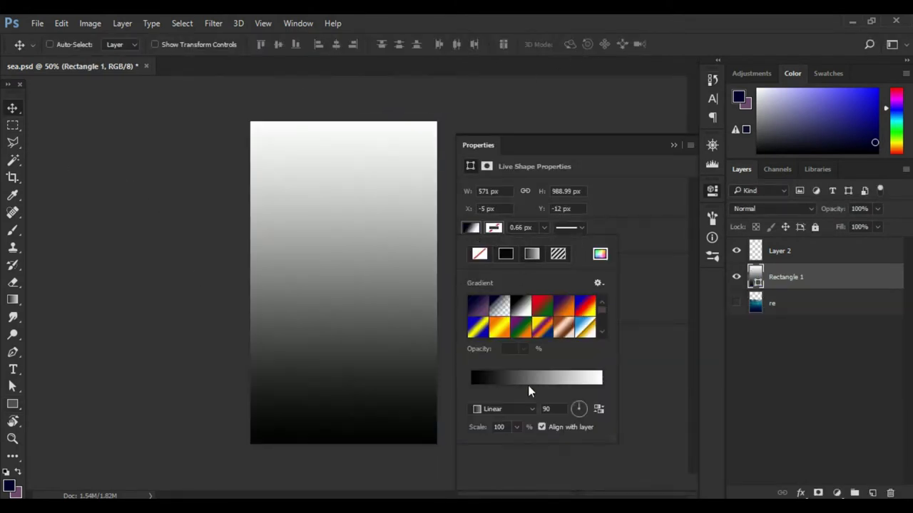
pyautogui.click(530, 381)
pyautogui.click(554, 171)
# Move a gradient stop to 71% in darker navy, and make the 9% stop near-black
pyautogui.moveTo(602, 292); pyautogui.dragTo(584, 292)
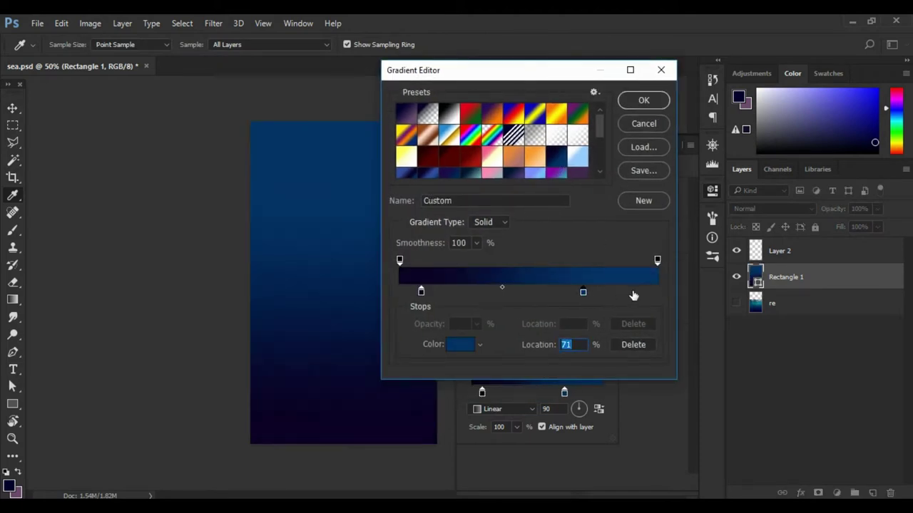
pyautogui.doubleClick(585, 294)
pyautogui.click(744, 235)
pyautogui.click(870, 92)
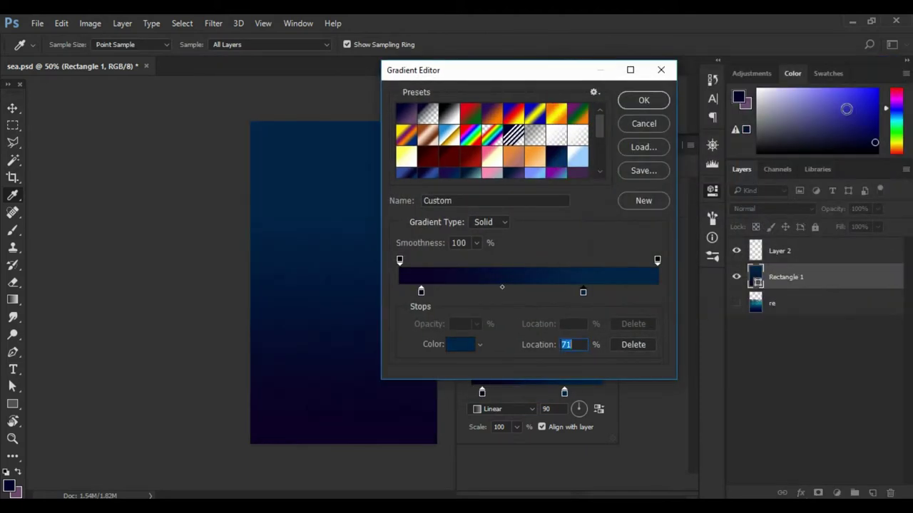
pyautogui.doubleClick(421, 293)
pyautogui.click(732, 257)
pyautogui.click(867, 92)
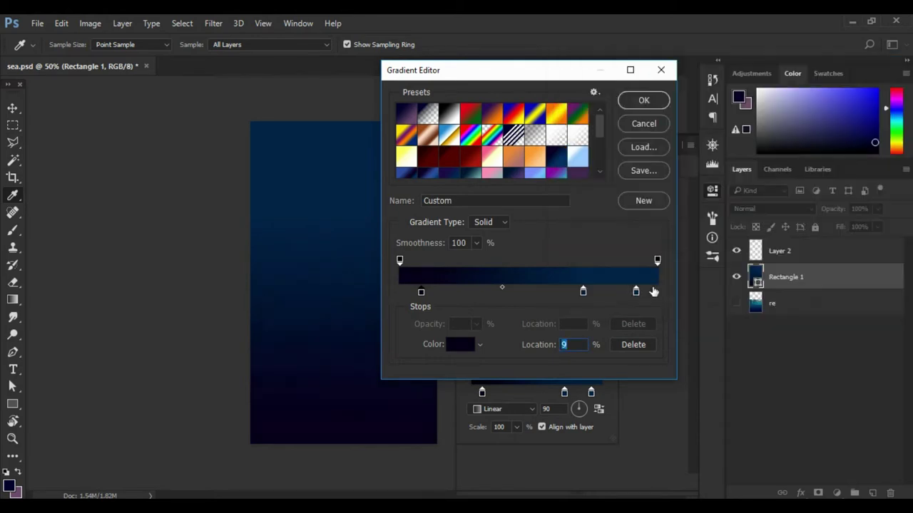
# Recolour the 91% gradient stop to a teal-blue with brightness 53
pyautogui.doubleClick(636, 291)
pyautogui.click(661, 100)
pyautogui.moveTo(733, 164); pyautogui.dragTo(737, 180)
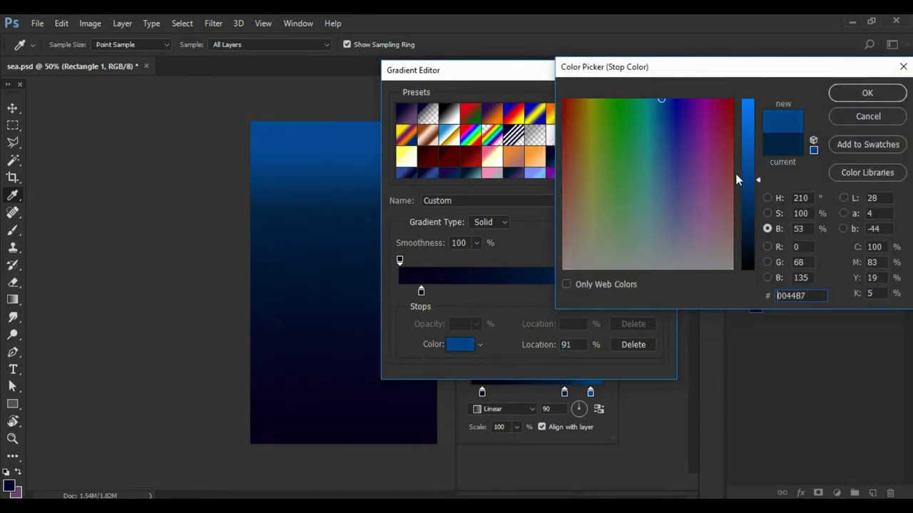
pyautogui.moveTo(661, 101); pyautogui.dragTo(654, 105)
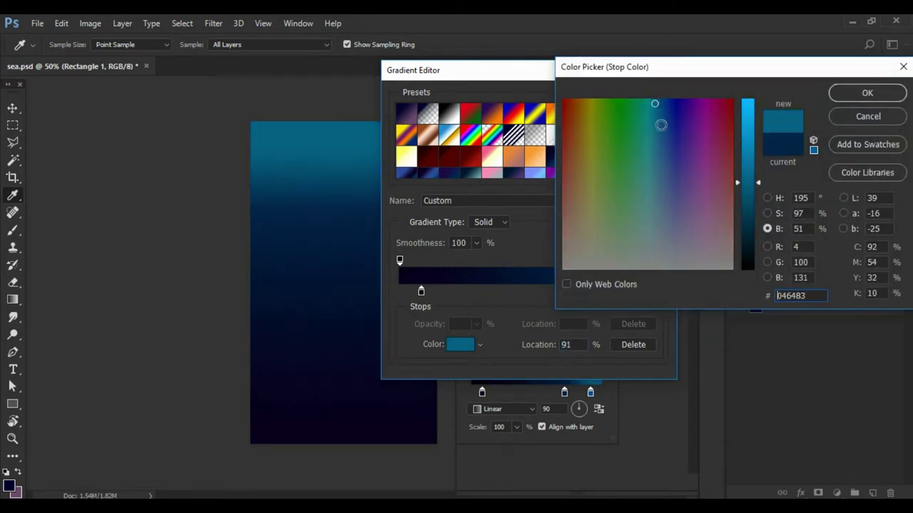
pyautogui.click(653, 105)
pyautogui.click(656, 111)
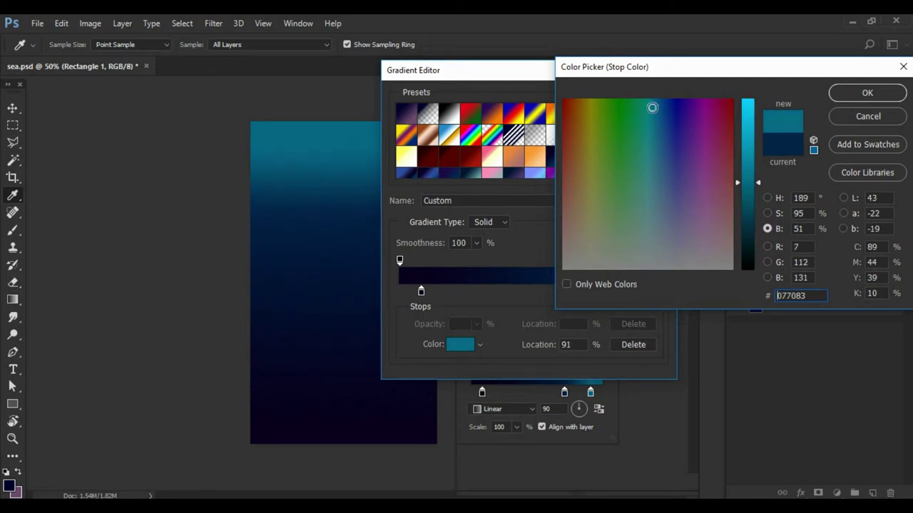
pyautogui.press('Return')
# Reposition the stops to 0% and 64% and make the top stop muted teal #2c6978
pyautogui.moveTo(584, 292); pyautogui.dragTo(508, 297)
pyautogui.moveTo(420, 291); pyautogui.dragTo(400, 292)
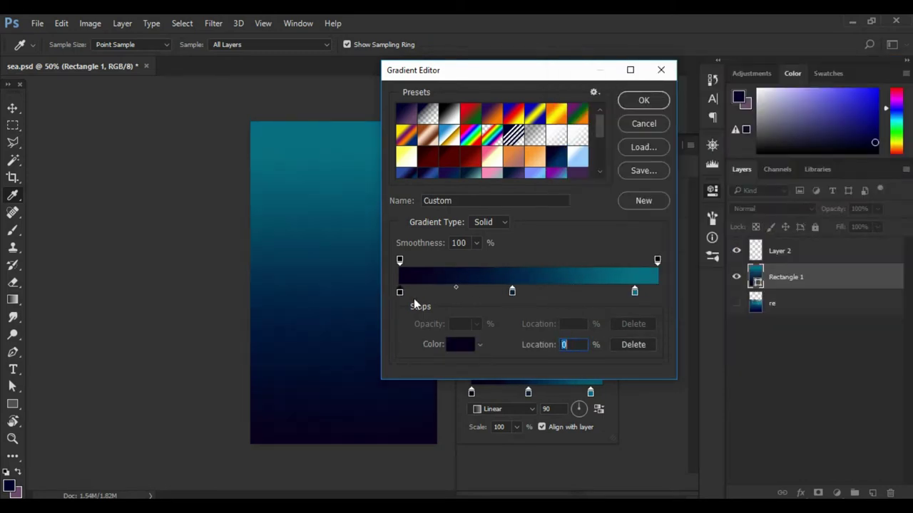
pyautogui.moveTo(506, 291); pyautogui.dragTo(564, 292)
pyautogui.click(460, 344)
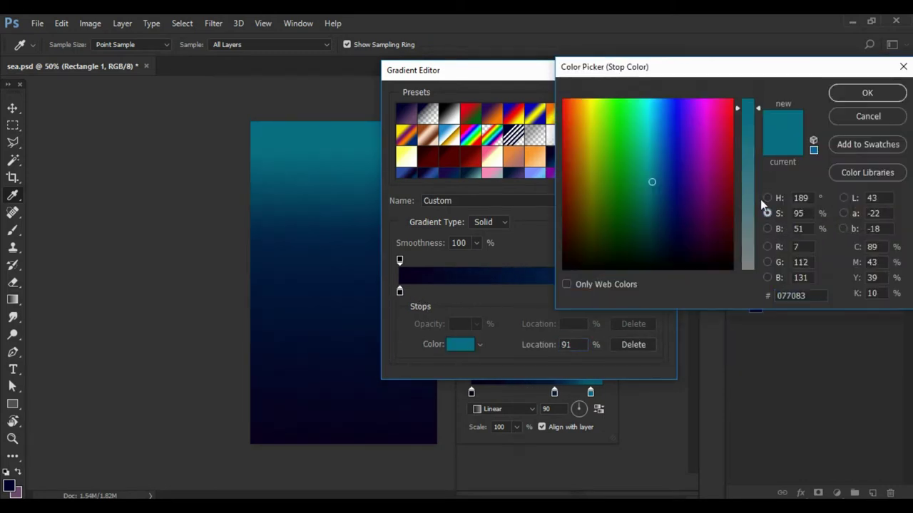
pyautogui.moveTo(736, 125)
pyautogui.mouseDown()
pyautogui.moveTo(737, 163)
pyautogui.moveTo(758, 192)
pyautogui.mouseUp()
pyautogui.click(767, 228)
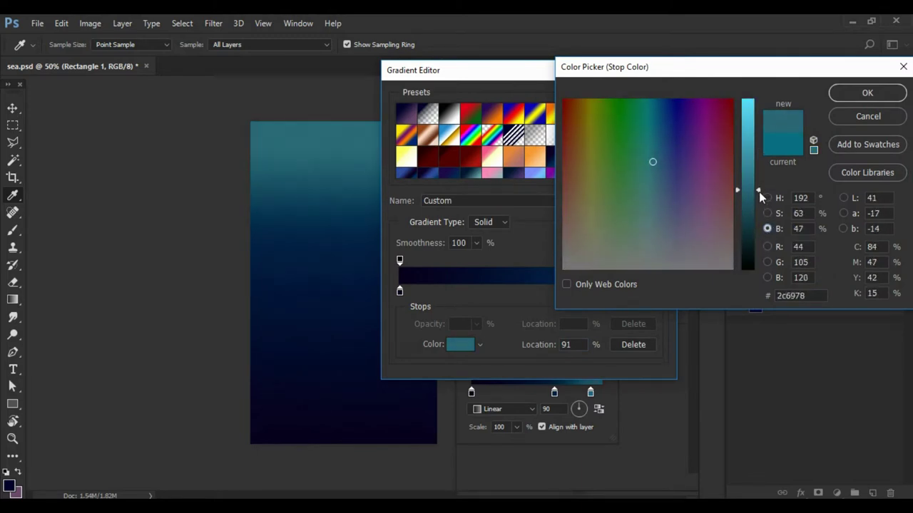
pyautogui.click(863, 95)
pyautogui.click(646, 100)
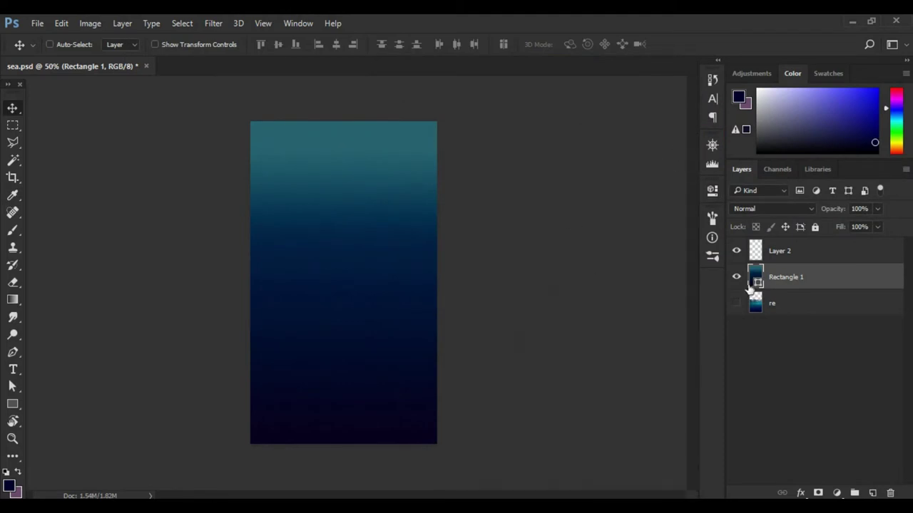
# Add a new layer, bring the underwater photo to the top, and sample teal from it
pyautogui.hotkey('ctrl', 'shift', 'alt', 'n')
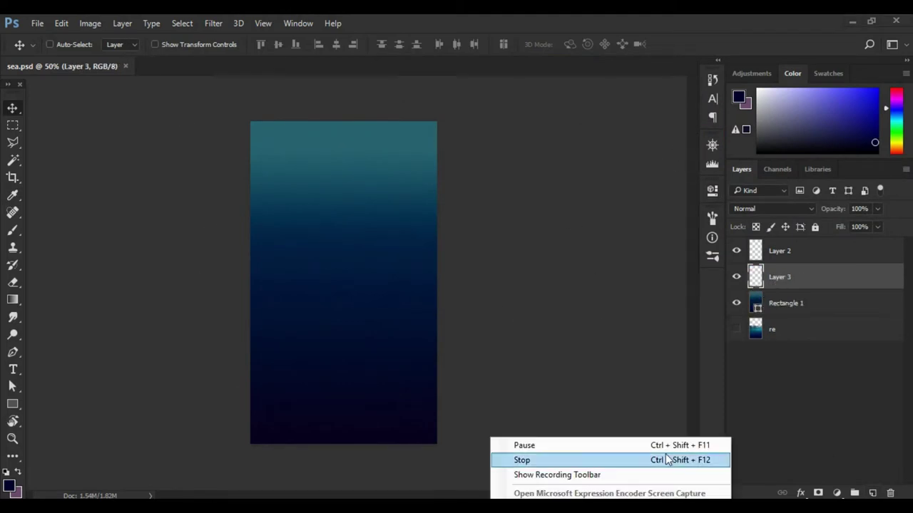
pyautogui.moveTo(759, 330); pyautogui.dragTo(760, 242)
pyautogui.click(736, 251)
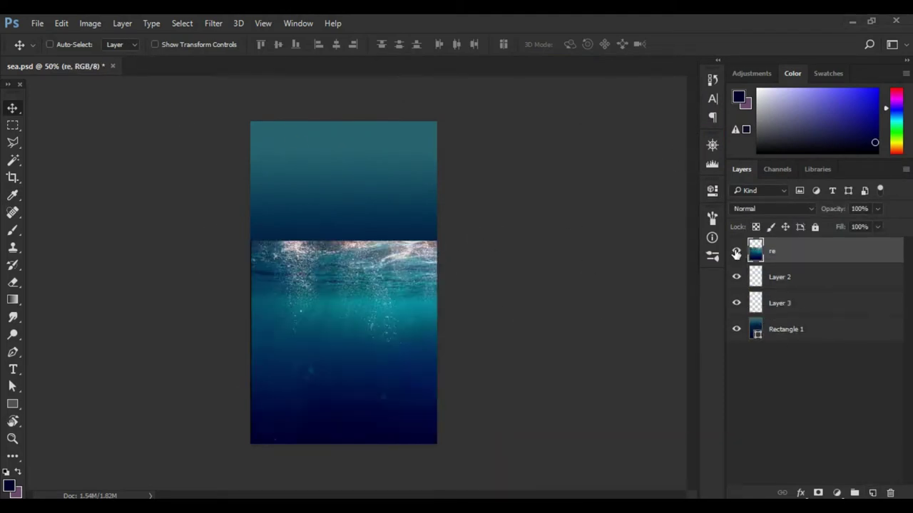
pyautogui.press('i')
pyautogui.click(412, 298)
# Set up a soft round 30px brush with 55% hardness and 14% spacing
pyautogui.hotkey('ctrl', ',')
pyautogui.hotkey('alt', '[')
pyautogui.hotkey('alt', '[')
pyautogui.press('b')
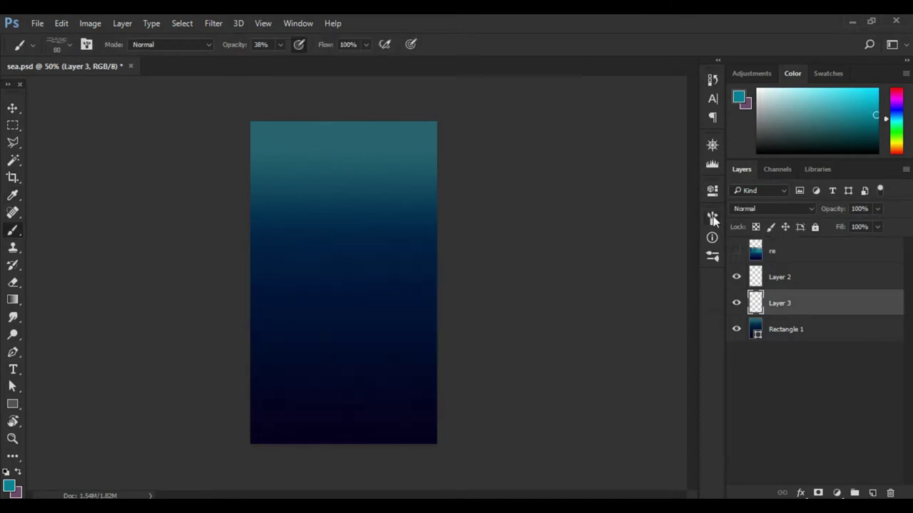
pyautogui.click(712, 219)
pyautogui.click(520, 169)
pyautogui.moveTo(514, 348); pyautogui.dragTo(587, 348)
pyautogui.moveTo(526, 374); pyautogui.dragTo(519, 375)
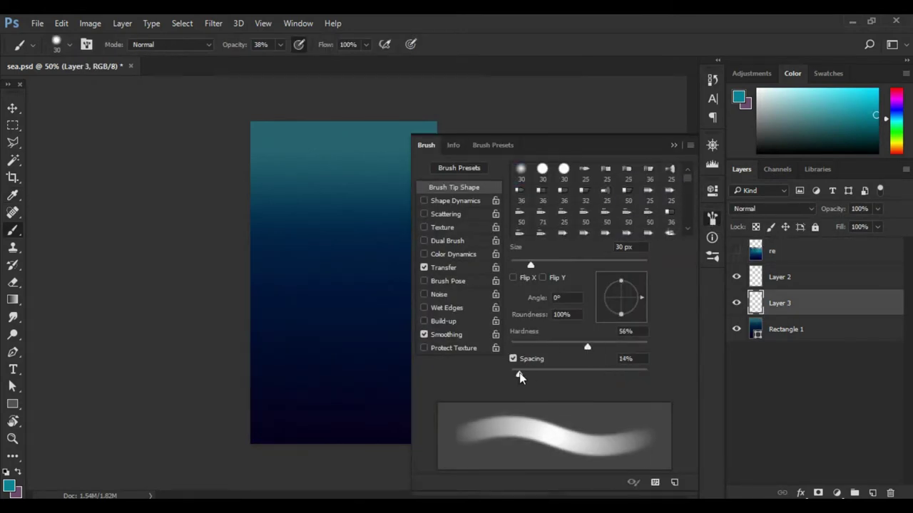
pyautogui.click(673, 145)
# Move and stretch the underwater photo to fill the canvas from the top
pyautogui.click(736, 251)
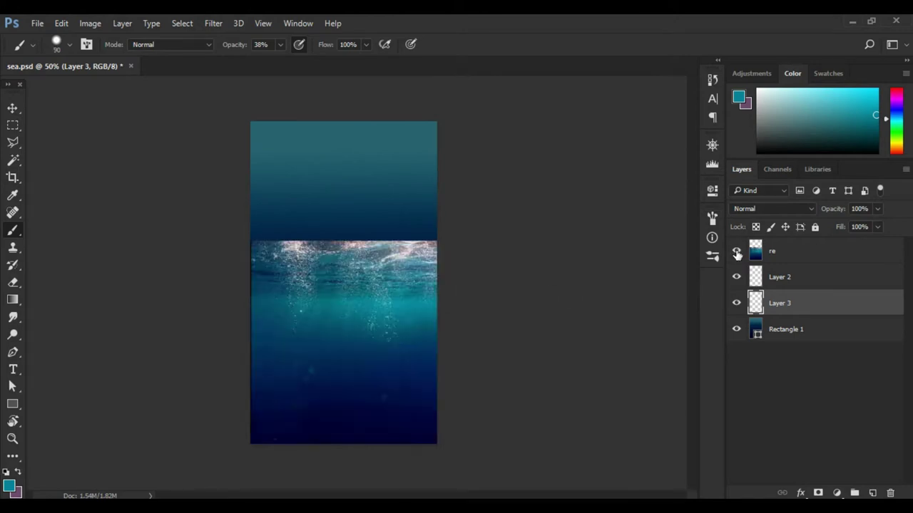
pyautogui.click(820, 251)
pyautogui.hotkey('ctrl', 't')
pyautogui.moveTo(342, 400); pyautogui.dragTo(343, 281)
pyautogui.moveTo(342, 340); pyautogui.dragTo(342, 444)
pyautogui.press('Return')
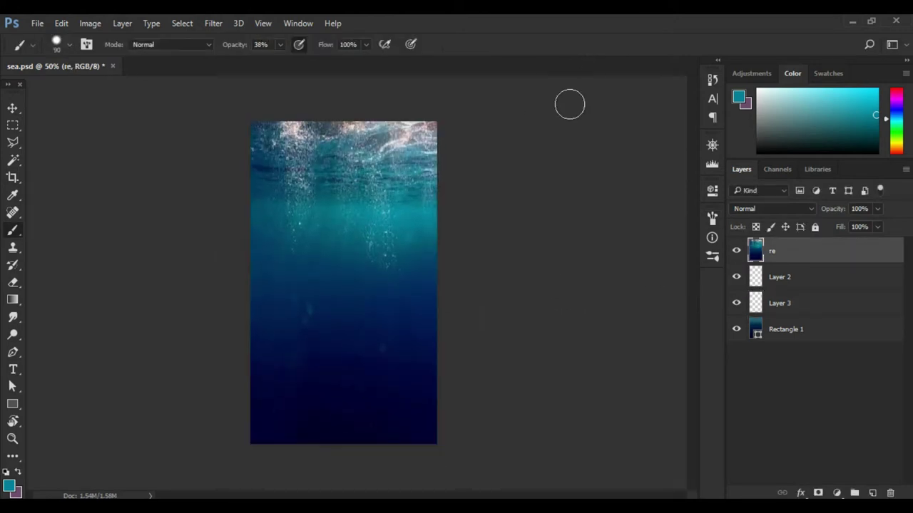
# Hide the photo and paint a bright teal band across the canvas on Layer 3
pyautogui.click(736, 251)
pyautogui.click(778, 306)
pyautogui.moveTo(438, 239); pyautogui.dragTo(251, 241)
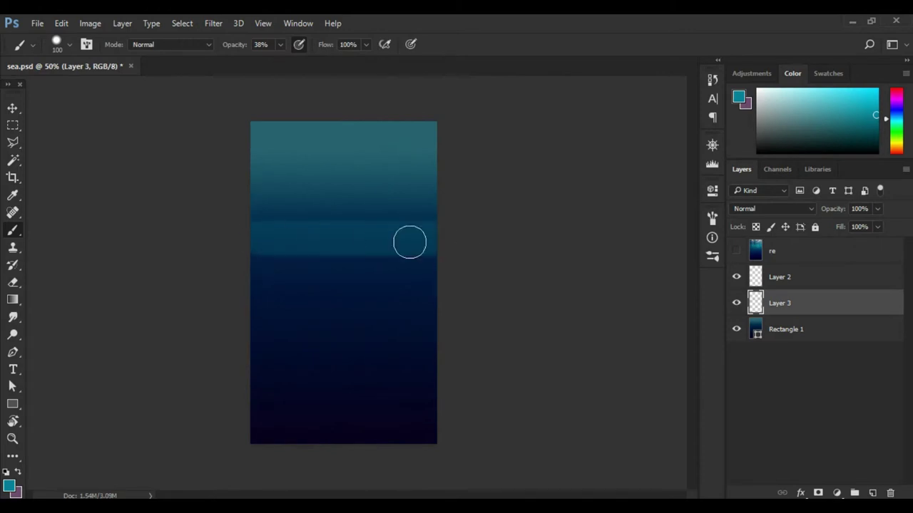
pyautogui.moveTo(409, 242)
pyautogui.mouseDown()
pyautogui.moveTo(489, 234)
pyautogui.moveTo(450, 235)
pyautogui.mouseUp()
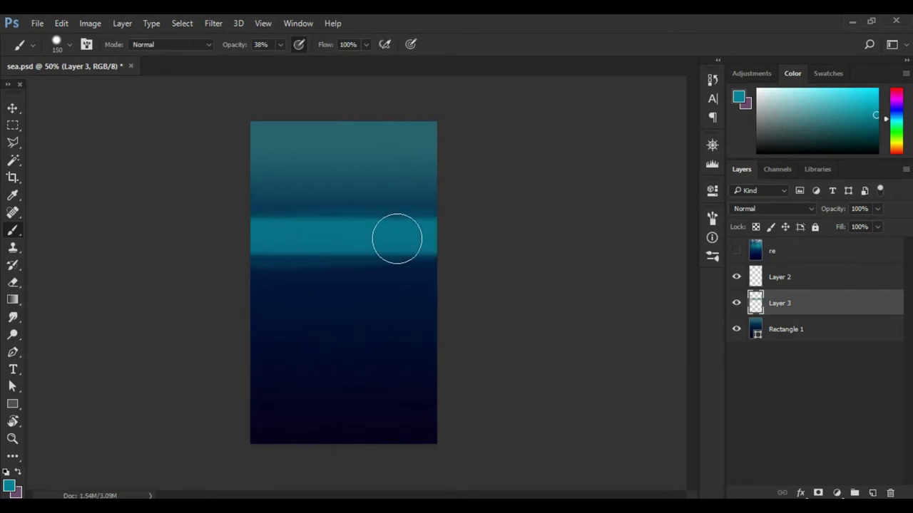
pyautogui.hotkey('ctrl', 'z')
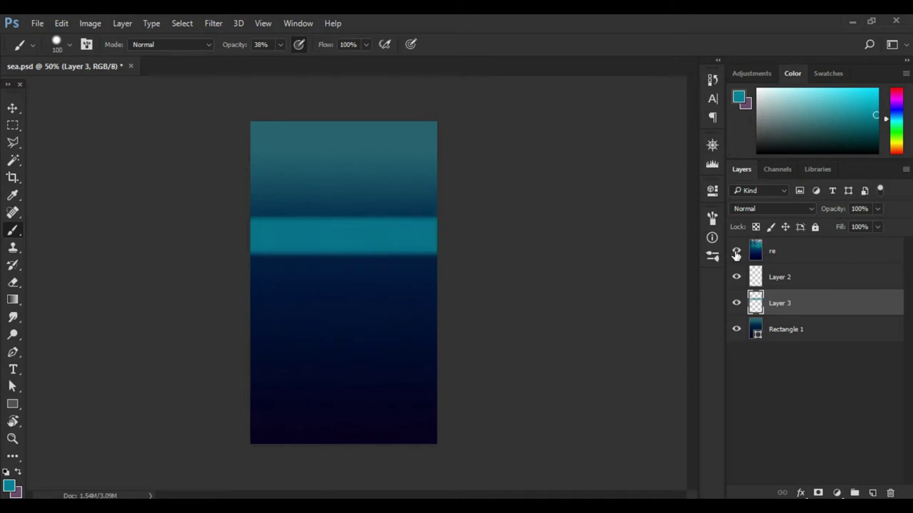
pyautogui.click(736, 251)
pyautogui.moveTo(411, 208); pyautogui.dragTo(251, 208)
# Erase the lower part of the teal band to soften it
pyautogui.press('e')
pyautogui.moveTo(424, 245)
pyautogui.mouseDown()
pyautogui.moveTo(230, 251)
pyautogui.moveTo(460, 210)
pyautogui.mouseUp()
pyautogui.moveTo(515, 236); pyautogui.dragTo(196, 253)
pyautogui.moveTo(570, 239); pyautogui.dragTo(193, 249)
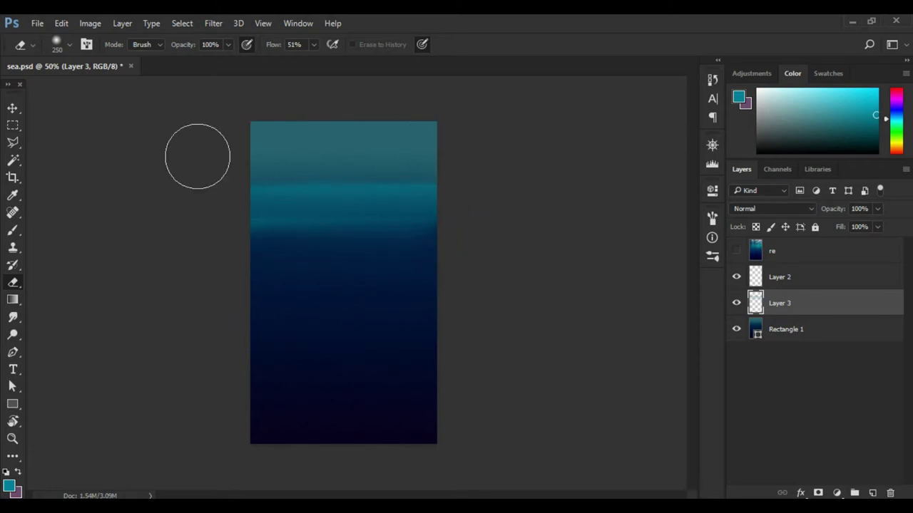
# Widen the band downward with a 200 px brush, then erase its right side
pyautogui.press('b')
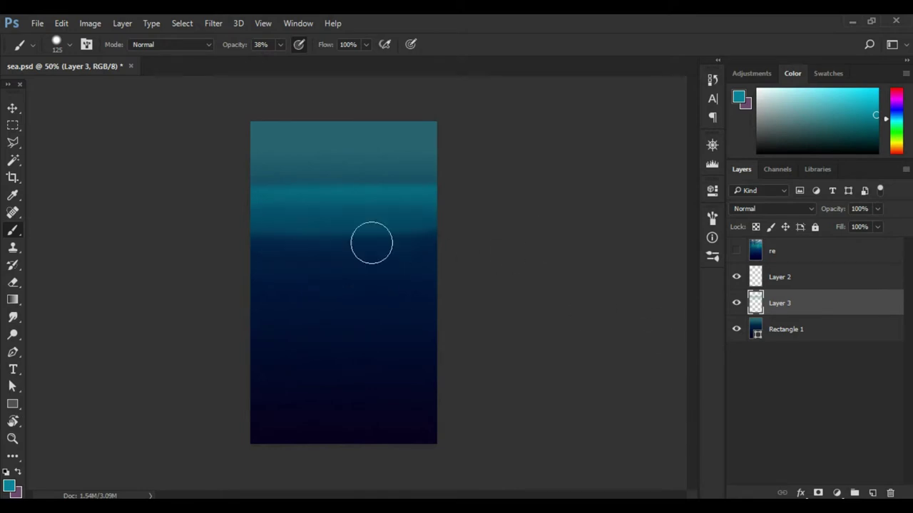
pyautogui.press(']')
pyautogui.press(']')
pyautogui.press(']')
pyautogui.moveTo(372, 243)
pyautogui.mouseDown()
pyautogui.moveTo(274, 240)
pyautogui.moveTo(345, 236)
pyautogui.moveTo(461, 253)
pyautogui.mouseUp()
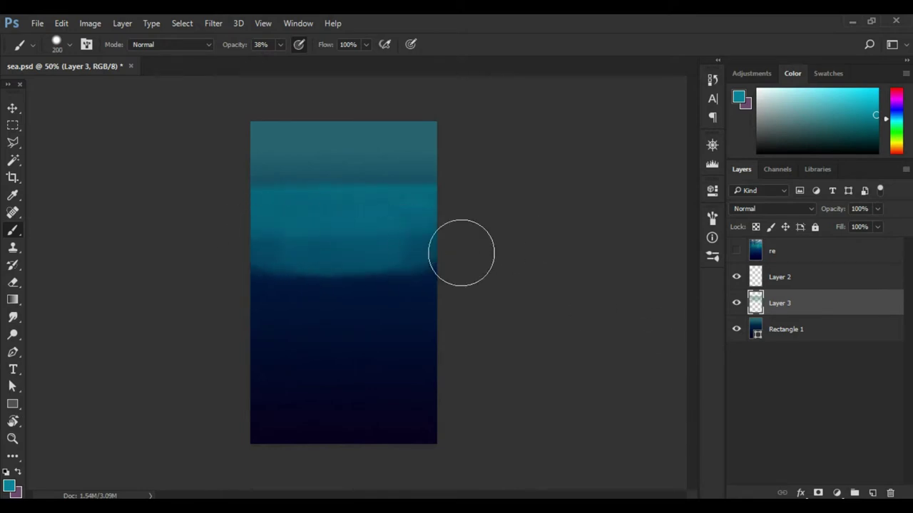
pyautogui.press('e')
pyautogui.moveTo(404, 289)
pyautogui.mouseDown()
pyautogui.moveTo(435, 246)
pyautogui.moveTo(247, 265)
pyautogui.moveTo(466, 265)
pyautogui.moveTo(346, 210)
pyautogui.moveTo(260, 212)
pyautogui.mouseUp()
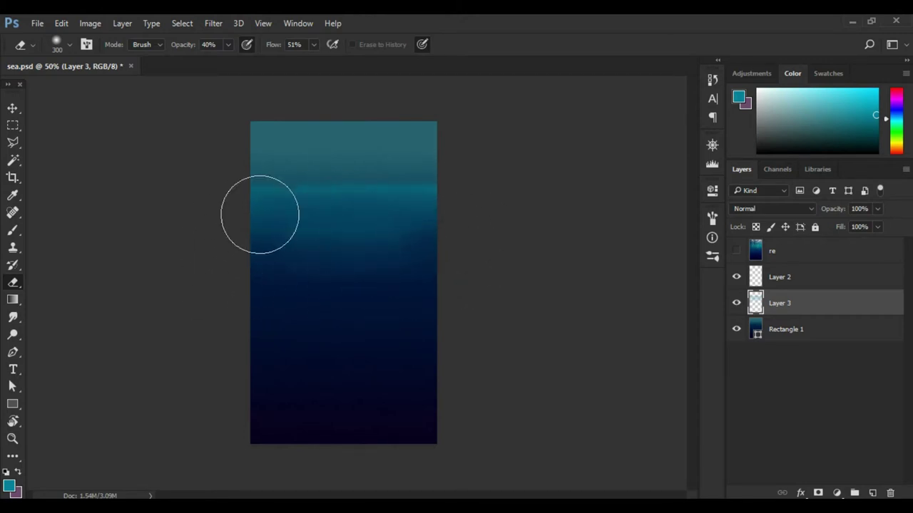
# With a different brush tip, paint soft light along the canvas's left and right edges
pyautogui.press('b')
pyautogui.press('F5')
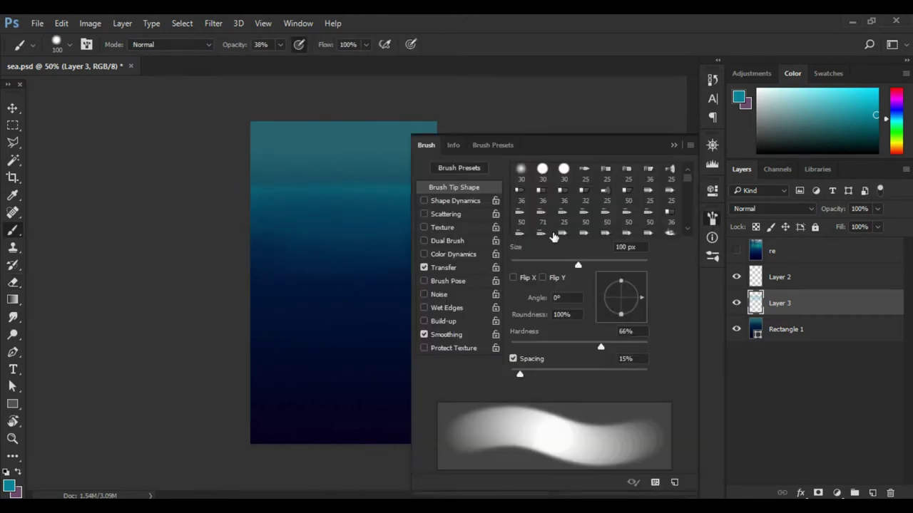
pyautogui.click(519, 215)
pyautogui.press('F5')
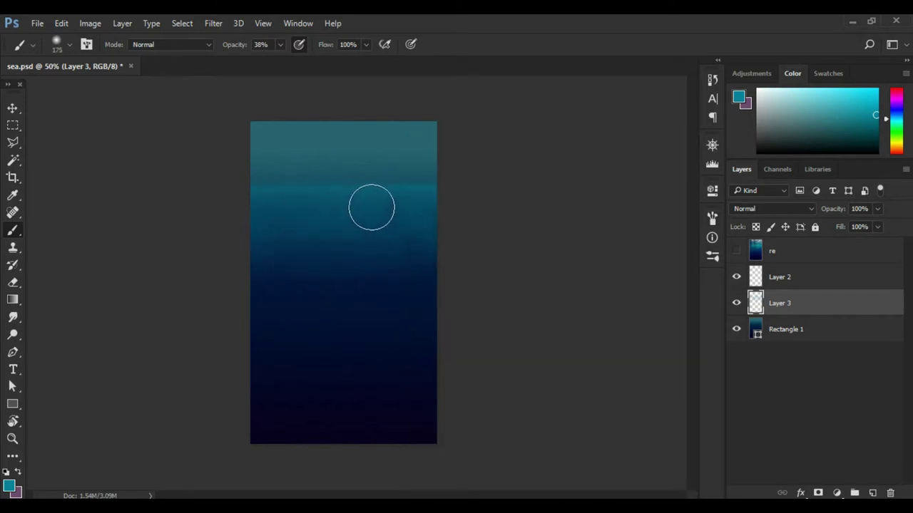
pyautogui.moveTo(256, 327)
pyautogui.mouseDown()
pyautogui.moveTo(236, 370)
pyautogui.moveTo(236, 326)
pyautogui.mouseUp()
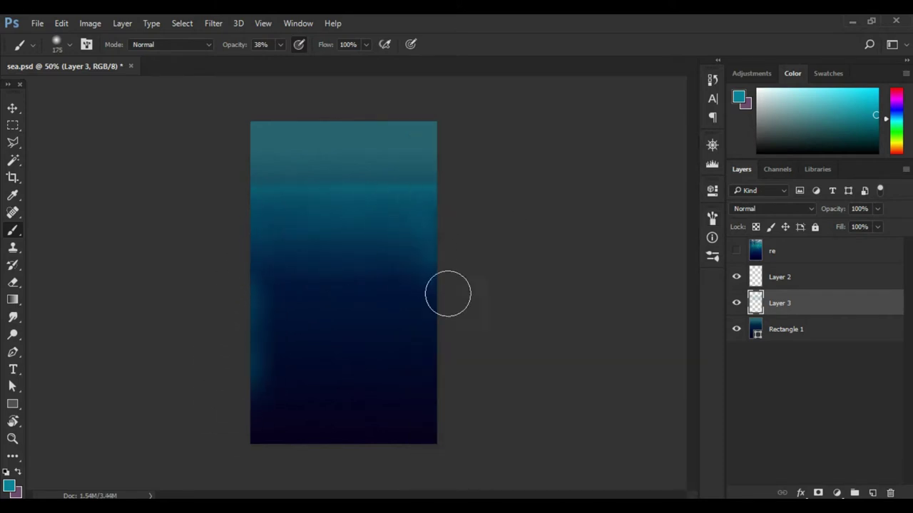
pyautogui.moveTo(446, 293); pyautogui.dragTo(435, 409)
# Fade the water along the right edge with a 300 px eraser at 64% opacity
pyautogui.press('e')
pyautogui.press('[')
pyautogui.press('[')
pyautogui.press('6')
pyautogui.press('4')
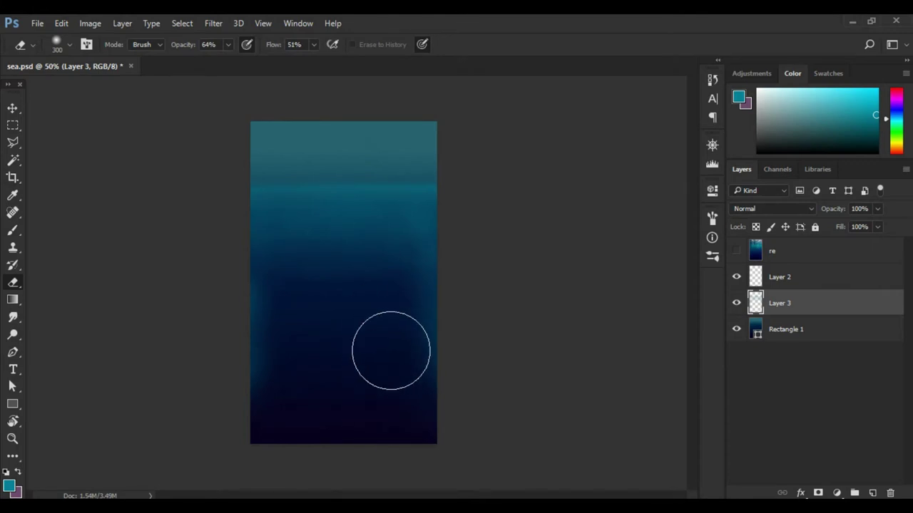
pyautogui.moveTo(418, 404)
pyautogui.mouseDown()
pyautogui.moveTo(440, 292)
pyautogui.moveTo(428, 261)
pyautogui.mouseUp()
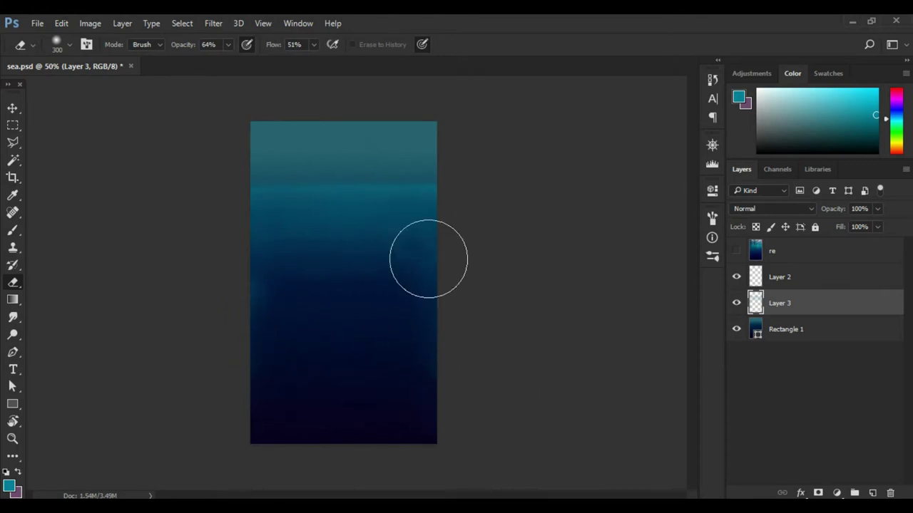
# Set paint colour to brighter teal #02879a, retry the middle stroke, and lower brush opacity to 16%
pyautogui.press('b')
pyautogui.click(738, 97)
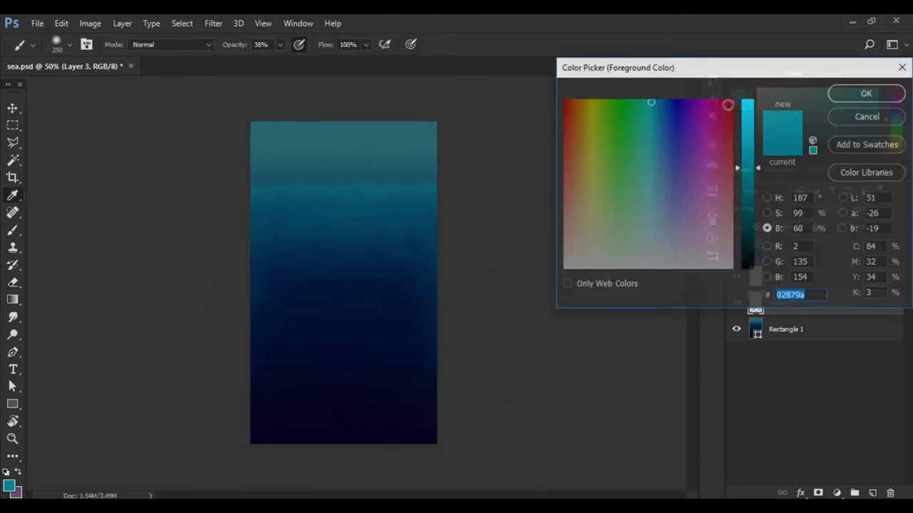
pyautogui.moveTo(738, 164); pyautogui.dragTo(738, 125)
pyautogui.press('Return')
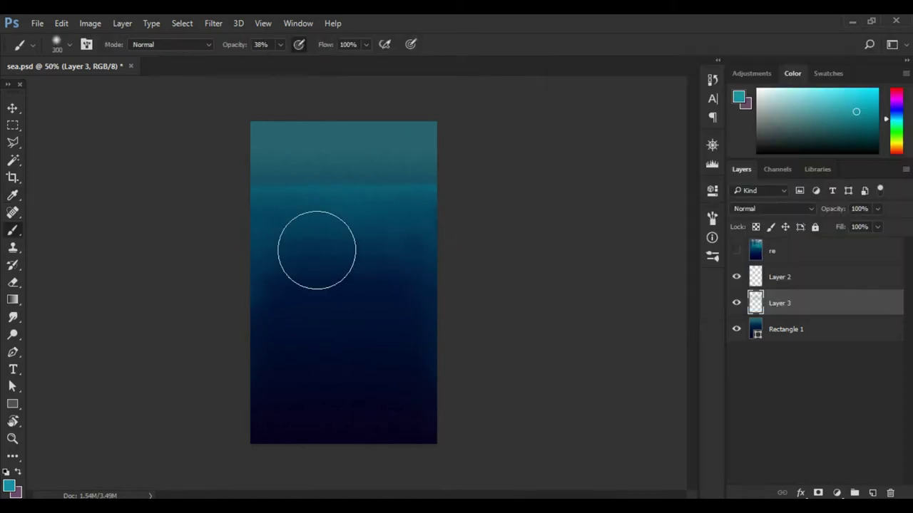
pyautogui.moveTo(285, 293); pyautogui.dragTo(442, 288)
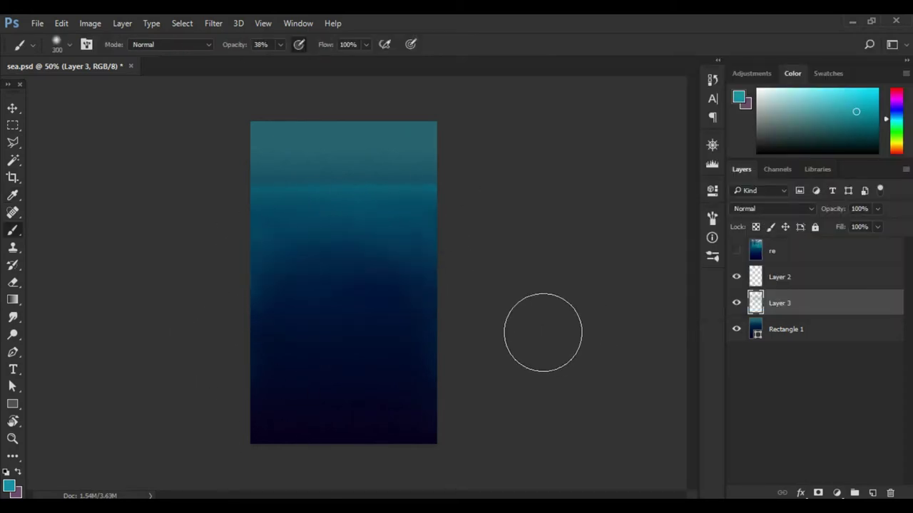
pyautogui.hotkey('ctrl', 'z')
pyautogui.moveTo(246, 44); pyautogui.dragTo(230, 44)
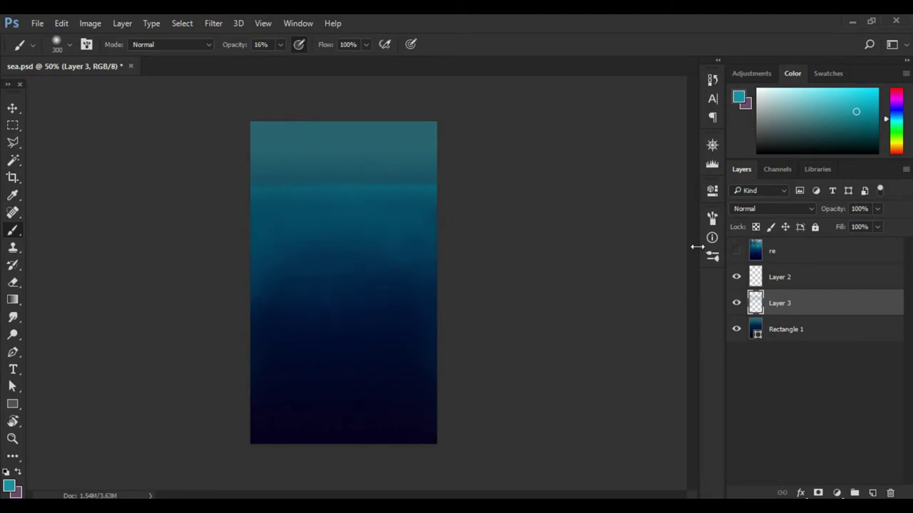
pyautogui.click(770, 300)
# Name the layers 'color 2' and 'gra'
pyautogui.write('color2')
pyautogui.press('Return')
pyautogui.click(13, 299)
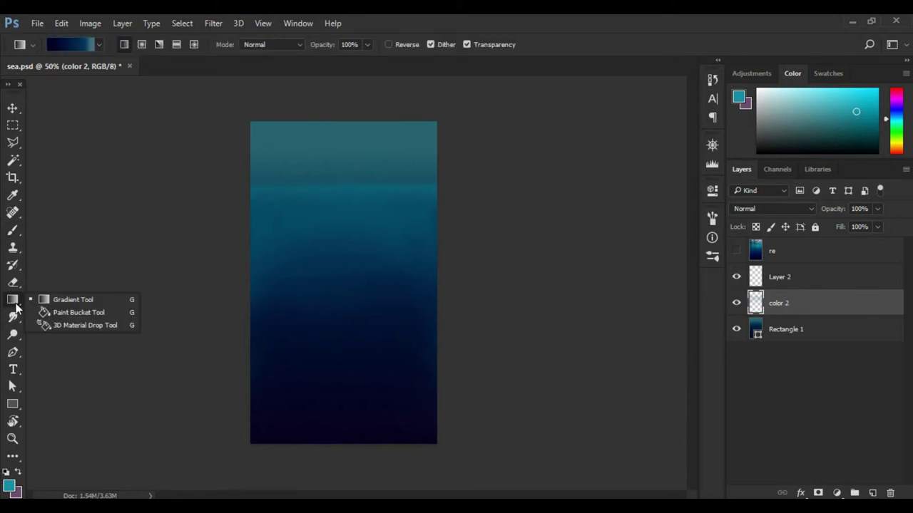
pyautogui.click(72, 298)
pyautogui.doubleClick(786, 329)
pyautogui.write('gra')
pyautogui.press('Return')
# Pick a soft green paint colour and rename Layer 2 to 'green'
pyautogui.click(804, 284)
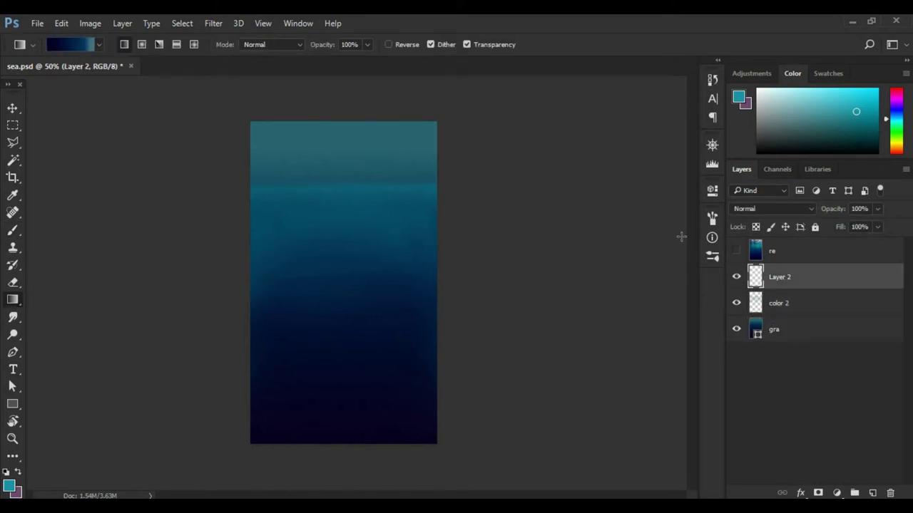
pyautogui.click(738, 97)
pyautogui.click(767, 198)
pyautogui.click(677, 147)
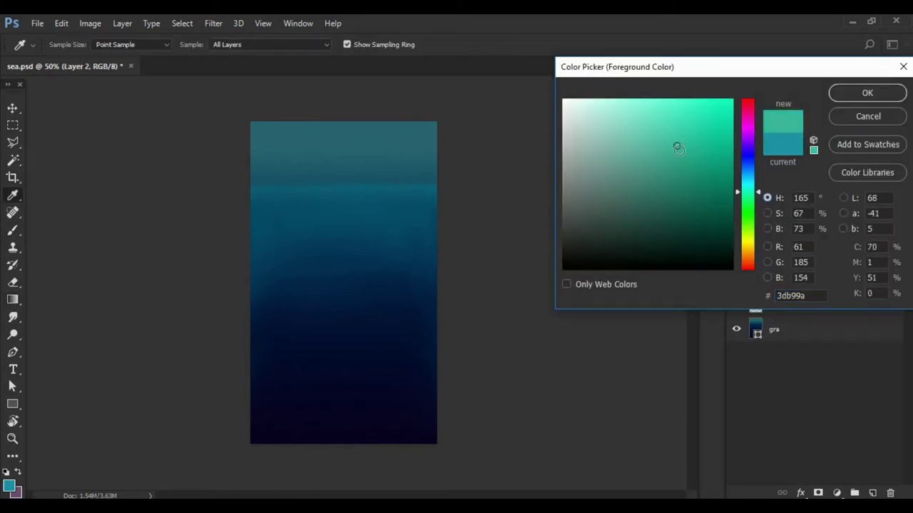
pyautogui.press('Return')
pyautogui.write('green')
pyautogui.press('Return')
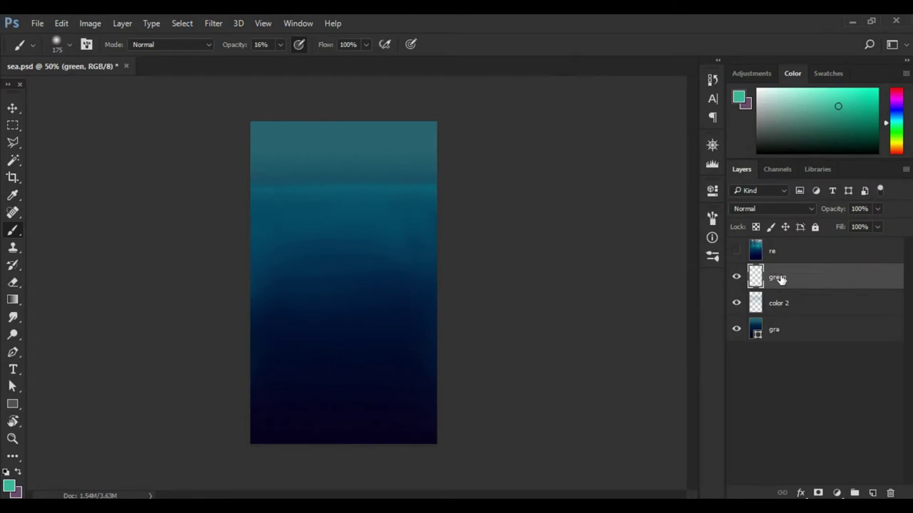
# Paint the green band with an enlarged brush and erase to fade its top edge
pyautogui.press(']')
pyautogui.press(']')
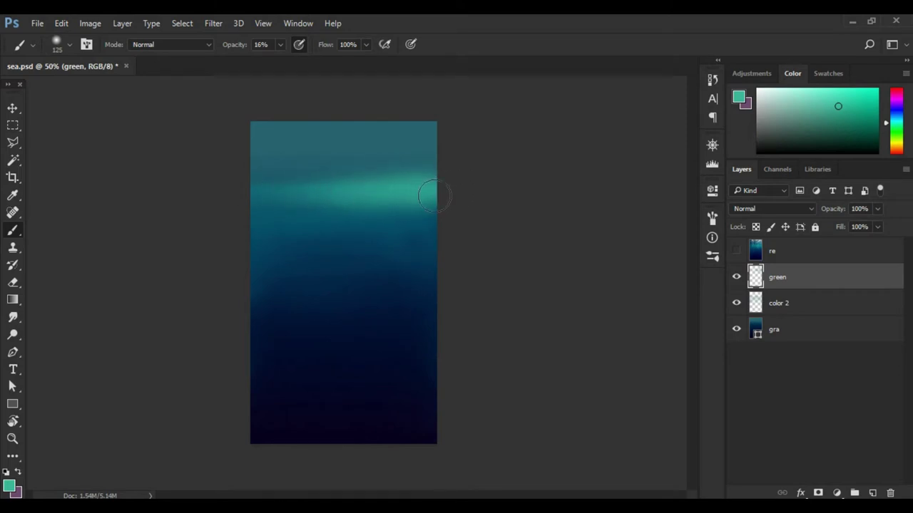
pyautogui.press('e')
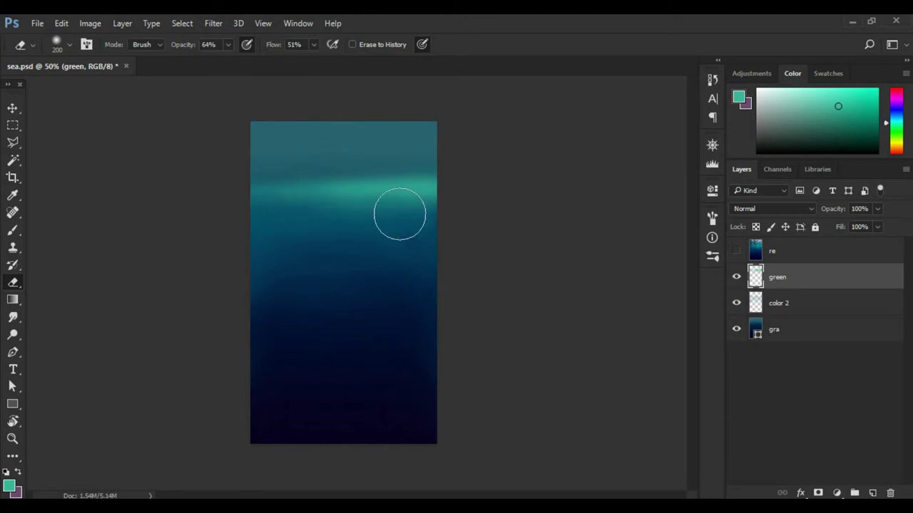
pyautogui.press('b')
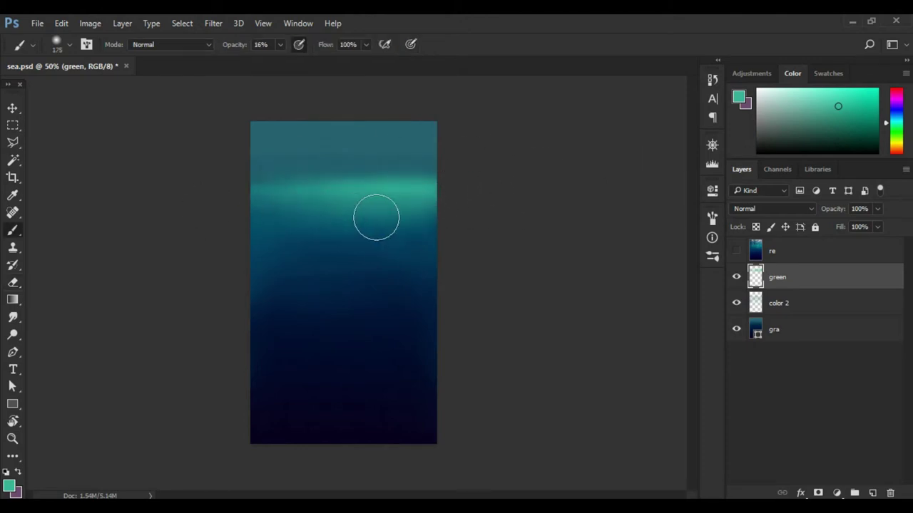
pyautogui.press('e')
pyautogui.moveTo(468, 159)
pyautogui.mouseDown()
pyautogui.moveTo(295, 159)
pyautogui.moveTo(487, 162)
pyautogui.mouseUp()
# Try Linear Dodge (Add) and other modes on the green layer, settling on Screen at 93% opacity
pyautogui.press('b')
pyautogui.click(772, 208)
pyautogui.click(785, 316)
pyautogui.moveTo(834, 209); pyautogui.dragTo(809, 212)
pyautogui.click(772, 208)
pyautogui.click(768, 308)
pyautogui.click(772, 208)
pyautogui.click(749, 281)
pyautogui.click(772, 209)
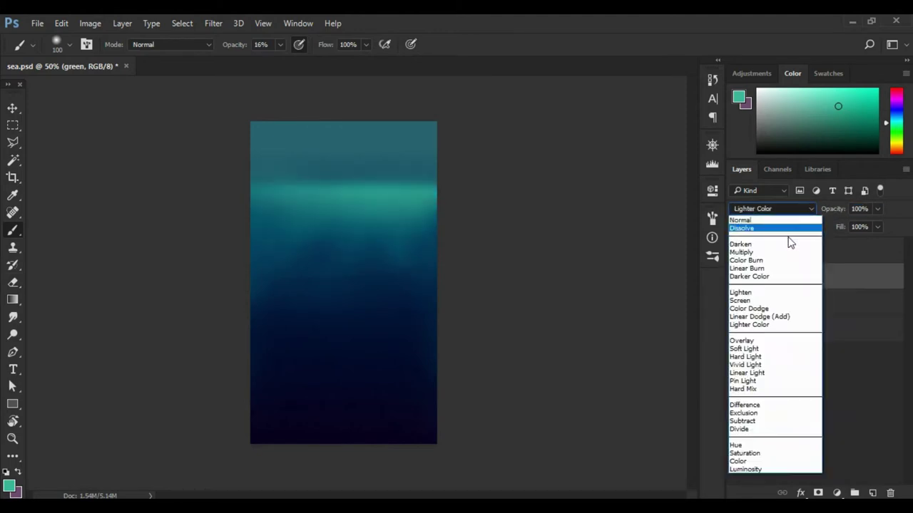
pyautogui.click(742, 299)
pyautogui.click(736, 250)
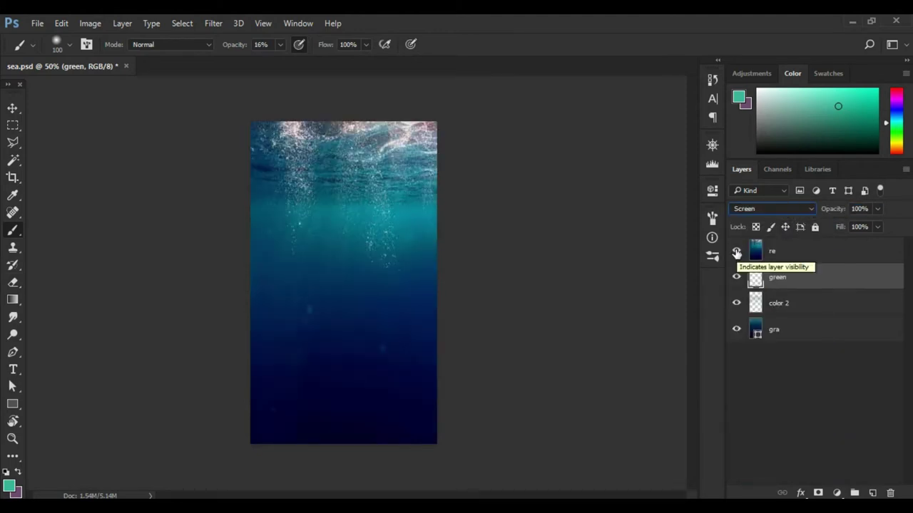
# Lower the glow layer's opacity to 50% and merge a new empty layer into it
pyautogui.press('e')
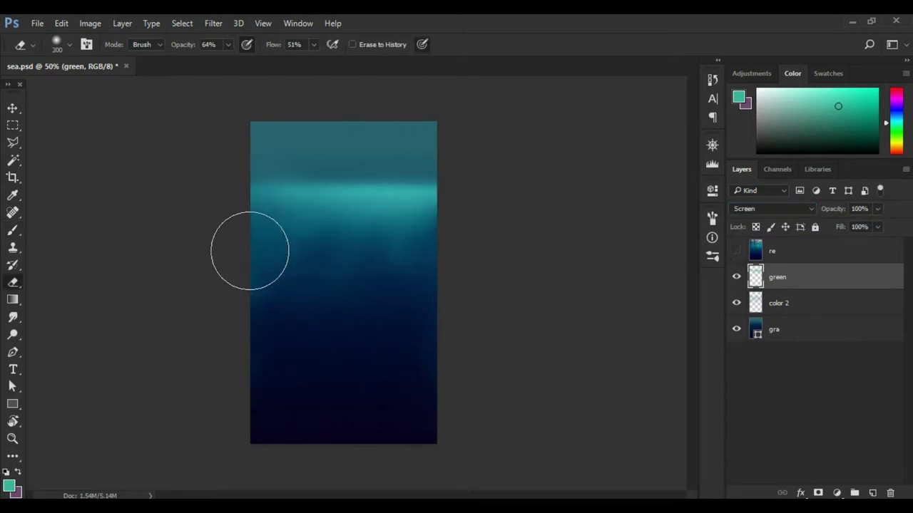
pyautogui.press('b')
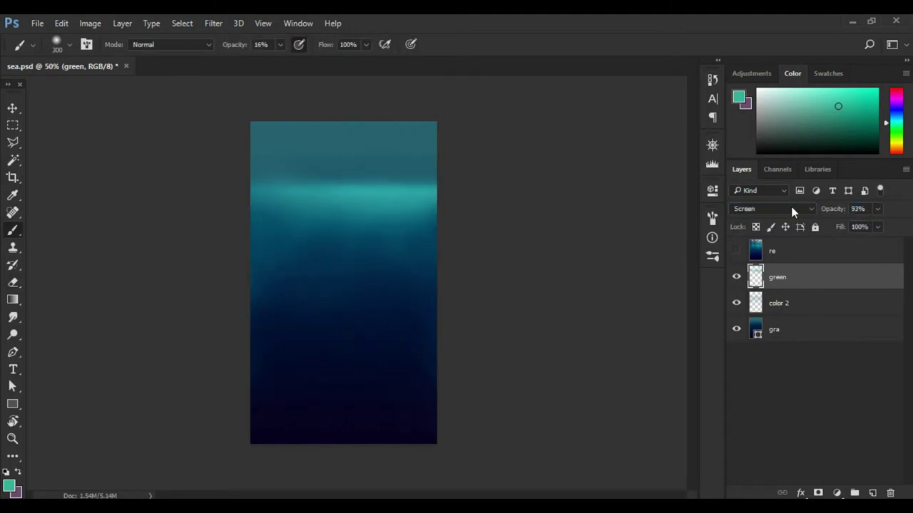
pyautogui.scroll(-2, 791, 208)
pyautogui.moveTo(830, 208); pyautogui.dragTo(809, 211)
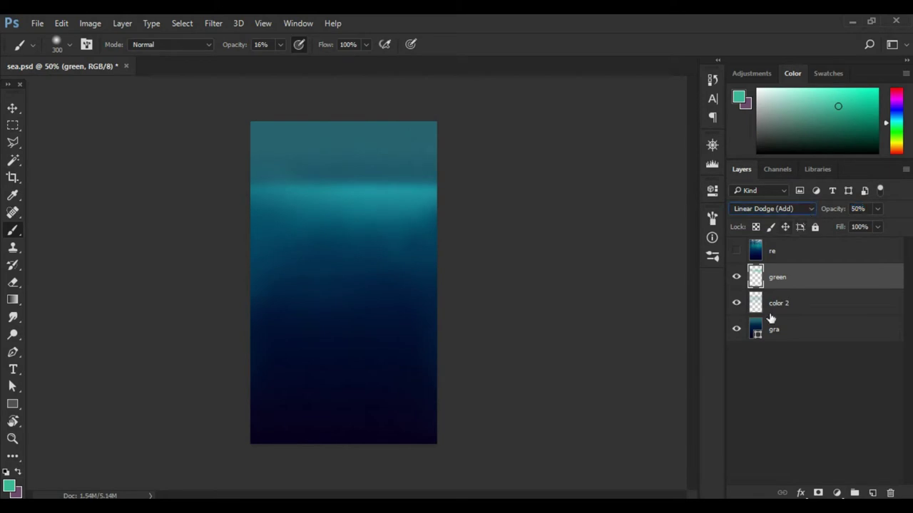
pyautogui.hotkey('ctrl', 'shift', 'alt', 'n')
pyautogui.hotkey('ctrl', 'e')
# Duplicate the green layer and rename the lower copy to 'b'
pyautogui.rightClick(777, 278)
pyautogui.click(529, 116)
pyautogui.doubleClick(777, 303)
pyautogui.write('blue')
pyautogui.press('Return')
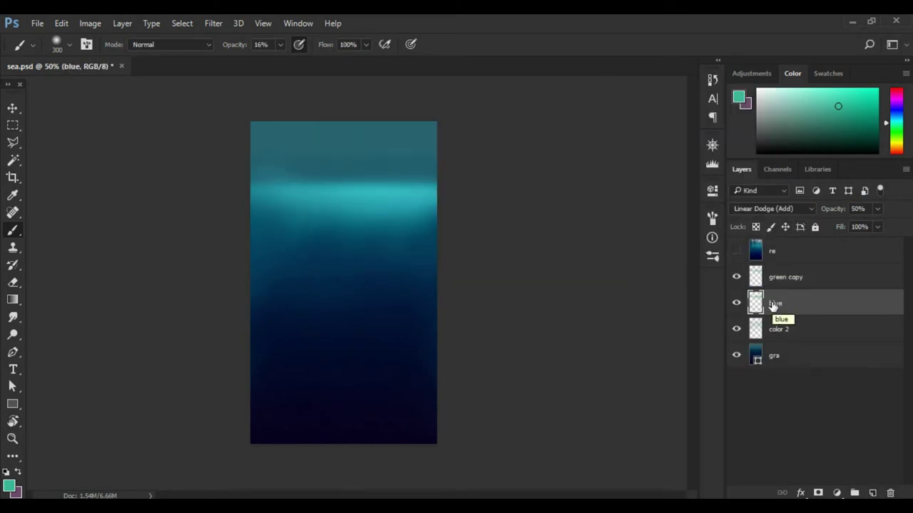
pyautogui.click(791, 280)
pyautogui.doubleClick(777, 303)
pyautogui.doubleClick(785, 278)
pyautogui.press('BackSpace')
# Set the upper green layer's blend mode back to Normal
pyautogui.doubleClick(781, 303)
pyautogui.write('b')
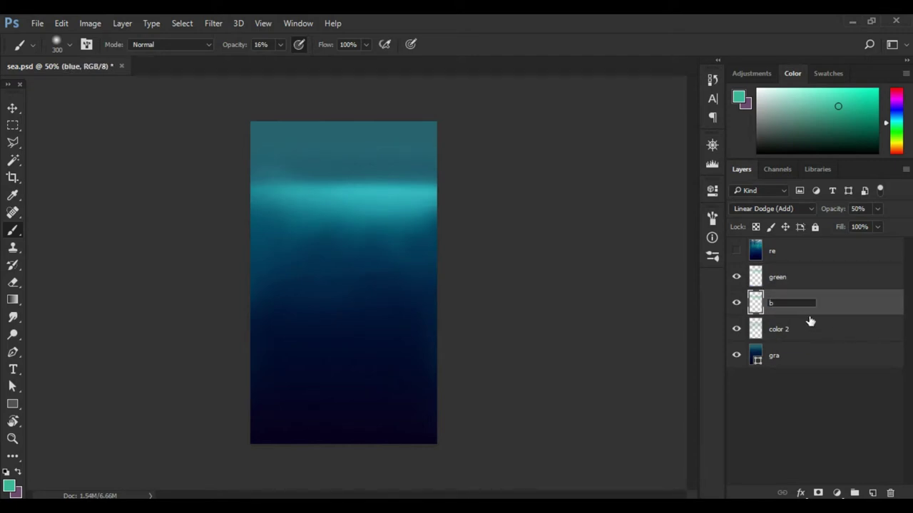
pyautogui.click(780, 278)
pyautogui.click(795, 208)
pyautogui.click(756, 217)
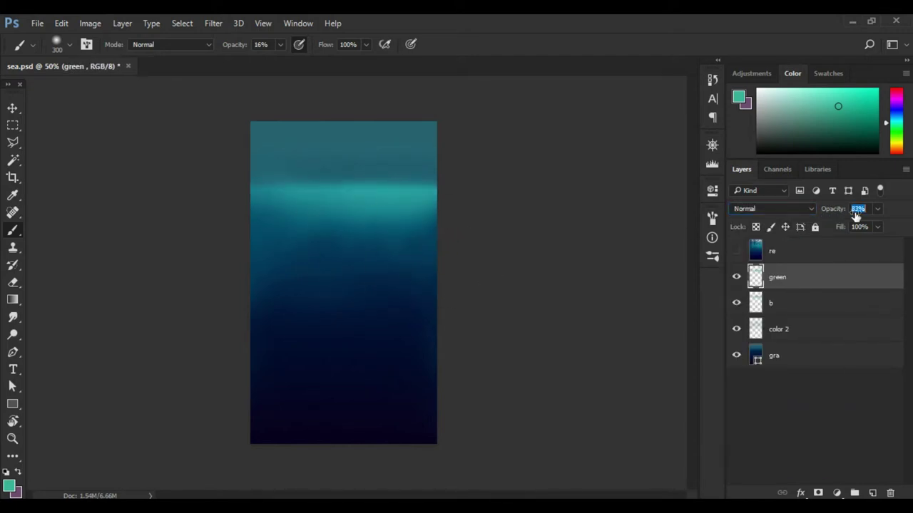
# Apply a Gaussian Blur of about 36 px to the green layer
pyautogui.click(213, 23)
pyautogui.click(435, 222)
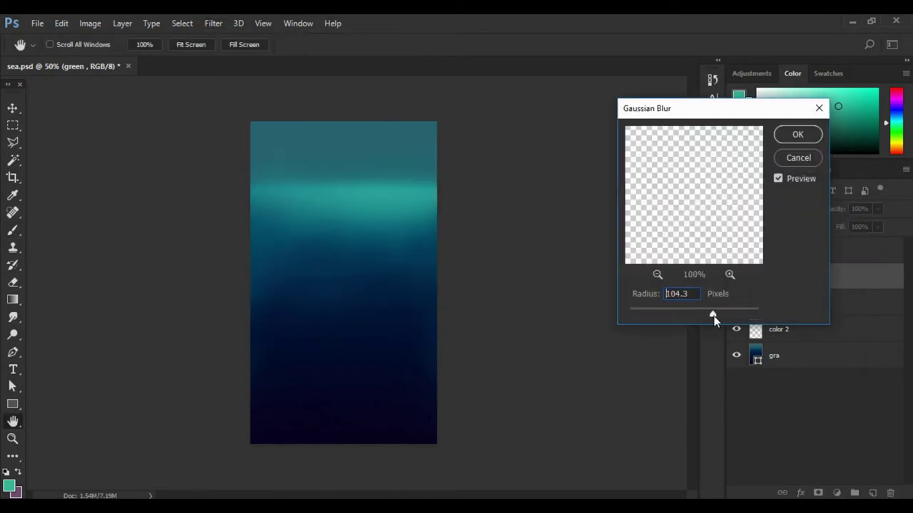
pyautogui.moveTo(690, 319); pyautogui.dragTo(699, 313)
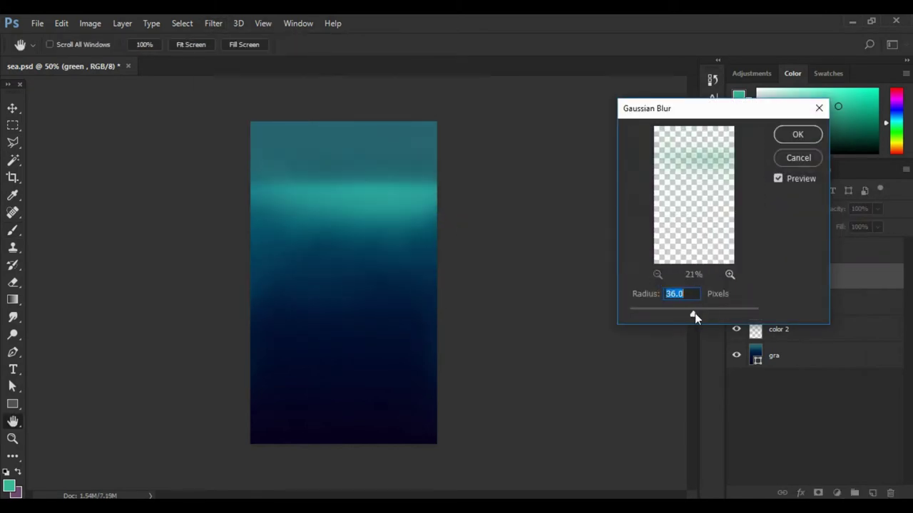
pyautogui.press('Return')
pyautogui.press('b')
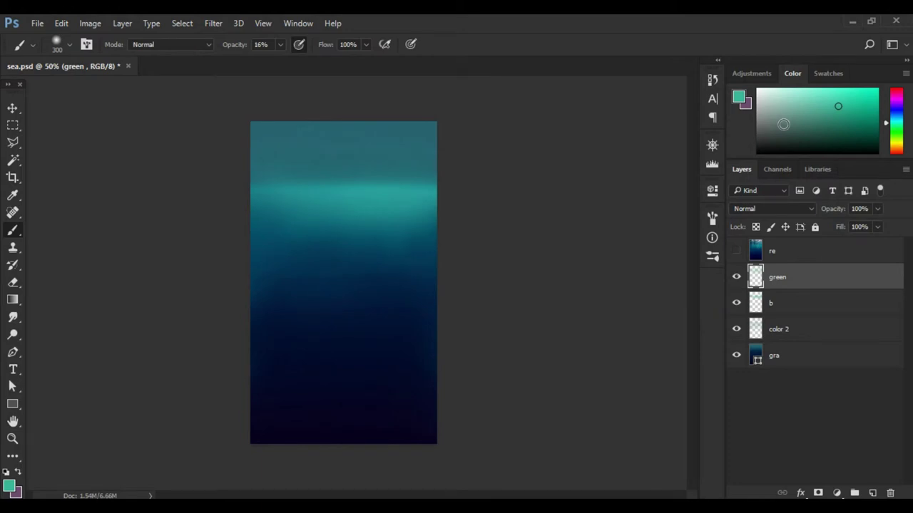
# Add Layer 1, pick bright aqua at 100% opacity and paint a streak along the band
pyautogui.click(735, 278)
pyautogui.click(872, 492)
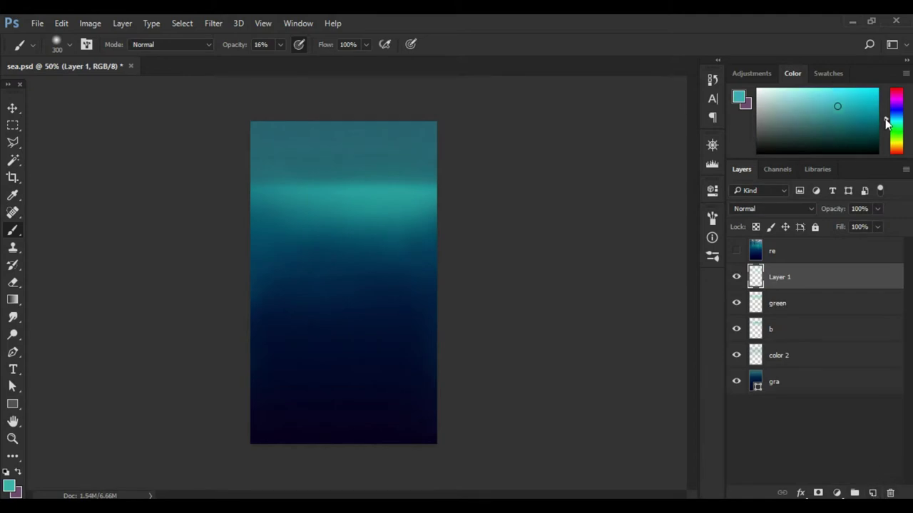
pyautogui.click(886, 123)
pyautogui.press('0')
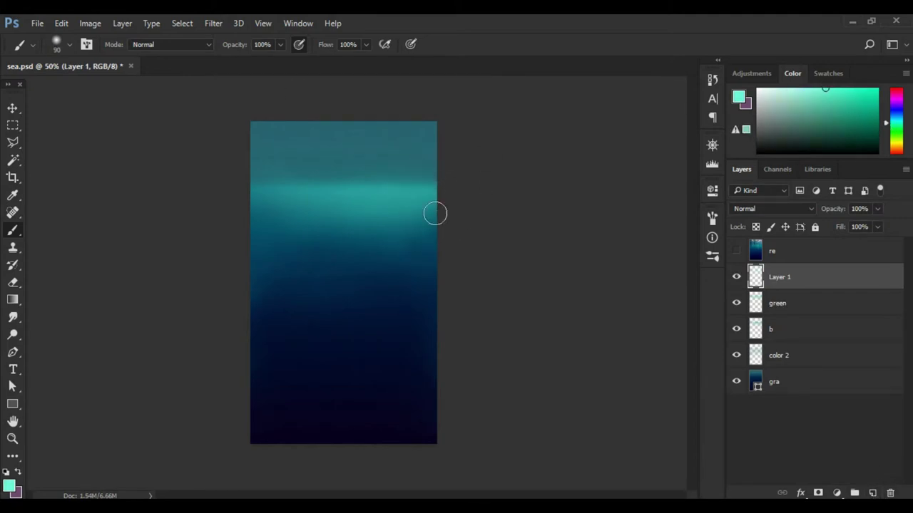
pyautogui.press('[')
pyautogui.press('[')
pyautogui.press('[')
pyautogui.moveTo(436, 186); pyautogui.dragTo(257, 194)
# Trim and repaint the bright band, then add an empty Layer 2 with a blue colour
pyautogui.press('e')
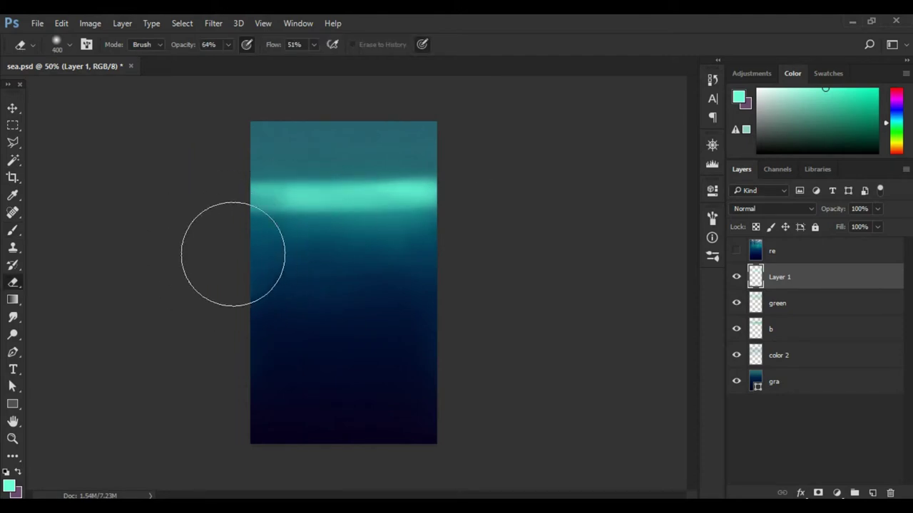
pyautogui.moveTo(235, 235); pyautogui.dragTo(244, 224)
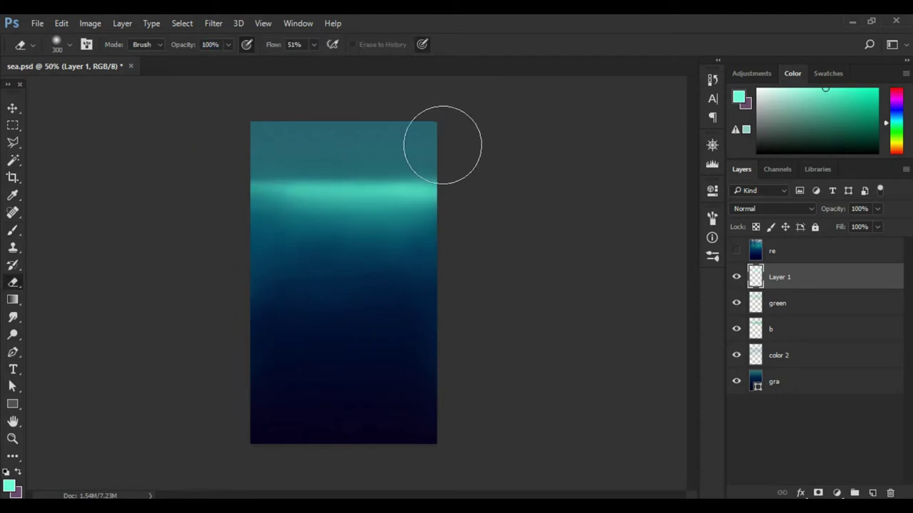
pyautogui.press('b')
pyautogui.moveTo(422, 183); pyautogui.dragTo(308, 191)
pyautogui.press('e')
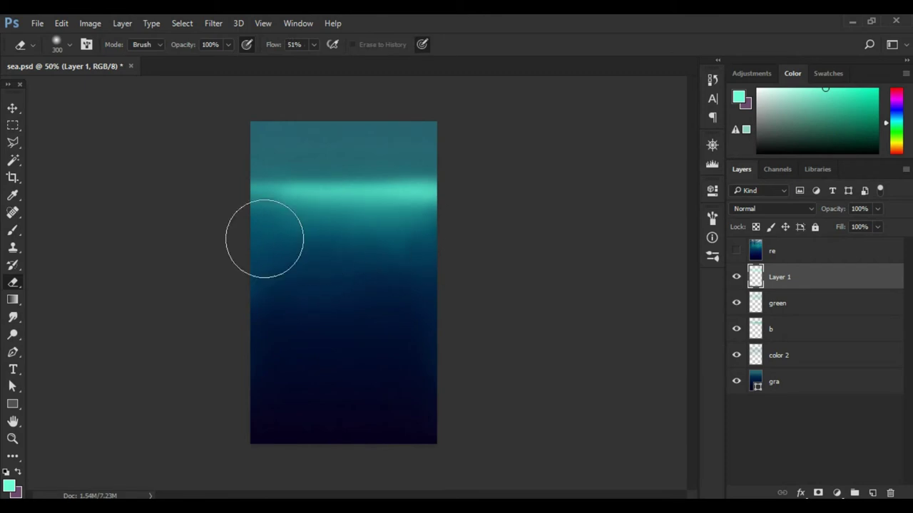
pyautogui.press('b')
pyautogui.press('e')
pyautogui.press('b')
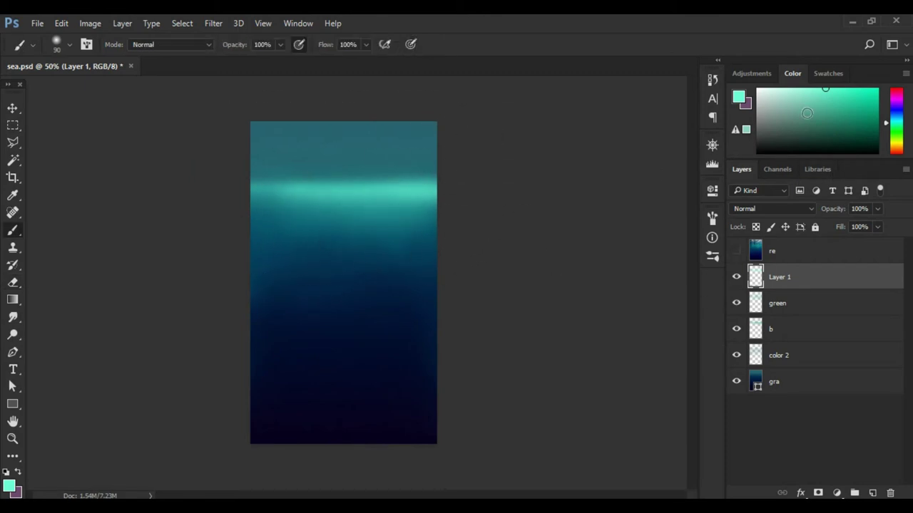
pyautogui.hotkey('ctrl', 'shift', 'alt', 'n')
pyautogui.moveTo(884, 125); pyautogui.dragTo(884, 115)
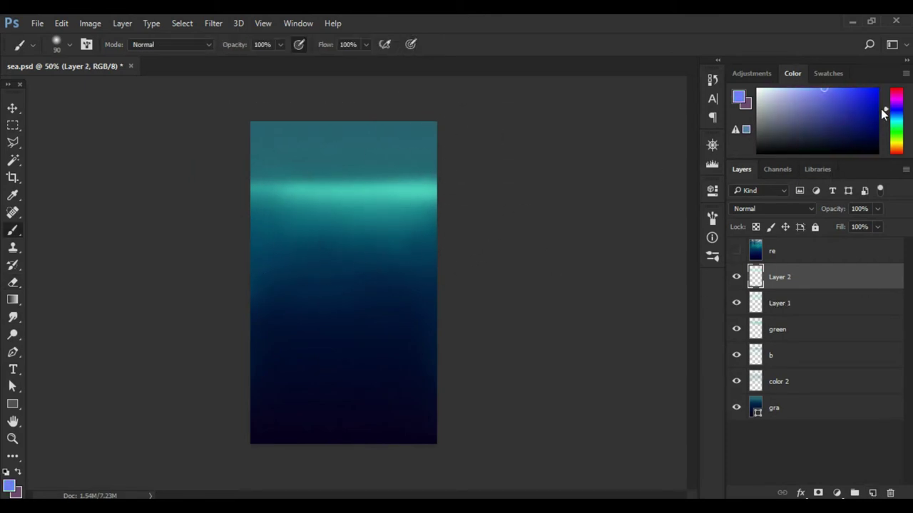
# Sample the band's teal with the eyedropper and try a soft round brush stroke
pyautogui.click(802, 86)
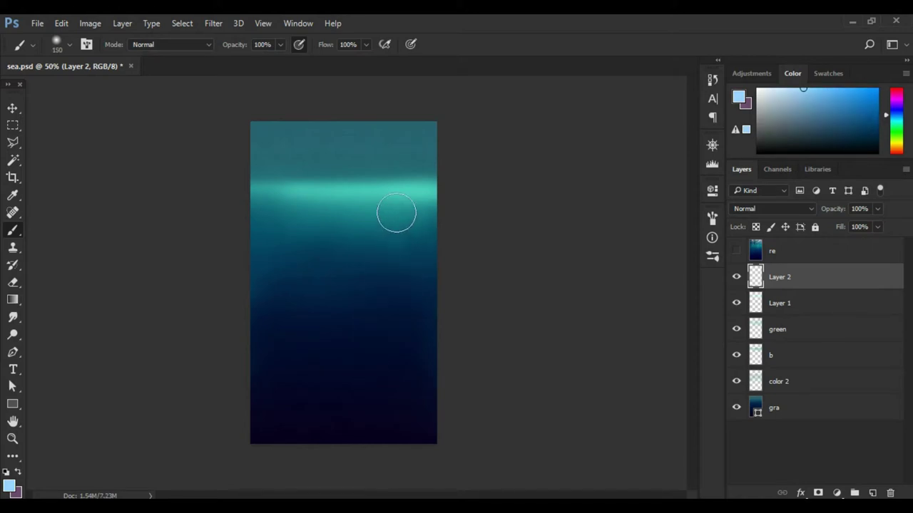
pyautogui.press('i')
pyautogui.click(316, 194)
pyautogui.press('b')
pyautogui.click(712, 217)
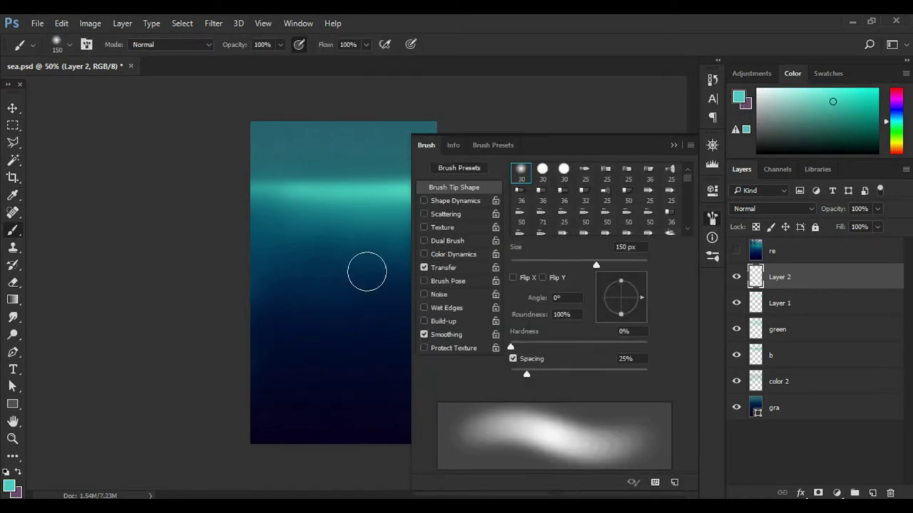
pyautogui.click(712, 218)
pyautogui.moveTo(424, 210); pyautogui.dragTo(363, 367)
pyautogui.hotkey('ctrl', 'z')
# Pick a soft brush preset and paint faint vertical light rays down from the glow
pyautogui.click(712, 256)
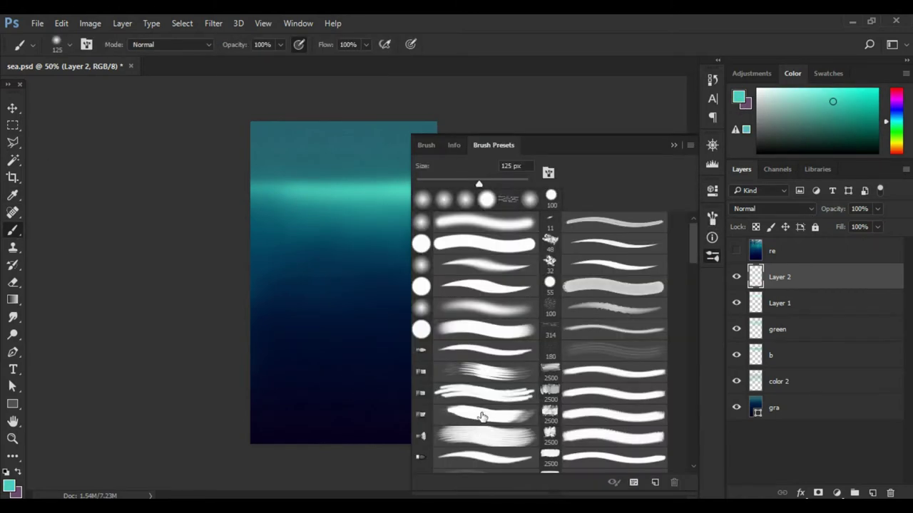
pyautogui.click(425, 144)
pyautogui.moveTo(392, 211); pyautogui.dragTo(365, 376)
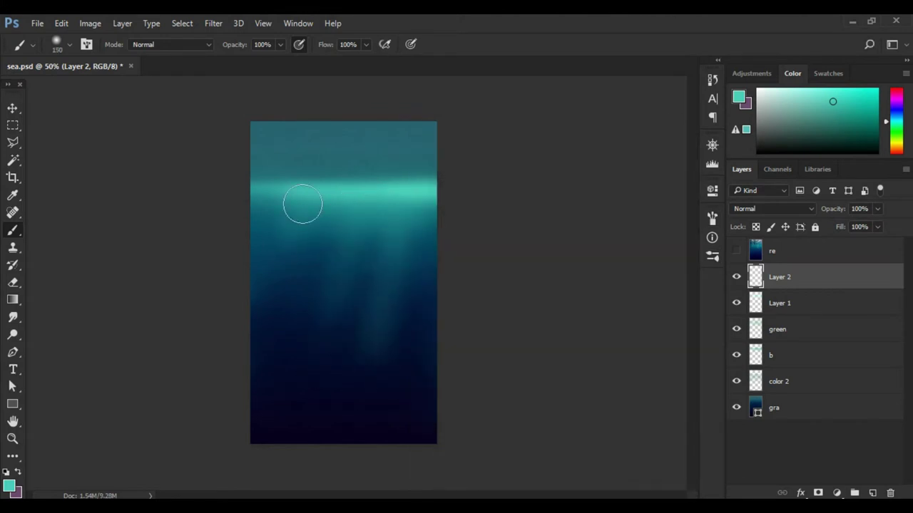
pyautogui.press('e')
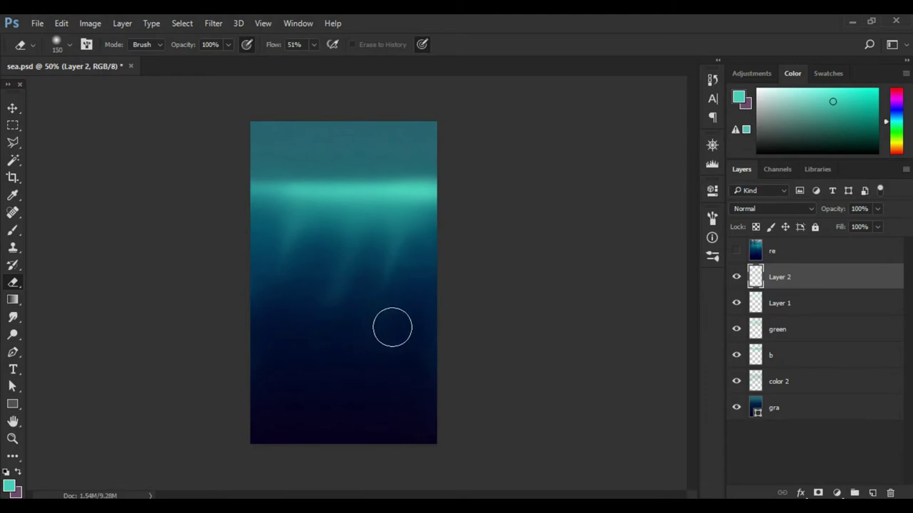
pyautogui.press('b')
pyautogui.moveTo(391, 206); pyautogui.dragTo(399, 365)
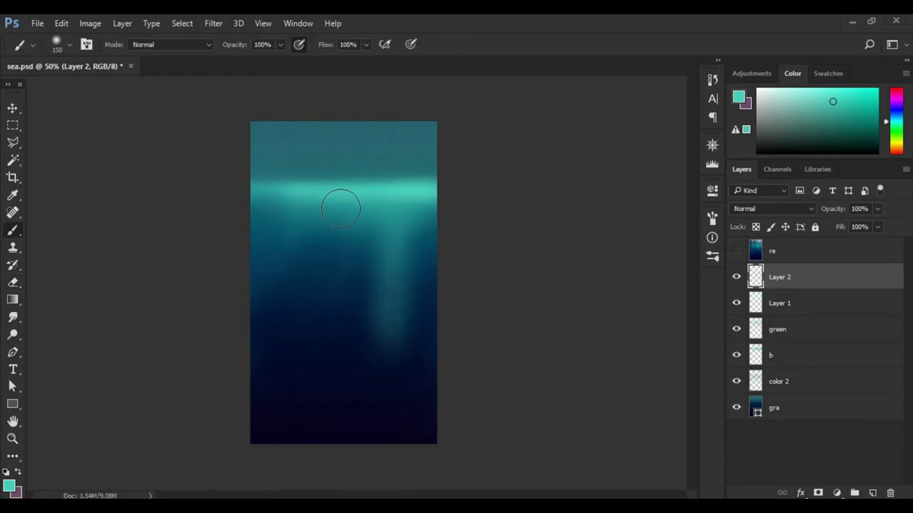
pyautogui.moveTo(340, 208); pyautogui.dragTo(301, 369)
# Erase the edges of the light rays with a progressively larger eraser
pyautogui.hotkey('ctrl', 'z')
pyautogui.moveTo(351, 228); pyautogui.dragTo(306, 370)
pyautogui.moveTo(421, 226); pyautogui.dragTo(428, 303)
pyautogui.press('e')
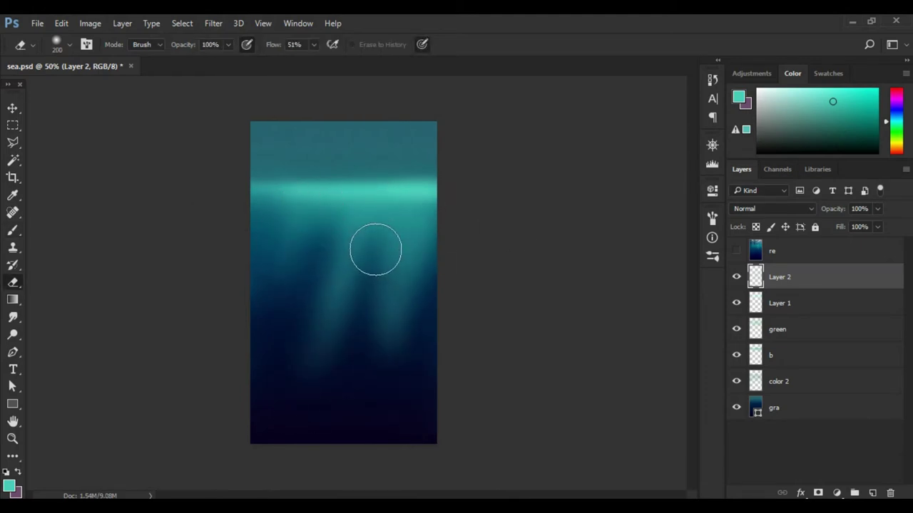
pyautogui.press(']')
pyautogui.moveTo(396, 247); pyautogui.dragTo(364, 358)
pyautogui.press(']')
pyautogui.press(']')
pyautogui.press(']')
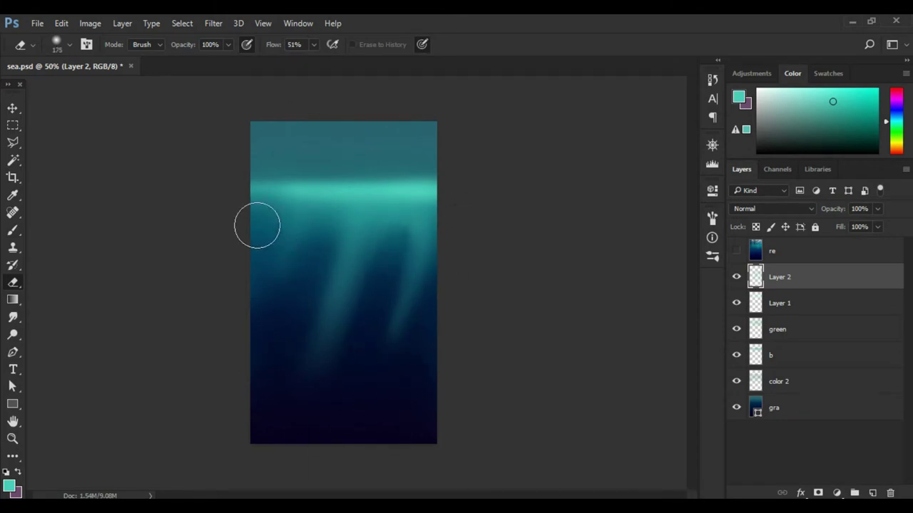
# Step back in History, then fade the right ray and brighten the middle ray
pyautogui.click(713, 79)
pyautogui.click(641, 263)
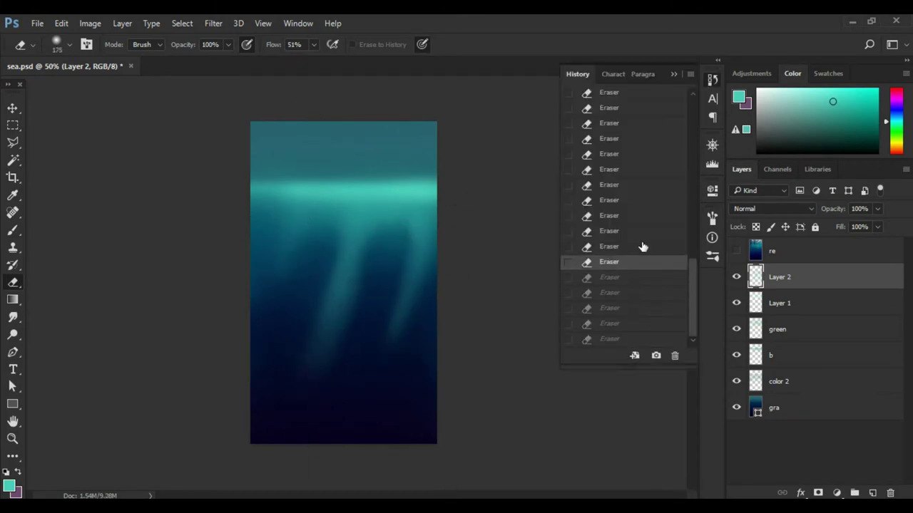
pyautogui.click(642, 199)
pyautogui.click(712, 80)
pyautogui.moveTo(442, 284); pyautogui.dragTo(393, 310)
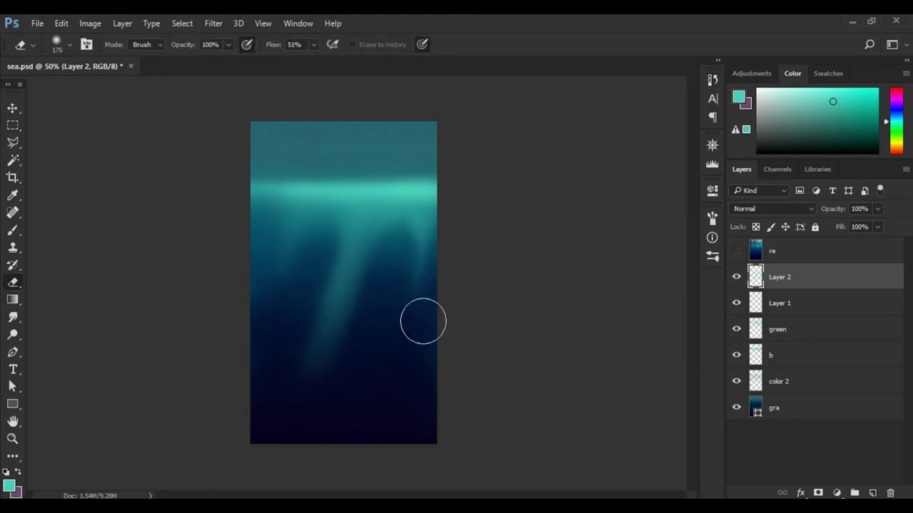
pyautogui.press('b')
pyautogui.moveTo(336, 226); pyautogui.dragTo(360, 324)
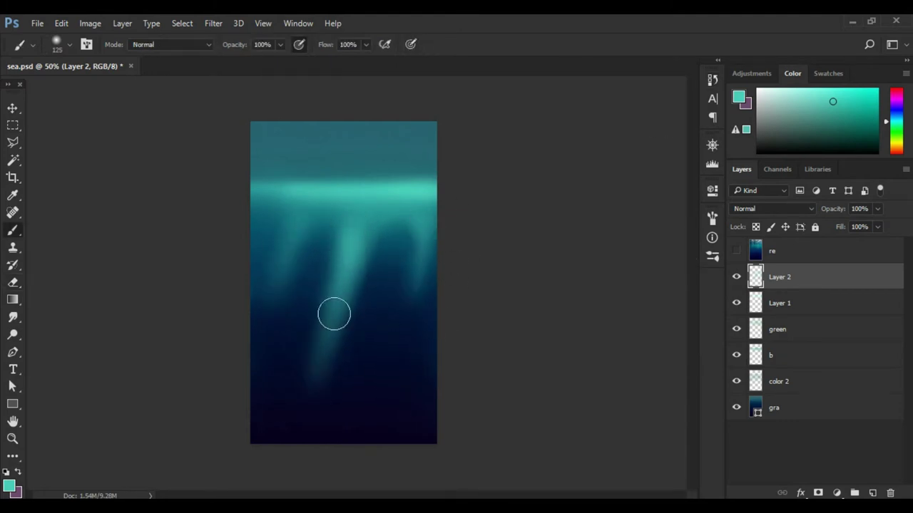
pyautogui.press('e')
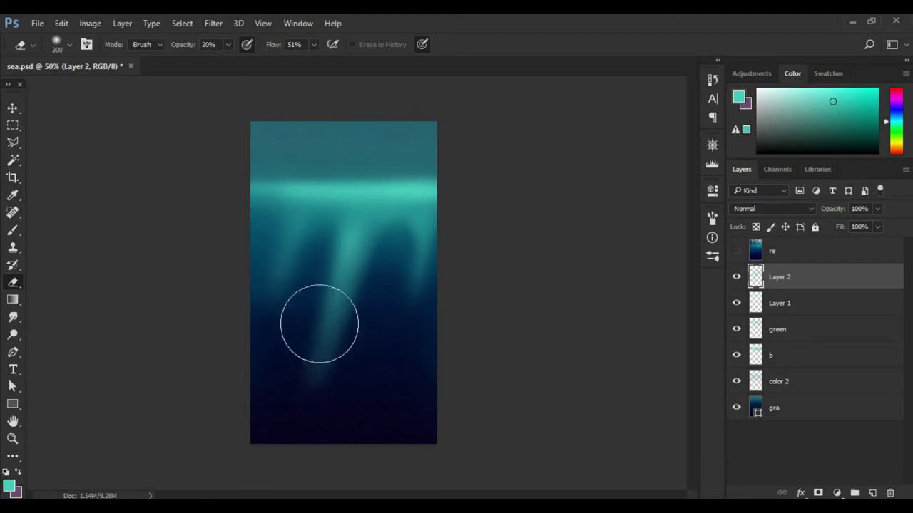
pyautogui.press('b')
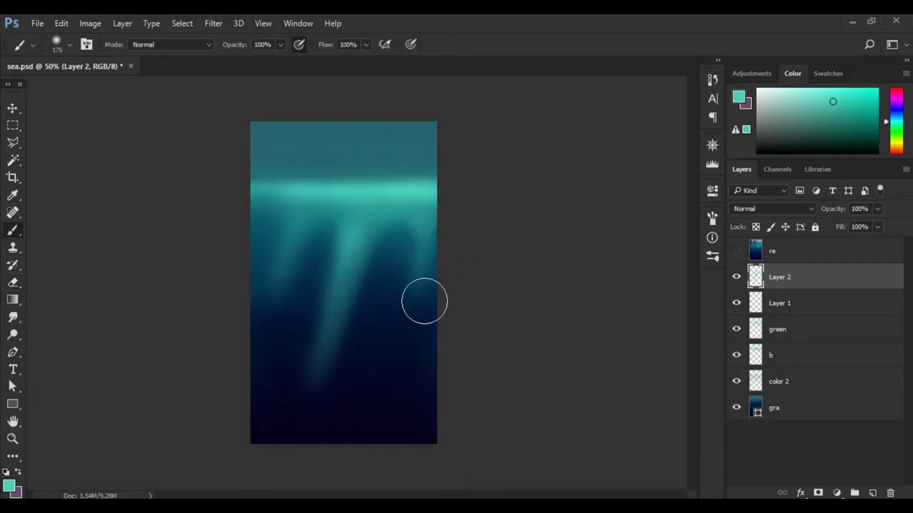
# Apply a Gaussian Blur of radius 16.6 to the light rays
pyautogui.click(213, 23)
pyautogui.click(502, 242)
pyautogui.moveTo(702, 314); pyautogui.dragTo(685, 314)
pyautogui.press('Return')
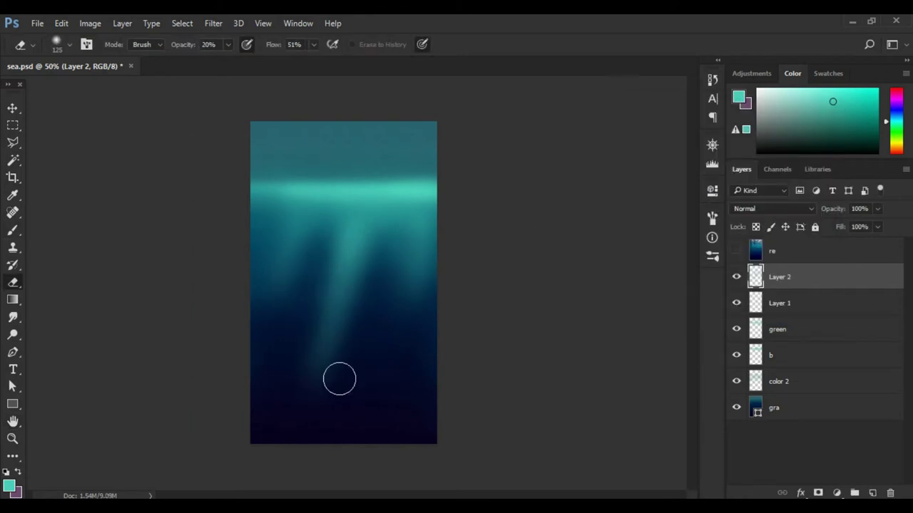
# Erase the middle streaks with a 400 eraser and paint three new streaks below the glow
pyautogui.press(']')
pyautogui.press(']')
pyautogui.press(']')
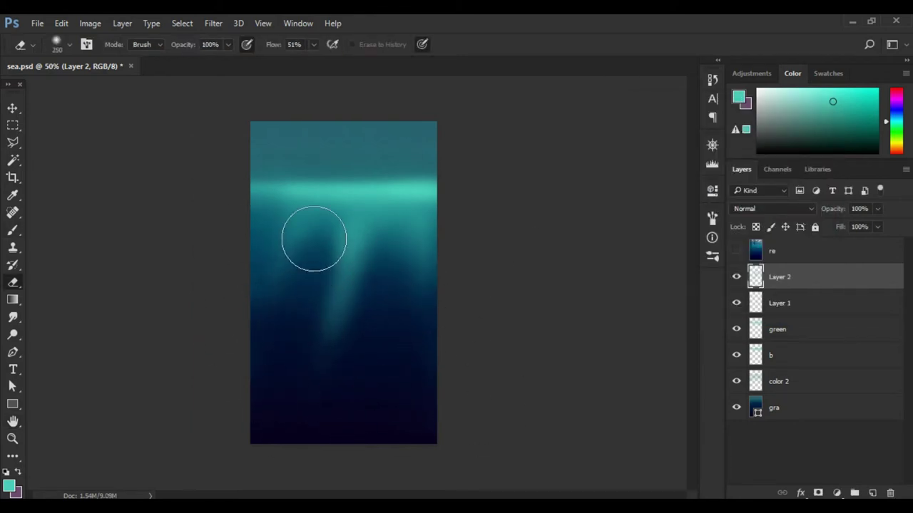
pyautogui.moveTo(311, 239); pyautogui.dragTo(302, 383)
pyautogui.moveTo(342, 313)
pyautogui.mouseDown()
pyautogui.moveTo(346, 251)
pyautogui.moveTo(428, 235)
pyautogui.mouseUp()
pyautogui.press('b')
pyautogui.moveTo(410, 203); pyautogui.dragTo(413, 324)
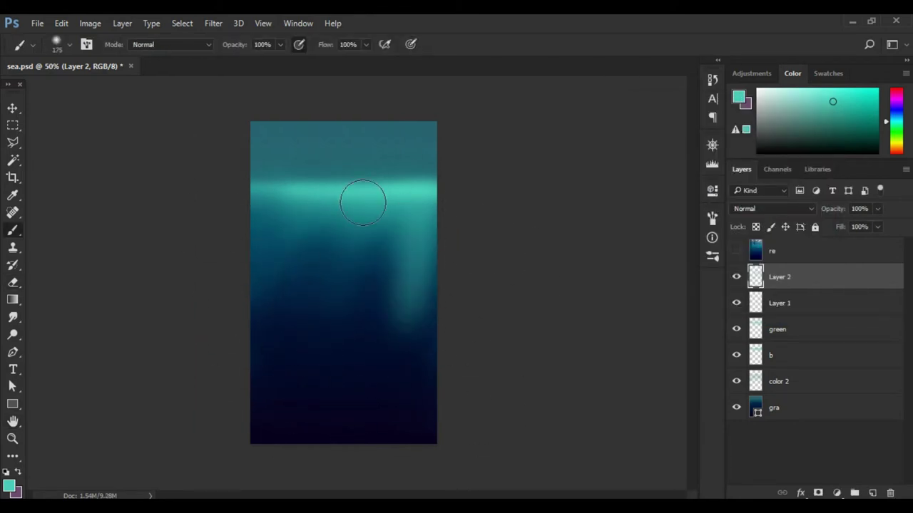
pyautogui.moveTo(360, 199); pyautogui.dragTo(360, 314)
pyautogui.moveTo(314, 214); pyautogui.dragTo(314, 314)
# Compare the rays layer on and off and shift Layer 2 slightly upward
pyautogui.hotkey('ctrl', '+')
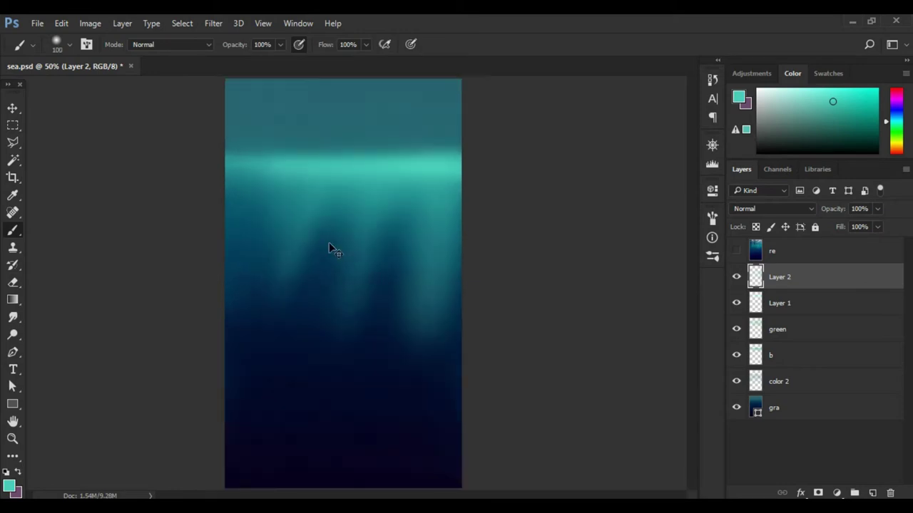
pyautogui.press('e')
pyautogui.press(']')
pyautogui.press(']')
pyautogui.press(']')
pyautogui.press('b')
pyautogui.click(736, 277)
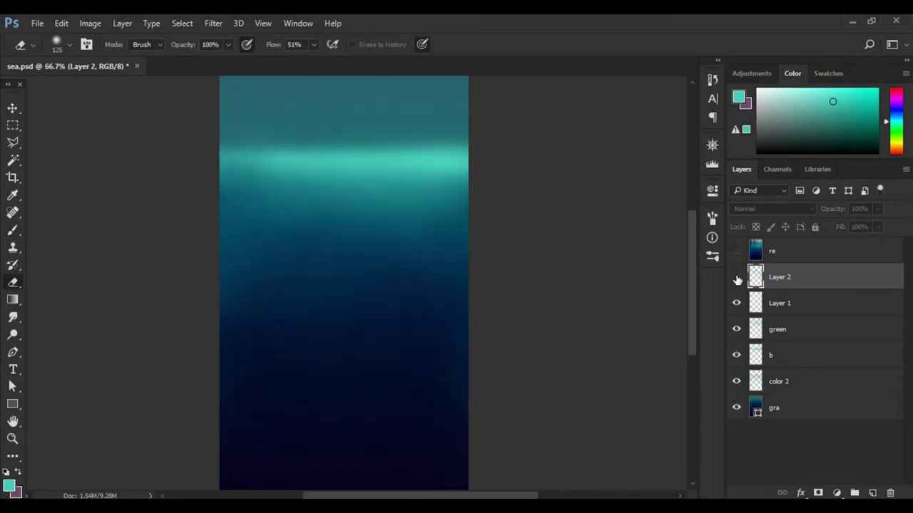
pyautogui.press('v')
pyautogui.moveTo(385, 207); pyautogui.dragTo(385, 173)
pyautogui.hotkey('ctrl', '+')
# Nudge the rays layer, erase the right rays and paint new central and right rays
pyautogui.hotkey('ctrl', '-')
pyautogui.moveTo(385, 216); pyautogui.dragTo(415, 273)
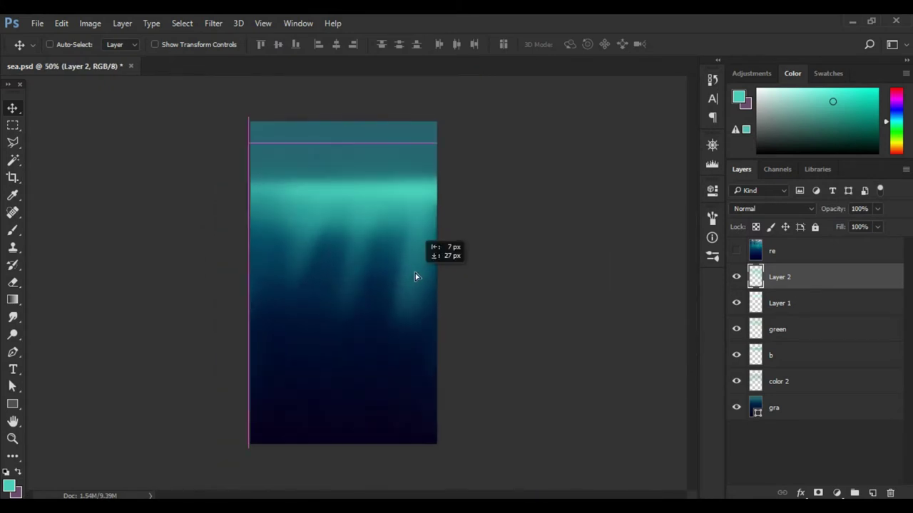
pyautogui.press('b')
pyautogui.press('e')
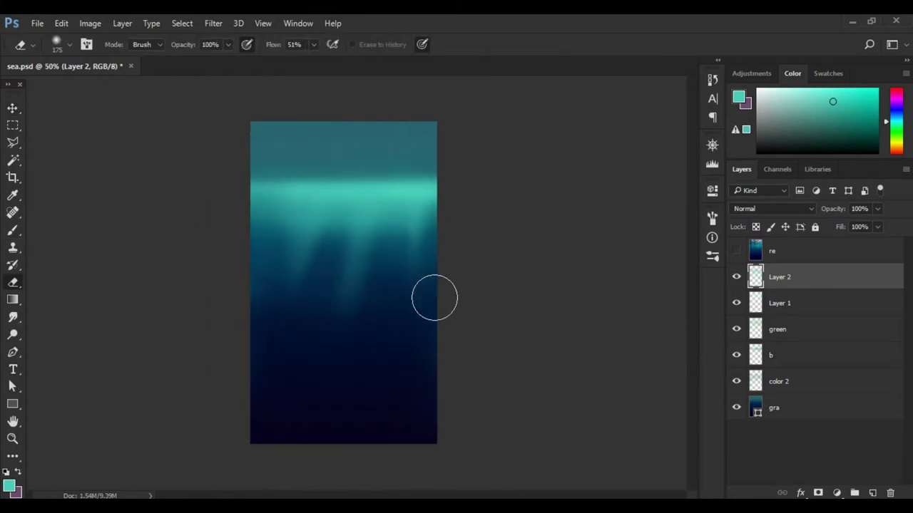
pyautogui.press('b')
pyautogui.press('e')
pyautogui.moveTo(435, 246)
pyautogui.mouseDown()
pyautogui.moveTo(371, 238)
pyautogui.moveTo(387, 291)
pyautogui.mouseUp()
pyautogui.press('b')
pyautogui.press('[')
pyautogui.press('[')
pyautogui.moveTo(360, 214); pyautogui.dragTo(353, 399)
pyautogui.press(']')
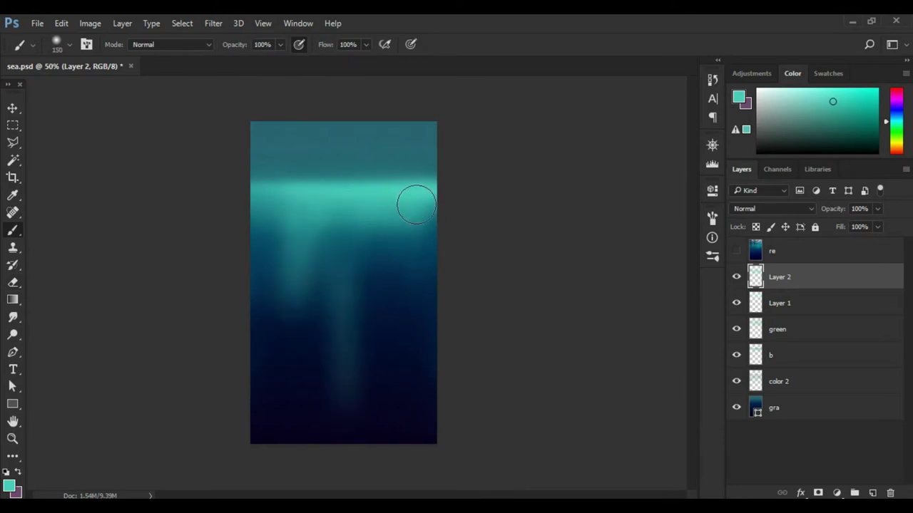
pyautogui.moveTo(354, 223); pyautogui.dragTo(347, 392)
pyautogui.moveTo(413, 204); pyautogui.dragTo(417, 336)
# Erase and repaint the left and central rays with a 175 brush
pyautogui.press('e')
pyautogui.moveTo(299, 240); pyautogui.dragTo(289, 292)
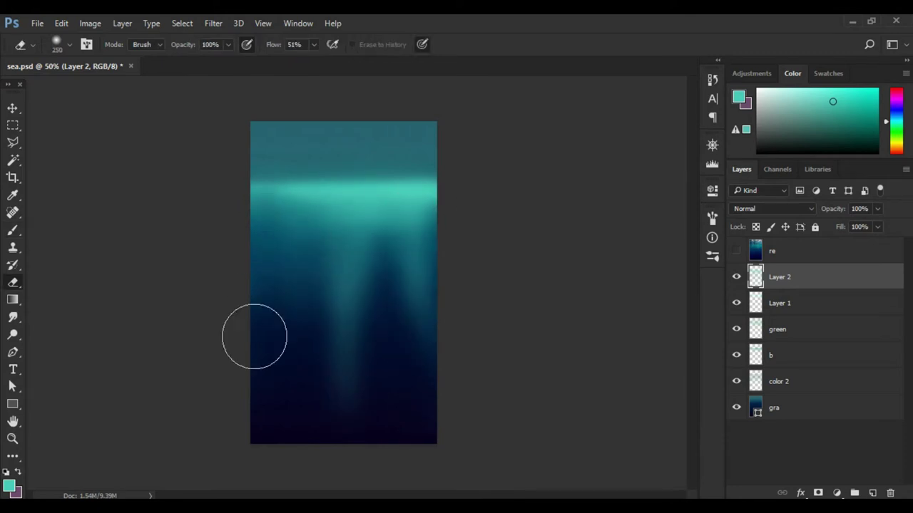
pyautogui.press('b')
pyautogui.moveTo(274, 214); pyautogui.dragTo(263, 360)
pyautogui.hotkey('ctrl', 'z')
pyautogui.press(']')
pyautogui.moveTo(278, 306)
pyautogui.mouseDown()
pyautogui.moveTo(275, 218)
pyautogui.moveTo(349, 393)
pyautogui.mouseUp()
pyautogui.press('e')
pyautogui.press('b')
pyautogui.press('e')
pyautogui.moveTo(378, 236); pyautogui.dragTo(401, 389)
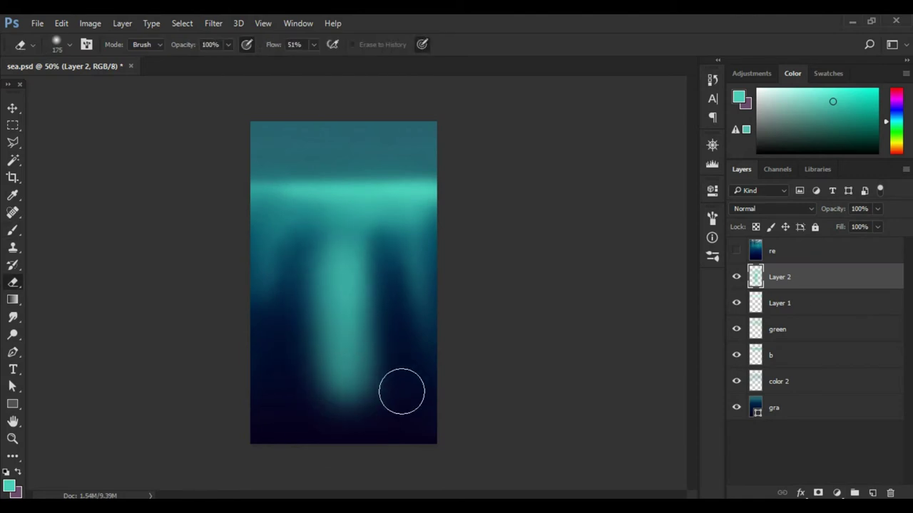
pyautogui.moveTo(299, 214); pyautogui.dragTo(377, 256)
# Clear the overly bright rays, paint faint replacements and set opacity to 55%
pyautogui.press('Delete')
pyautogui.press('b')
pyautogui.moveTo(387, 214); pyautogui.dragTo(418, 322)
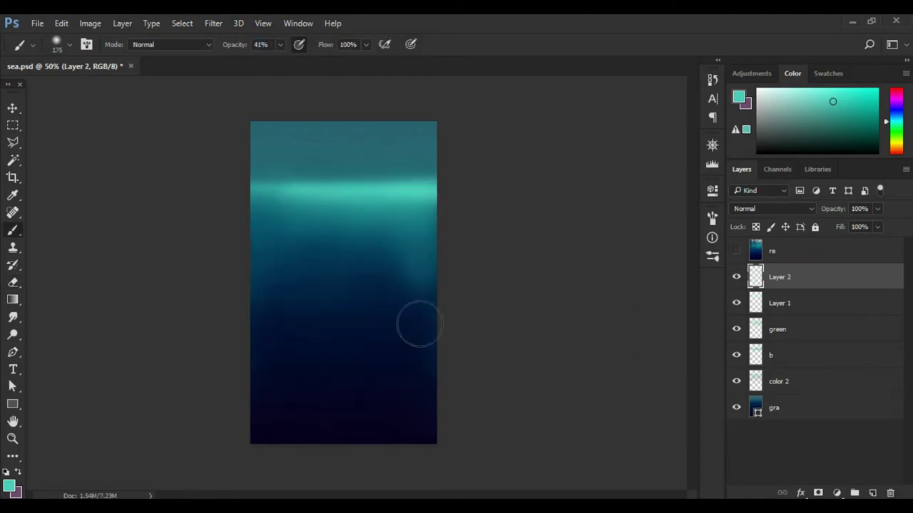
pyautogui.moveTo(342, 356); pyautogui.dragTo(321, 221)
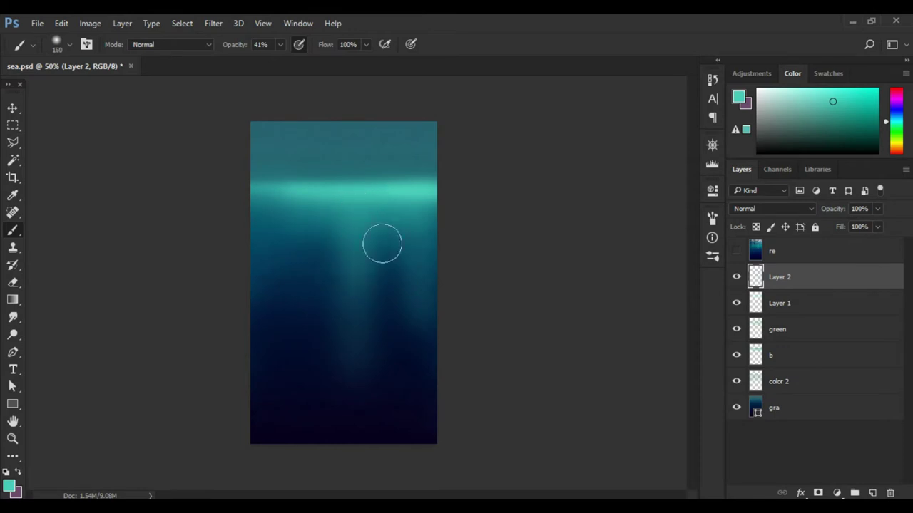
pyautogui.press('e')
pyautogui.press('b')
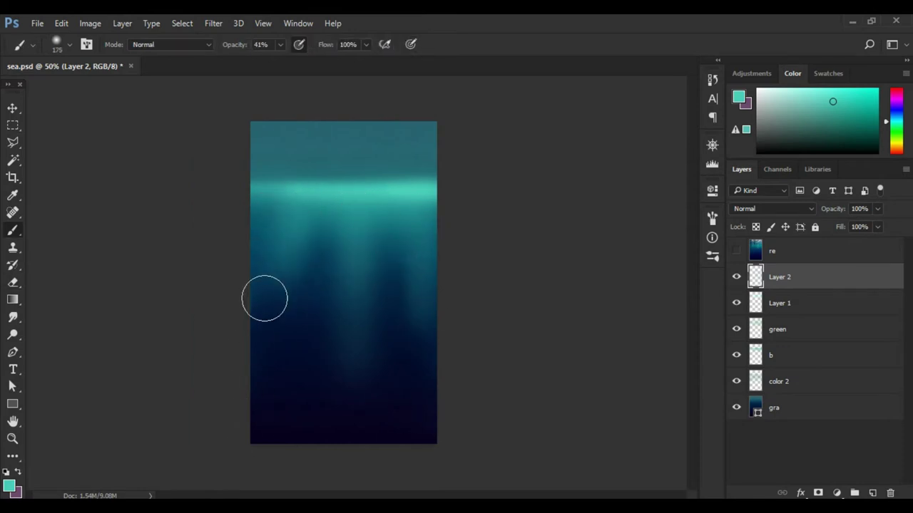
pyautogui.press('e')
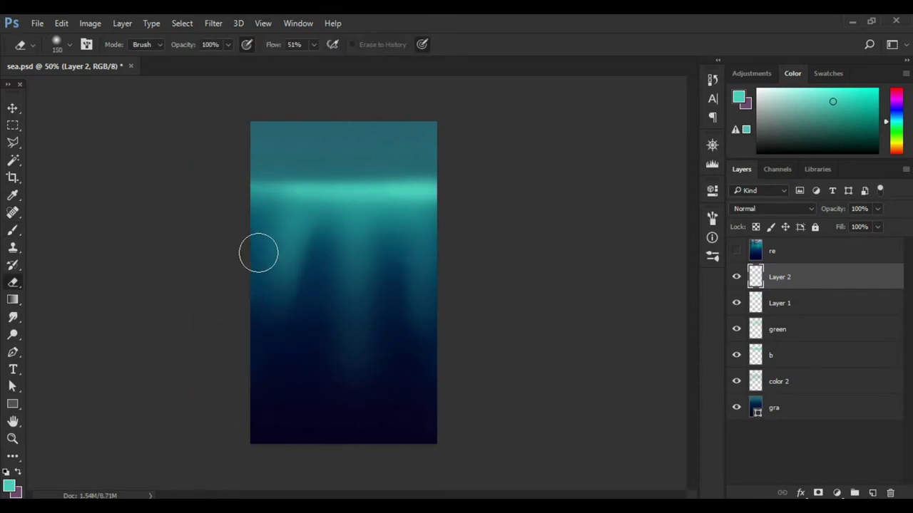
pyautogui.press('b')
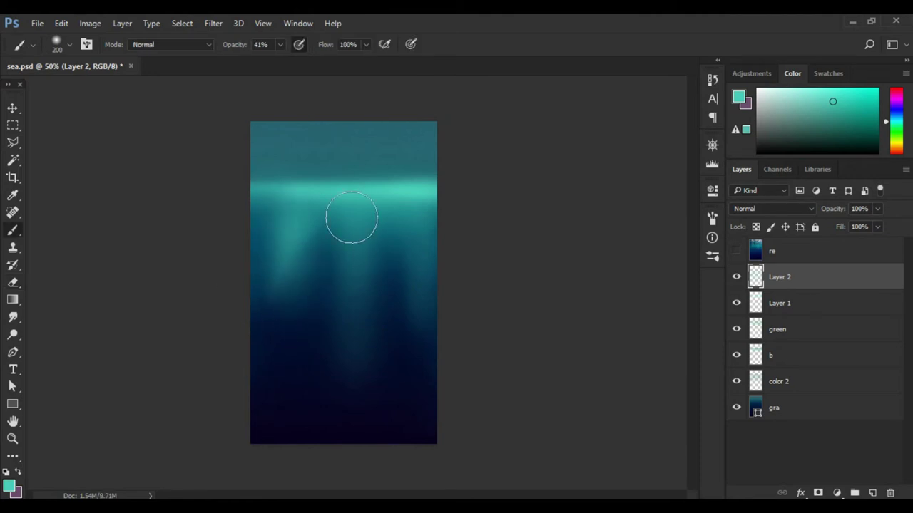
pyautogui.write('55')
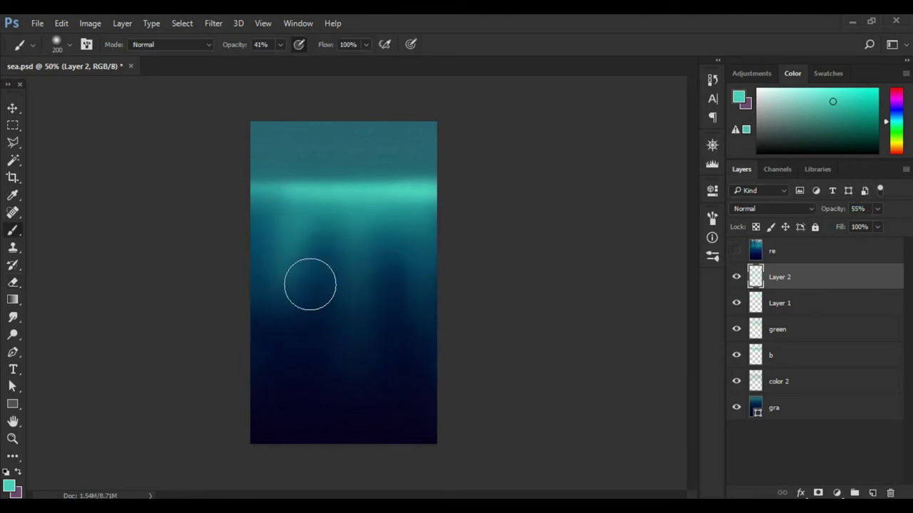
pyautogui.write('e')
pyautogui.moveTo(302, 228); pyautogui.dragTo(298, 289)
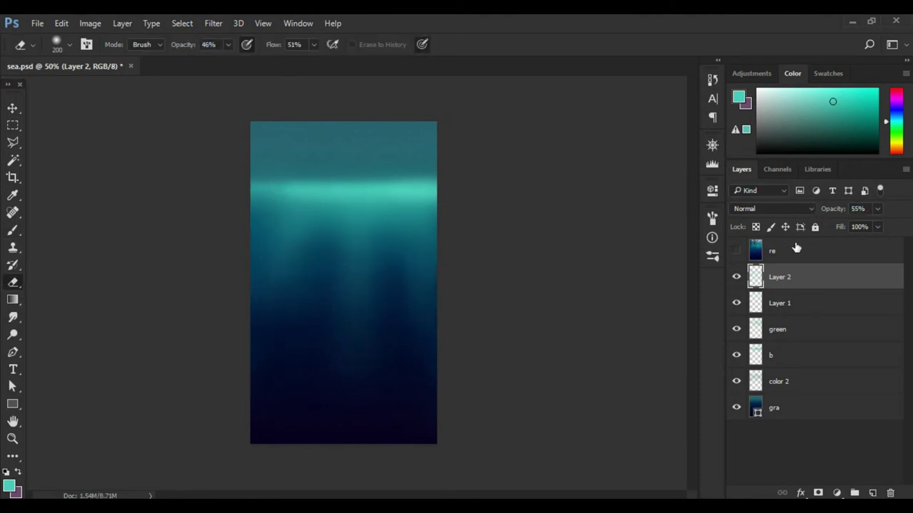
# Set Layer 2's blend mode to Linear Dodge (Add)
pyautogui.click(772, 208)
pyautogui.click(792, 316)
pyautogui.click(772, 208)
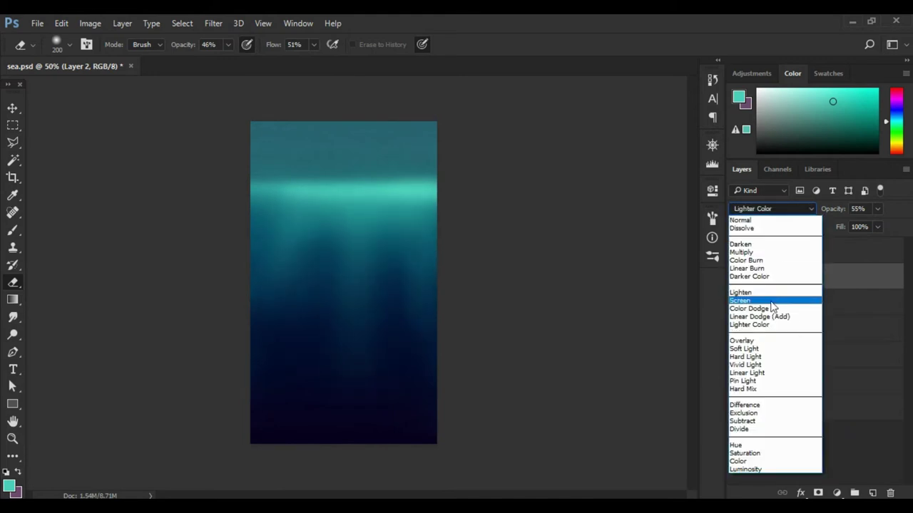
pyautogui.click(772, 316)
pyautogui.click(90, 23)
# Apply Hue/Saturation to Layer 2 with Hue +44, Saturation -46, Lightness -28
pyautogui.click(299, 125)
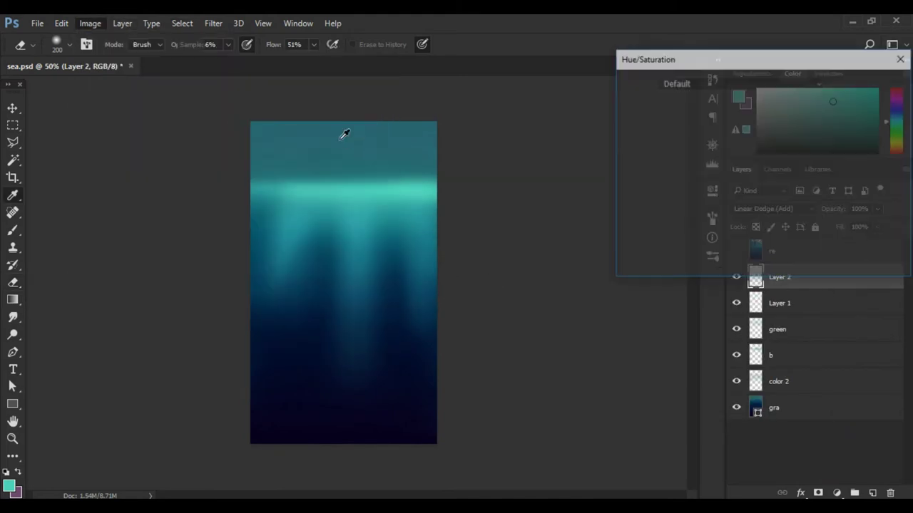
pyautogui.moveTo(733, 157)
pyautogui.mouseDown()
pyautogui.moveTo(678, 157)
pyautogui.moveTo(770, 168)
pyautogui.mouseUp()
pyautogui.moveTo(733, 211)
pyautogui.mouseDown()
pyautogui.moveTo(753, 215)
pyautogui.moveTo(715, 219)
pyautogui.mouseUp()
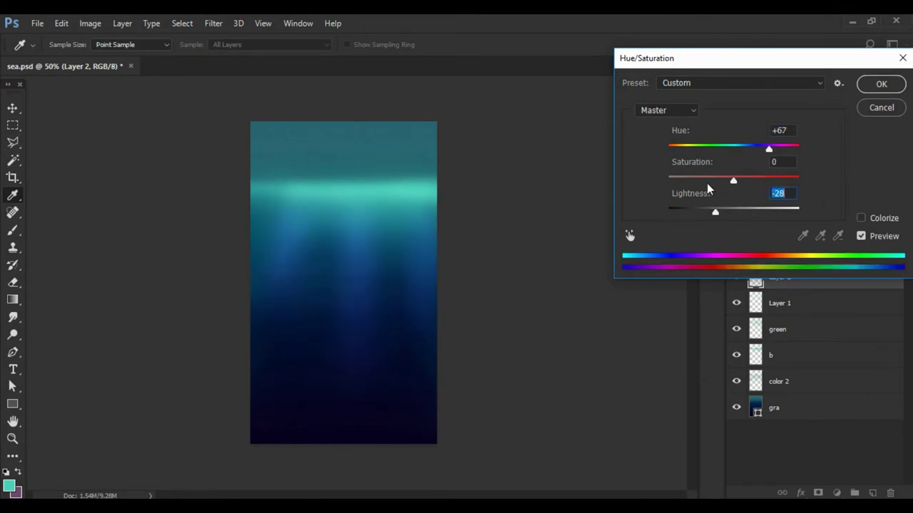
pyautogui.moveTo(732, 180)
pyautogui.mouseDown()
pyautogui.moveTo(696, 181)
pyautogui.moveTo(729, 180)
pyautogui.mouseUp()
pyautogui.moveTo(769, 148); pyautogui.dragTo(759, 150)
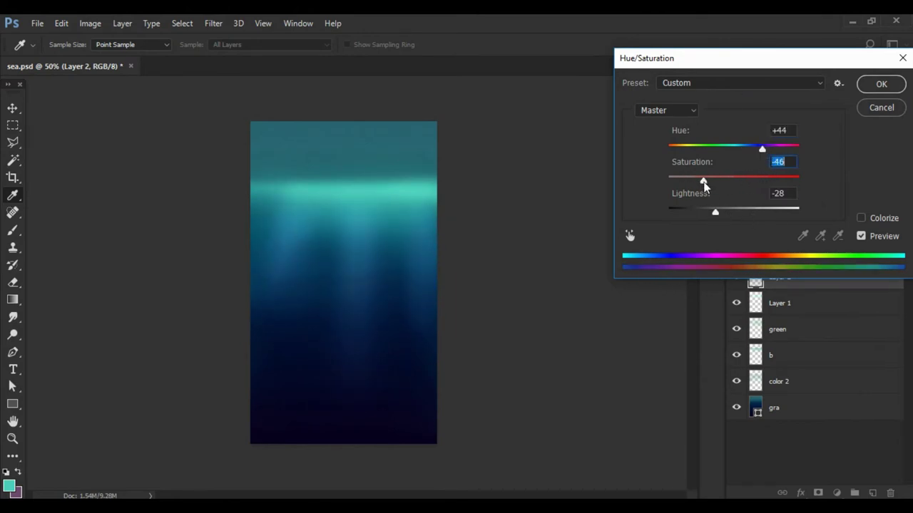
pyautogui.press('Return')
# Toggle Layer 2, Layer 1 and the green layer visibility to compare the glow
pyautogui.press('v')
pyautogui.click(779, 303)
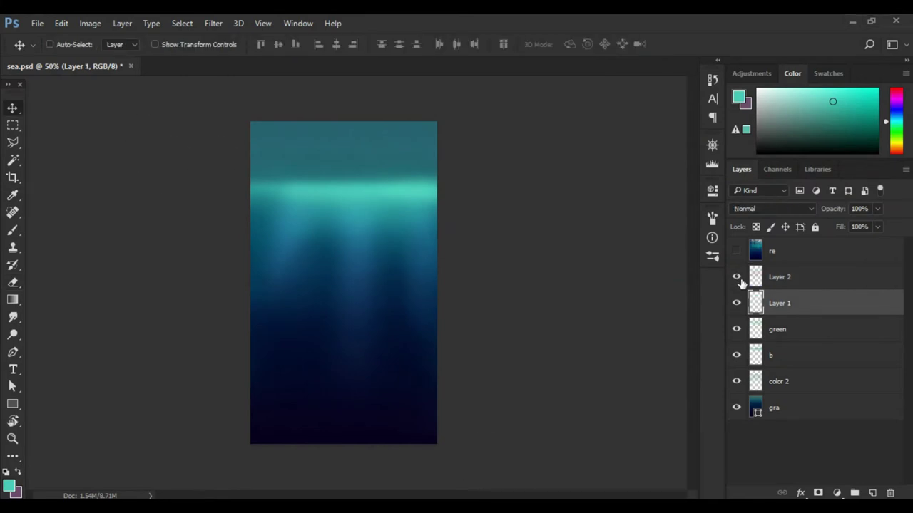
pyautogui.click(736, 277)
pyautogui.click(777, 329)
pyautogui.click(779, 303)
pyautogui.hotkey('alt', '[')
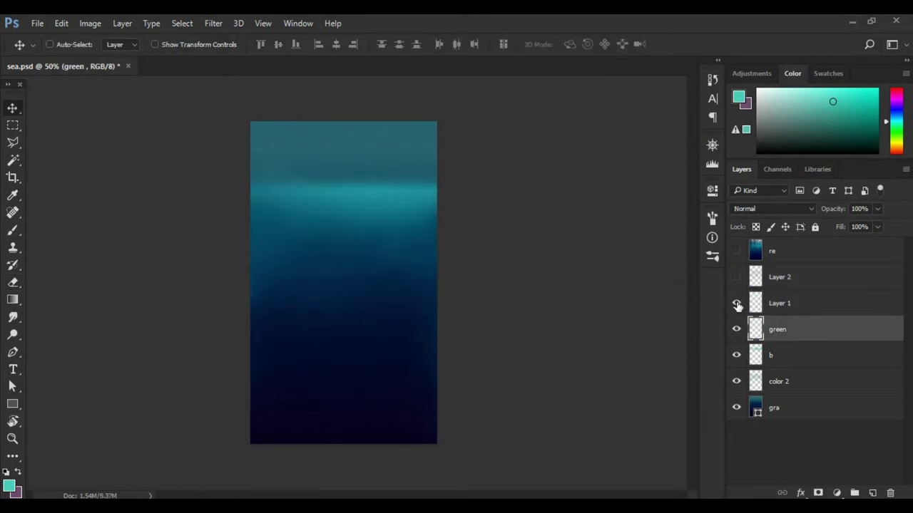
pyautogui.click(737, 306)
pyautogui.click(737, 329)
pyautogui.click(770, 355)
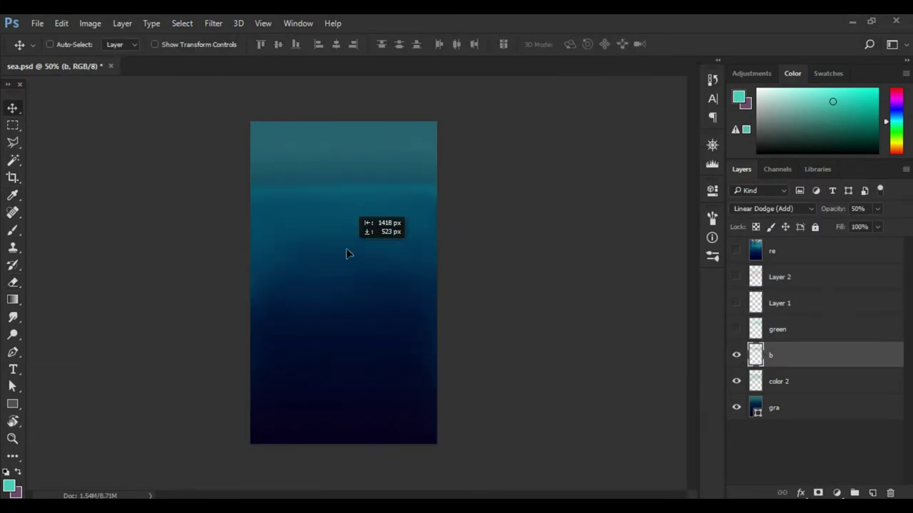
pyautogui.click(779, 381)
pyautogui.click(736, 329)
# Free-transform the color 2 glow band further down the canvas
pyautogui.click(737, 306)
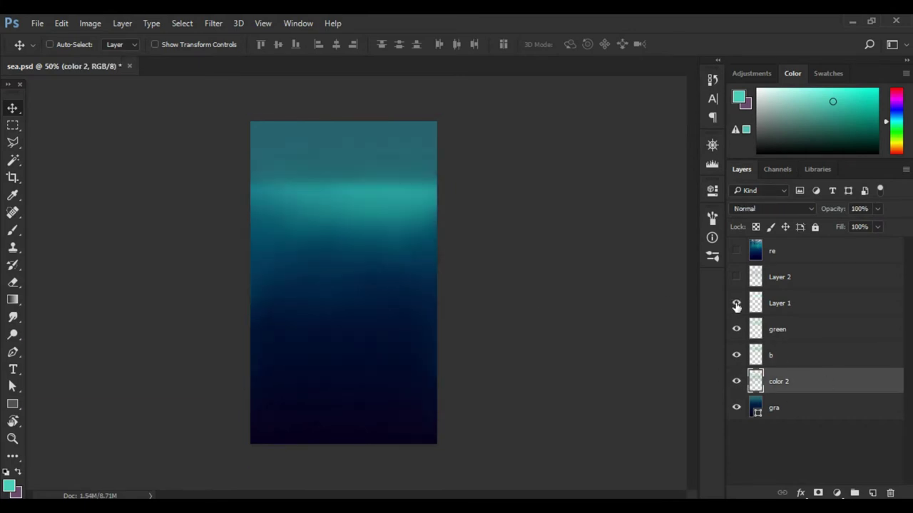
pyautogui.hotkey('ctrl', 't')
pyautogui.moveTo(373, 296); pyautogui.dragTo(373, 320)
pyautogui.press('Return')
pyautogui.click(779, 303)
# Set Layer 1 opacity to 63%, position the new Layer 3 and pick dark blue
pyautogui.press('6')
pyautogui.press('3')
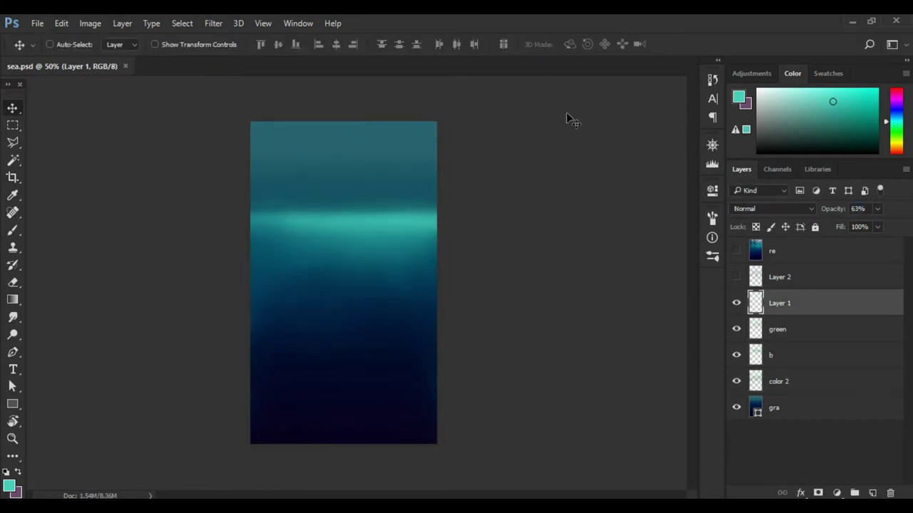
pyautogui.moveTo(791, 303); pyautogui.dragTo(802, 314)
pyautogui.press('i')
pyautogui.click(348, 387)
# Choose a brush preset in Brush Settings and reduce the brush size
pyautogui.press('b')
pyautogui.press('F5')
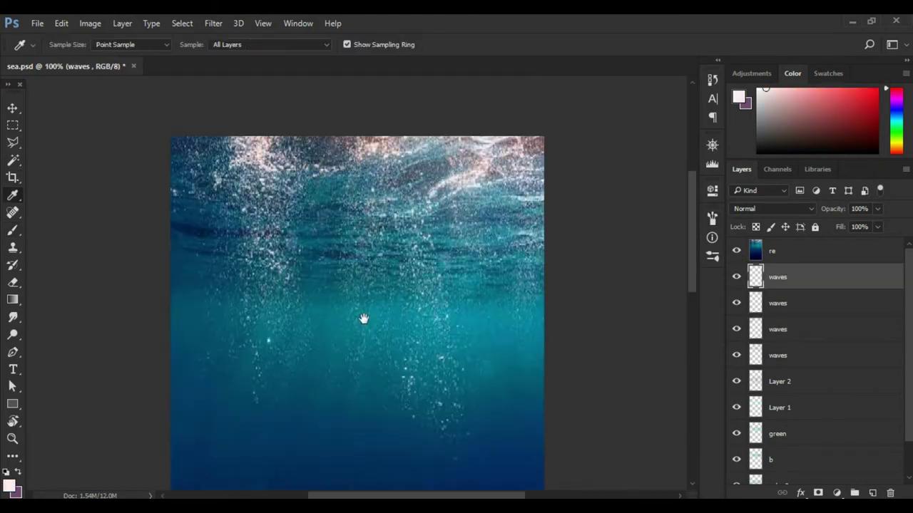
pyautogui.press('Return')
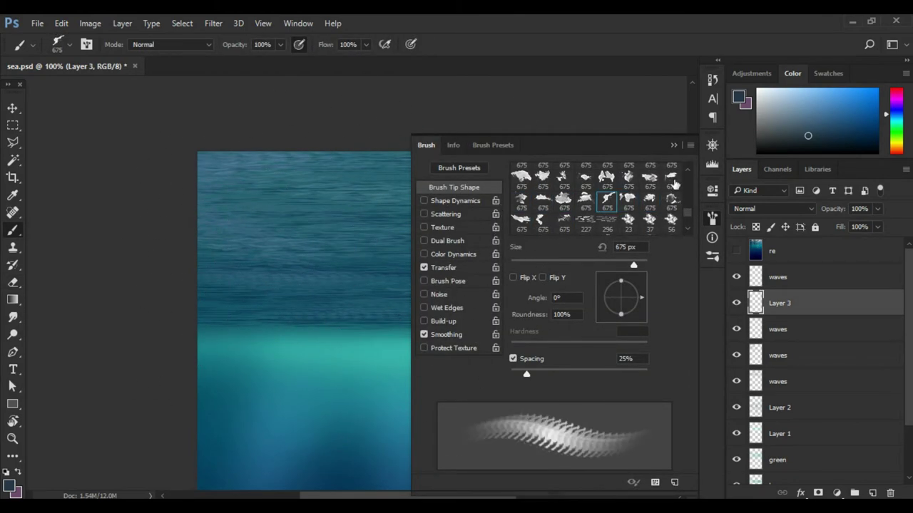
pyautogui.press('F5')
pyautogui.hotkey('ctrl', '-')
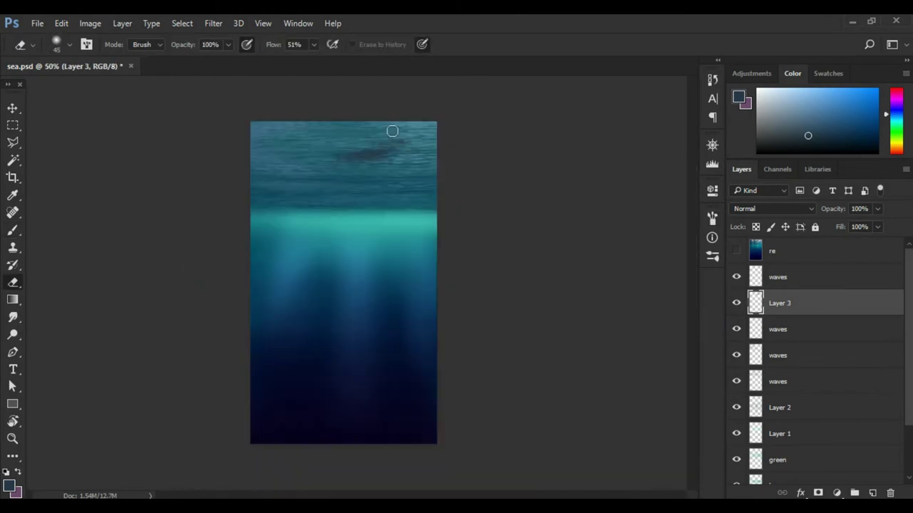
pyautogui.press('[')
pyautogui.press('[')
pyautogui.press('[')
# Set up a cloud-shaped brush tip with a tilted angle and flattened roundness
pyautogui.press('e')
pyautogui.press('b')
pyautogui.press('F5')
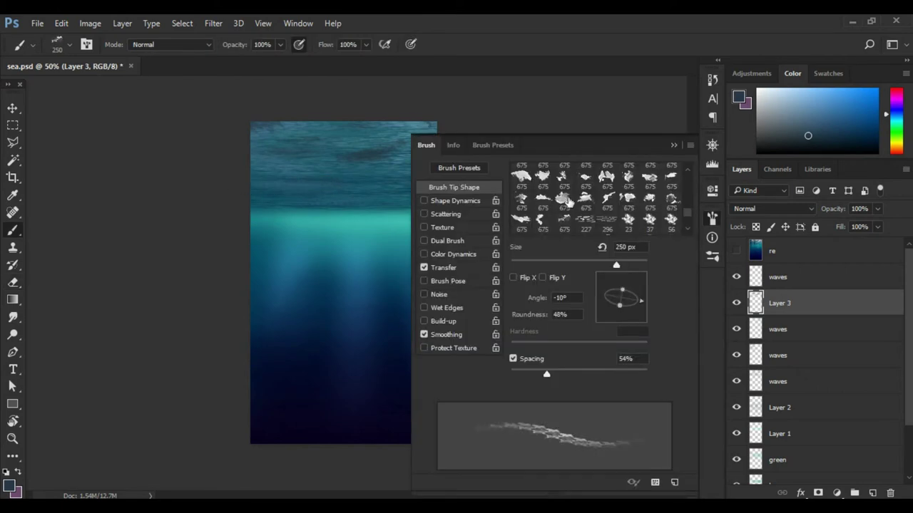
pyautogui.press('.')
pyautogui.press('F5')
# Set Layer 3 to Multiply, enlarge the brush to 125, and add a new empty layer
pyautogui.press('e')
pyautogui.hotkey('shift', 'alt', 'm')
pyautogui.press('b')
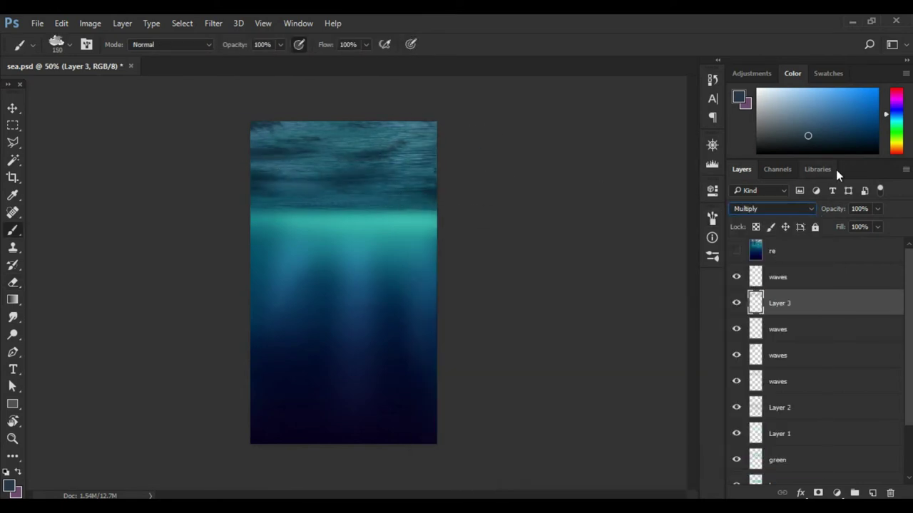
pyautogui.press(']')
pyautogui.press(']')
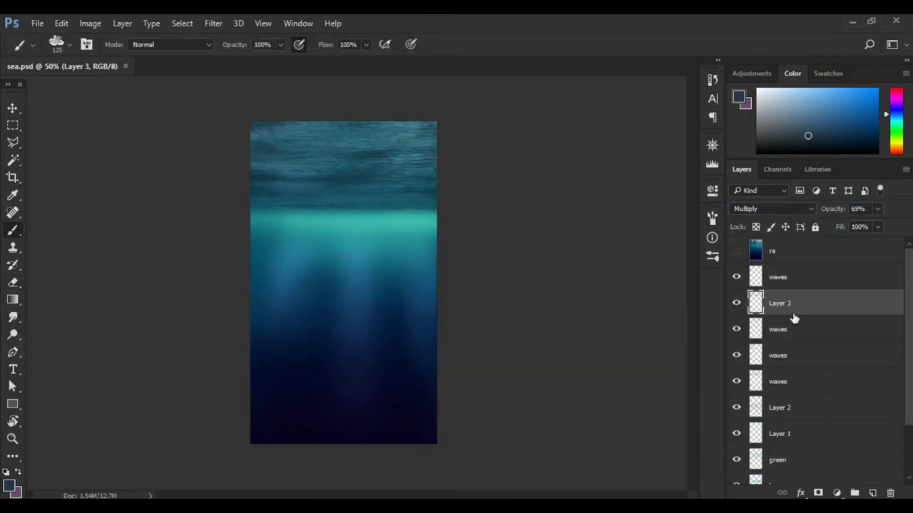
pyautogui.hotkey('ctrl', 'shift', 'alt', 'n')
# Try Linear Dodge blending on the waves layer, then undo it
pyautogui.press('F5')
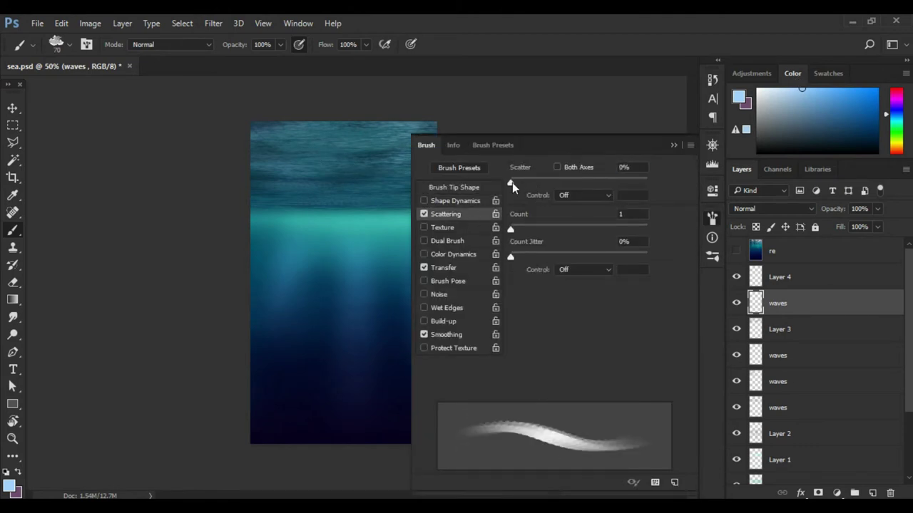
pyautogui.press('F5')
pyautogui.press('[')
pyautogui.press('[')
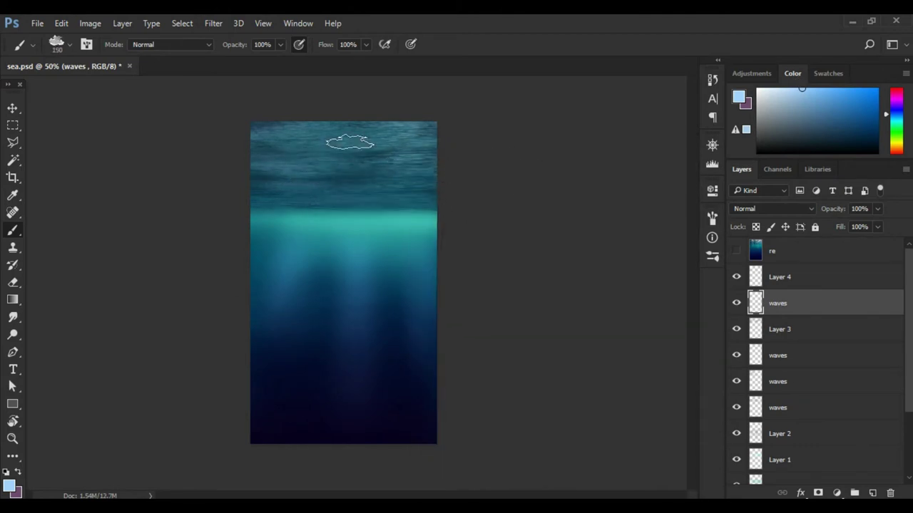
pyautogui.press('[')
pyautogui.press('[')
pyautogui.press('[')
pyautogui.press('[')
pyautogui.press('[')
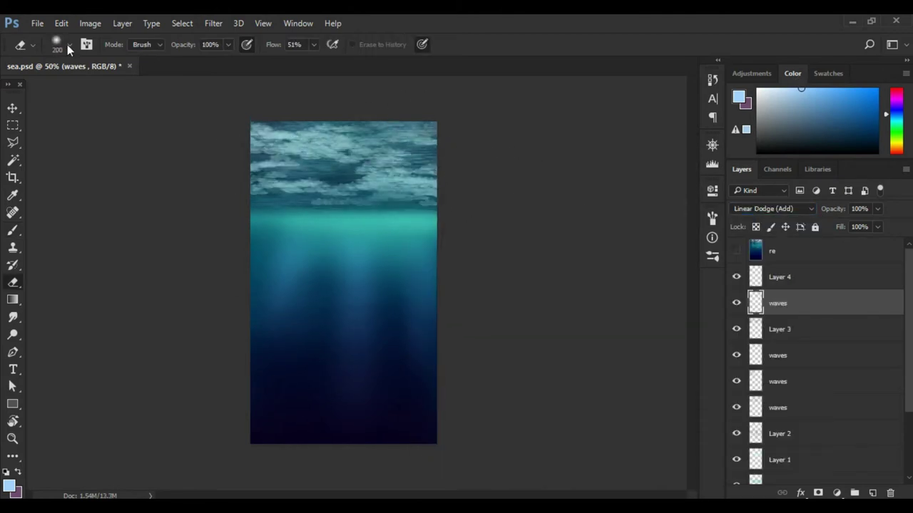
pyautogui.hotkey('ctrl', 'alt', 'z')
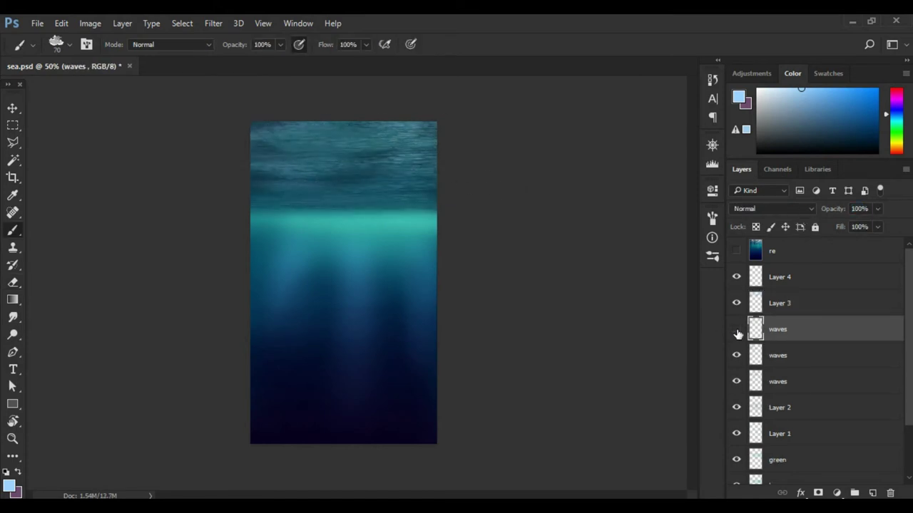
pyautogui.hotkey('ctrl', 'alt', 'z')
pyautogui.hotkey('ctrl', 'alt', 'z')
pyautogui.hotkey('ctrl', 'alt', 'z')
pyautogui.press('F5')
# Set brush spacing to 30% and paint scattered white bubble strokes down from the surface
pyautogui.click(453, 187)
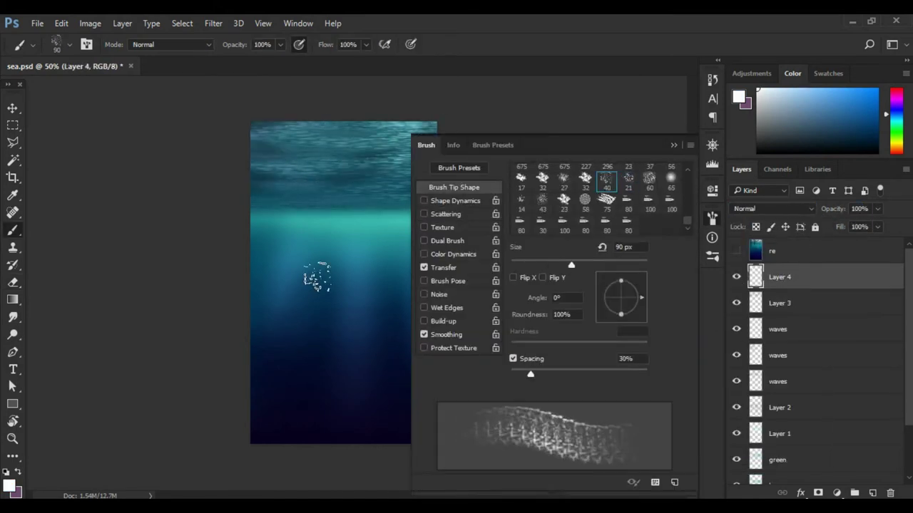
pyautogui.moveTo(563, 362)
pyautogui.mouseDown()
pyautogui.moveTo(515, 371)
pyautogui.moveTo(556, 362)
pyautogui.mouseUp()
pyautogui.press('F5')
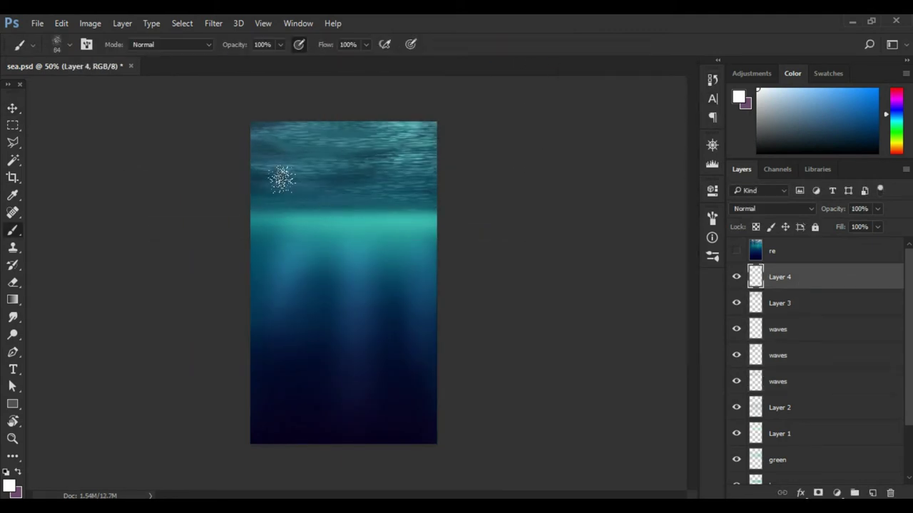
pyautogui.moveTo(383, 161); pyautogui.dragTo(402, 153)
pyautogui.scroll(1, 402, 152)
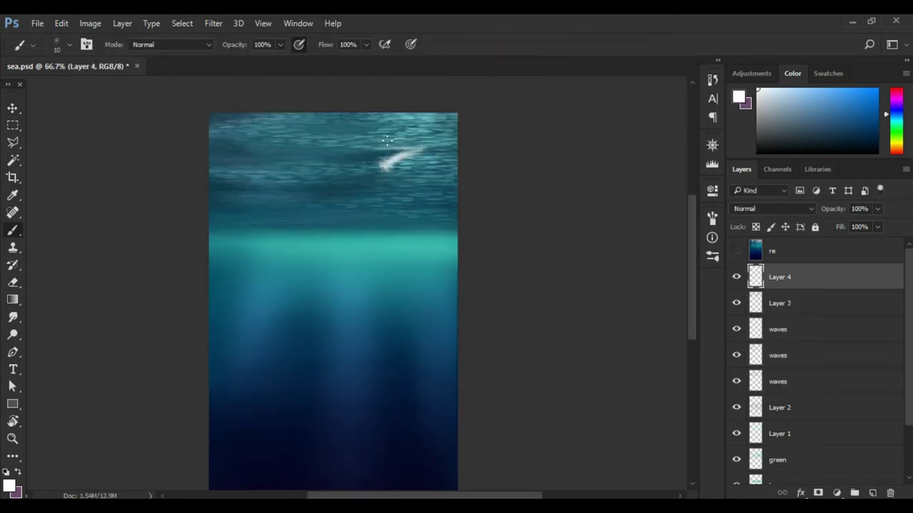
pyautogui.press(']')
pyautogui.press(']')
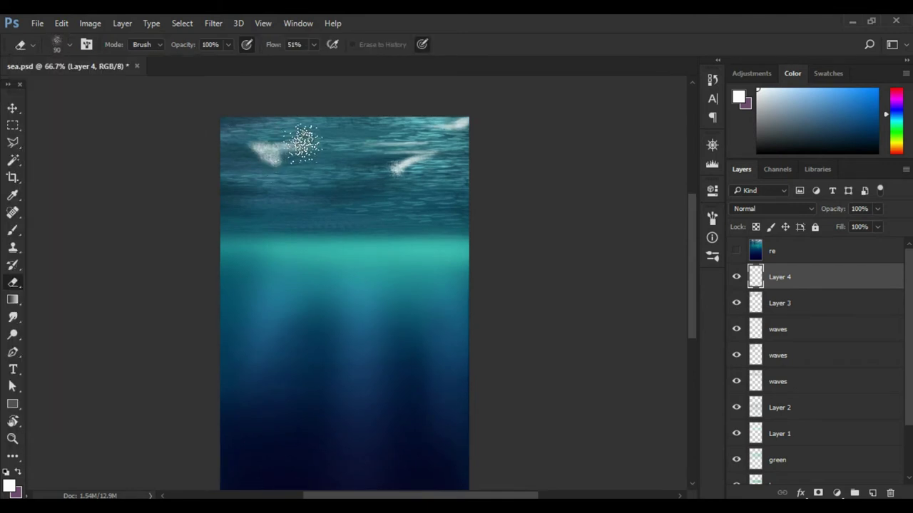
pyautogui.moveTo(285, 146)
pyautogui.mouseDown()
pyautogui.moveTo(281, 189)
pyautogui.moveTo(299, 284)
pyautogui.mouseUp()
pyautogui.press('[')
pyautogui.press('[')
pyautogui.press('[')
pyautogui.scroll(-1, 397, 185)
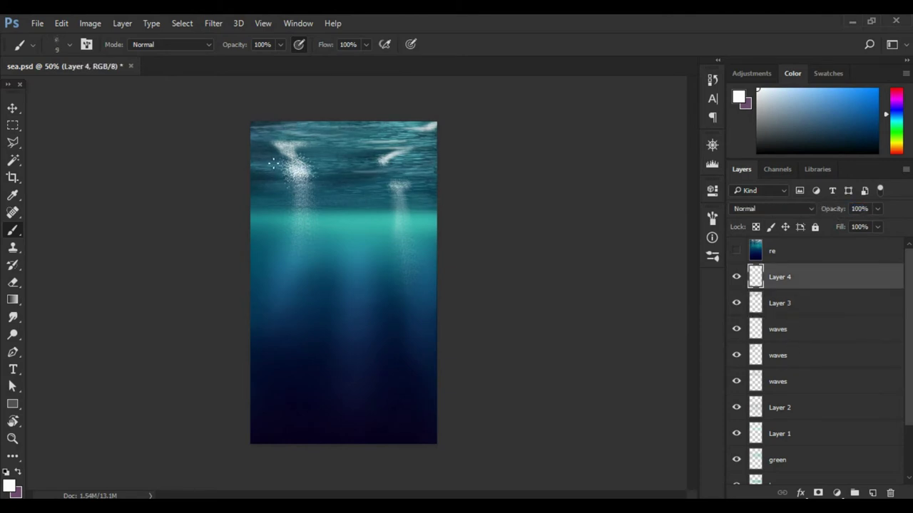
# Erase excess bubbles and paint more bubble dots on the lower left and right edge
pyautogui.press('e')
pyautogui.moveTo(308, 150); pyautogui.dragTo(380, 155)
pyautogui.press('b')
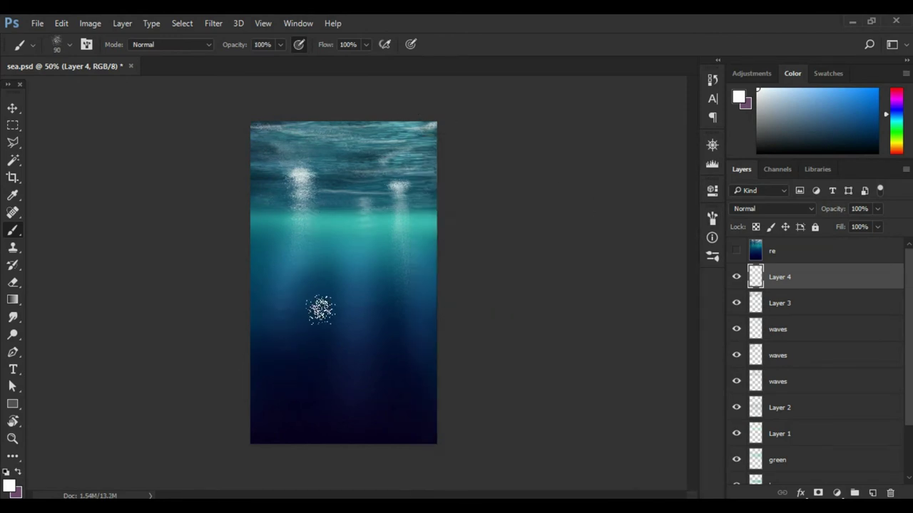
pyautogui.moveTo(363, 295)
pyautogui.mouseDown()
pyautogui.moveTo(346, 279)
pyautogui.moveTo(299, 306)
pyautogui.moveTo(344, 361)
pyautogui.moveTo(366, 335)
pyautogui.moveTo(366, 407)
pyautogui.moveTo(340, 342)
pyautogui.mouseUp()
pyautogui.press('e')
pyautogui.moveTo(398, 348)
pyautogui.mouseDown()
pyautogui.moveTo(366, 382)
pyautogui.moveTo(392, 361)
pyautogui.mouseUp()
pyautogui.press('b')
pyautogui.moveTo(456, 307); pyautogui.dragTo(446, 360)
# Recolour the Layer 5 bubbles with Hue/Saturation: Hue +180, Saturation +79, Lightness +54
pyautogui.press('e')
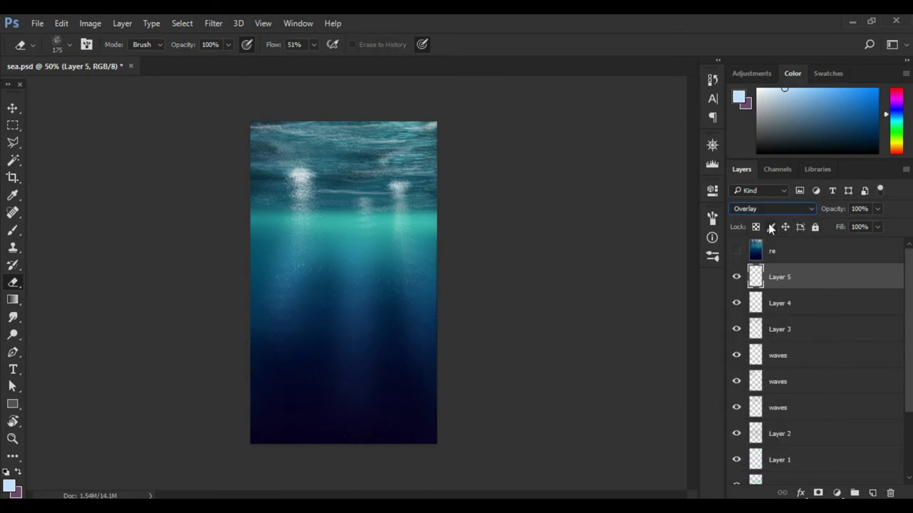
pyautogui.click(122, 23)
pyautogui.hotkey('ctrl', 'u')
pyautogui.moveTo(733, 211); pyautogui.dragTo(768, 211)
pyautogui.moveTo(734, 149); pyautogui.dragTo(708, 148)
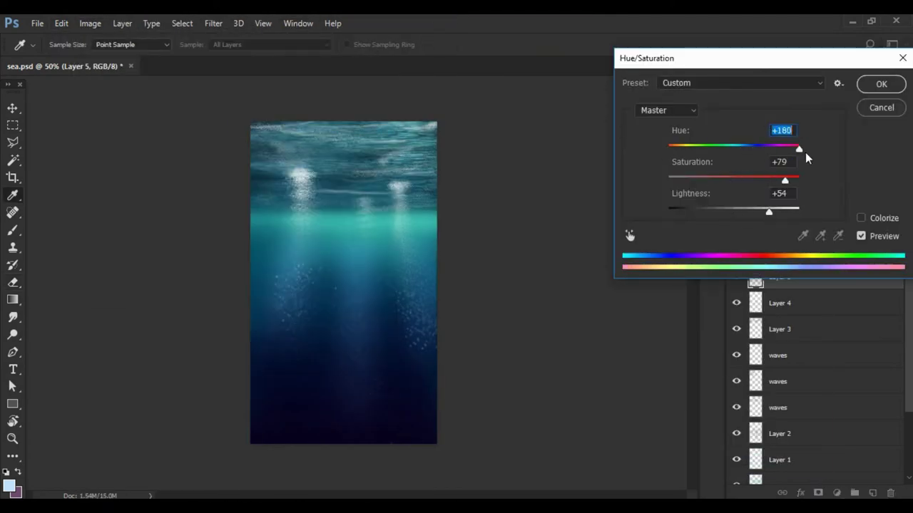
pyautogui.moveTo(798, 148); pyautogui.dragTo(703, 148)
pyautogui.moveTo(785, 180); pyautogui.dragTo(799, 180)
pyautogui.moveTo(768, 212); pyautogui.dragTo(754, 212)
pyautogui.press('Return')
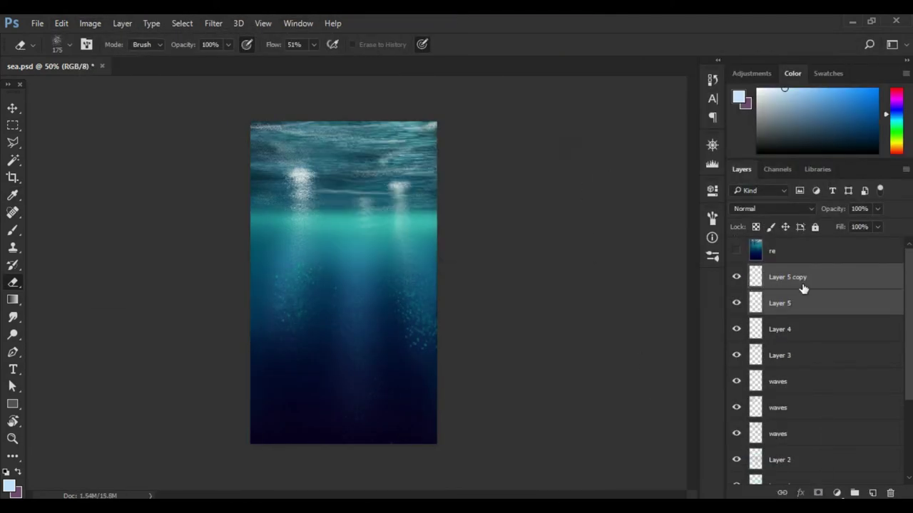
# Duplicate Layer 5, select Layer 4, and paint short white streaks near the surface
pyautogui.hotkey('ctrl', 'e')
pyautogui.click(772, 208)
pyautogui.click(780, 213)
pyautogui.hotkey('alt', '[')
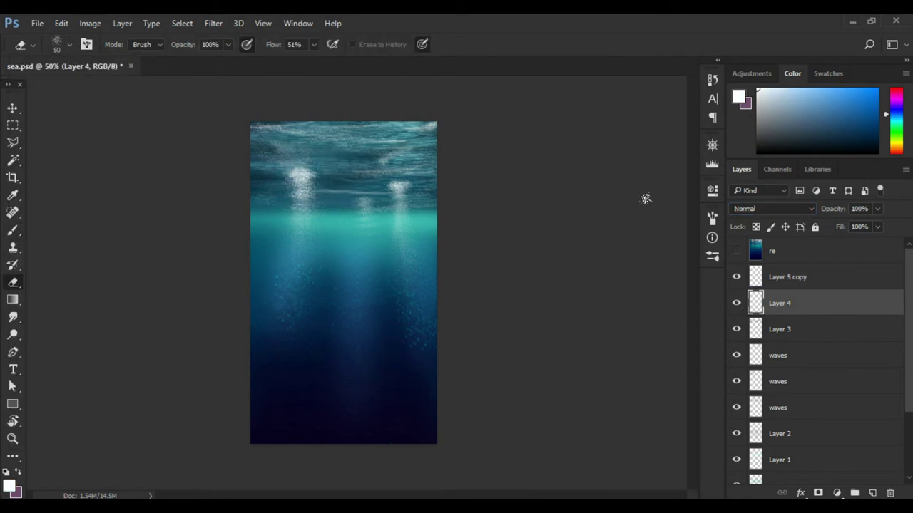
pyautogui.press('v')
pyautogui.moveTo(305, 254); pyautogui.dragTo(305, 211)
pyautogui.press('b')
pyautogui.moveTo(351, 193); pyautogui.dragTo(373, 192)
# Turn on brush scattering and add a new bubble layer at 100% opacity
pyautogui.hotkey('ctrl', '+')
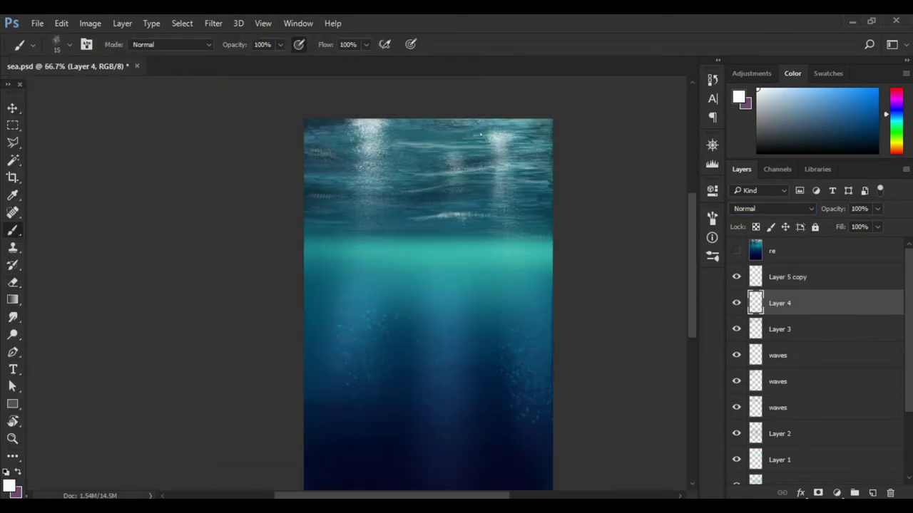
pyautogui.hotkey('ctrl', '-')
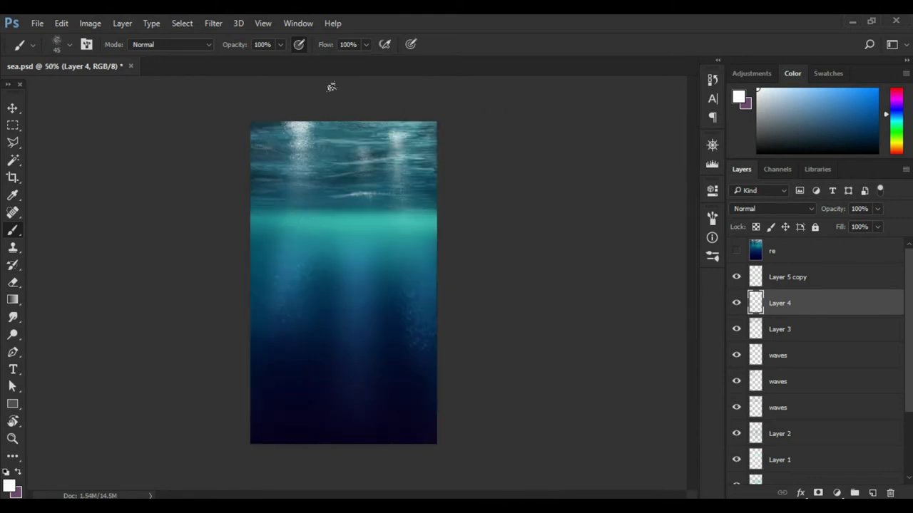
pyautogui.press('F5')
pyautogui.click(449, 214)
pyautogui.press('F5')
pyautogui.hotkey('ctrl', 'shift', 'alt', 'n')
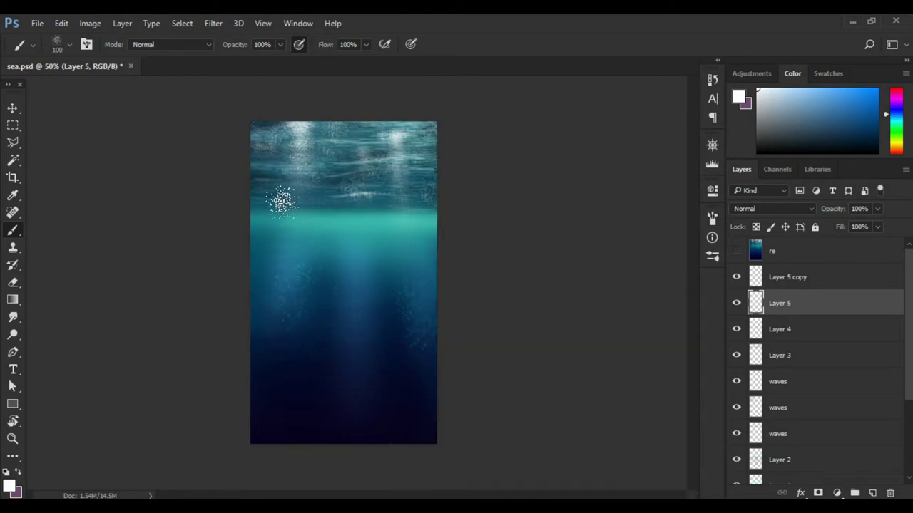
pyautogui.press('F5')
pyautogui.press('F5')
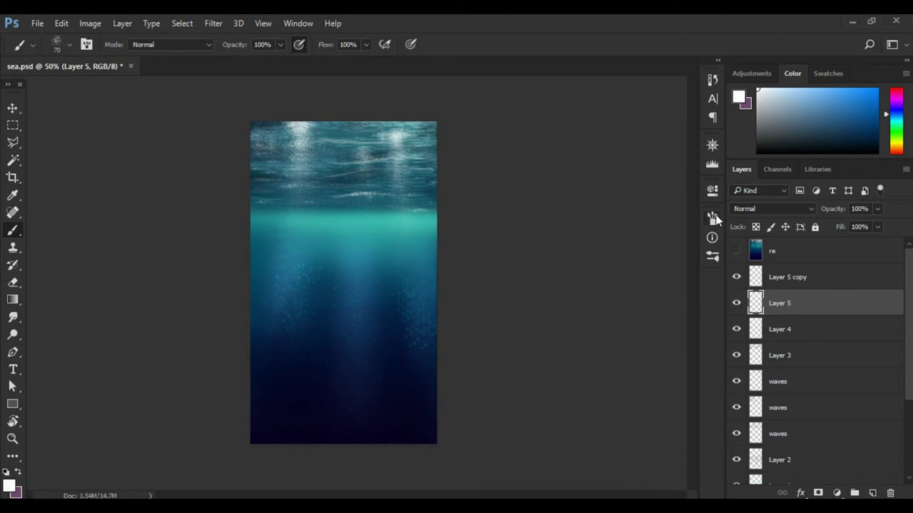
pyautogui.press('F5')
pyautogui.press('F5')
pyautogui.press('F5')
pyautogui.press('F5')
pyautogui.hotkey('ctrl', '-')
# Duplicate Layer 2, blend the copy as Lighter Color, and group the layers into Group 1
pyautogui.hotkey('ctrl', '+')
pyautogui.click(779, 393)
pyautogui.click(736, 393)
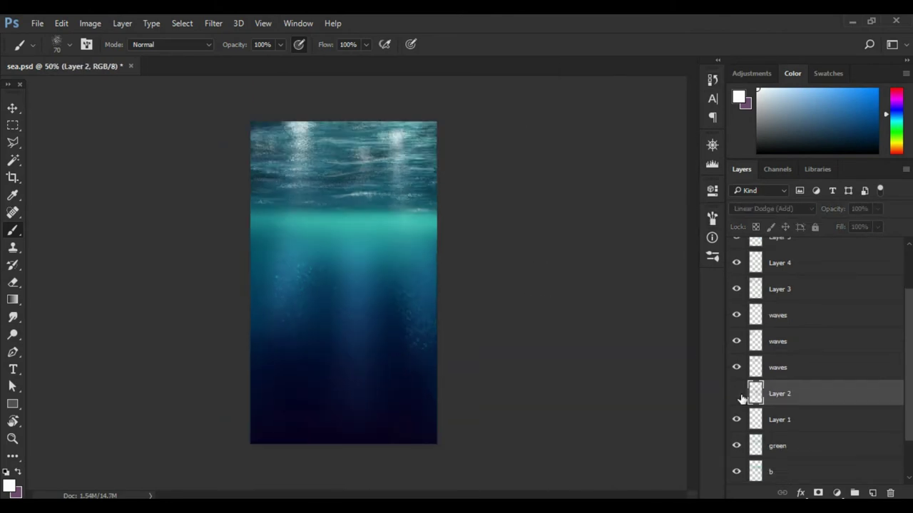
pyautogui.press('v')
pyautogui.moveTo(356, 299); pyautogui.dragTo(363, 326)
pyautogui.click(772, 209)
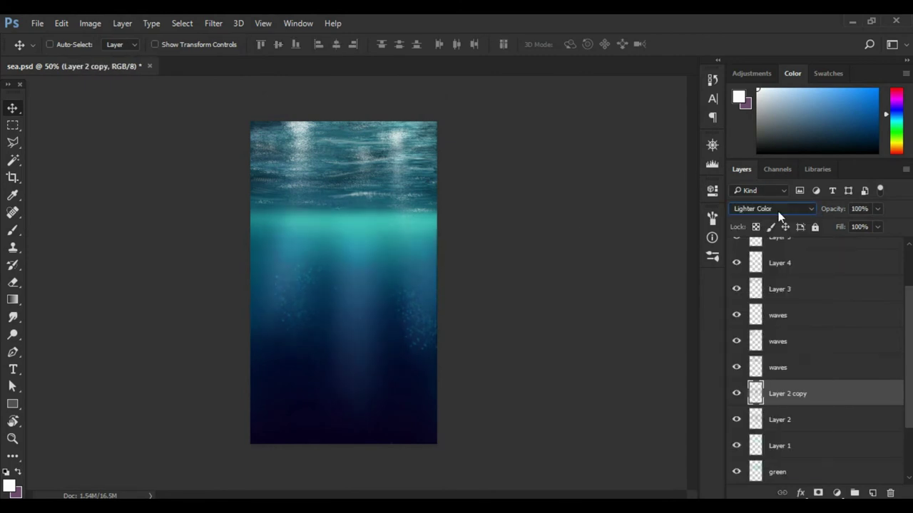
pyautogui.keyDown('shift'); pyautogui.click(779, 419); pyautogui.keyUp('shift')
pyautogui.hotkey('ctrl', 'g')
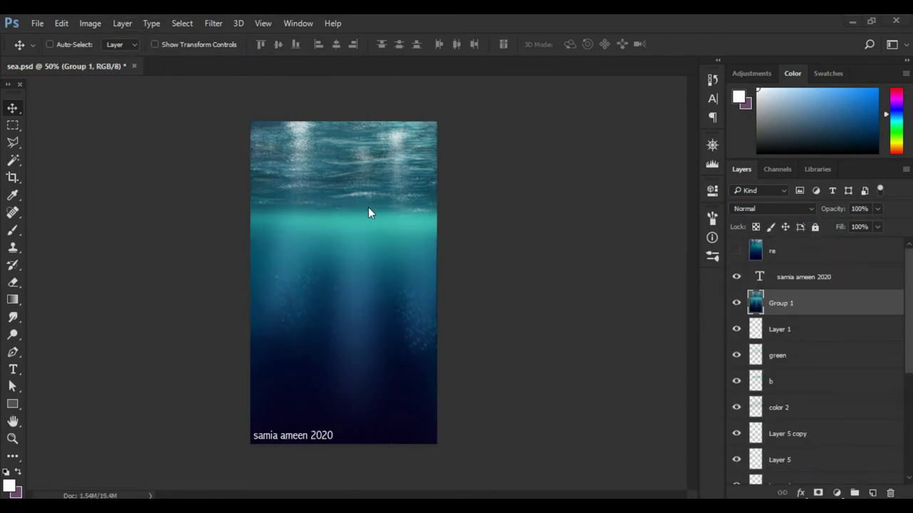
# Set Brightness/Contrast on Group 1 to brightness about 40 and contrast 20
pyautogui.hotkey('ctrl', '+')
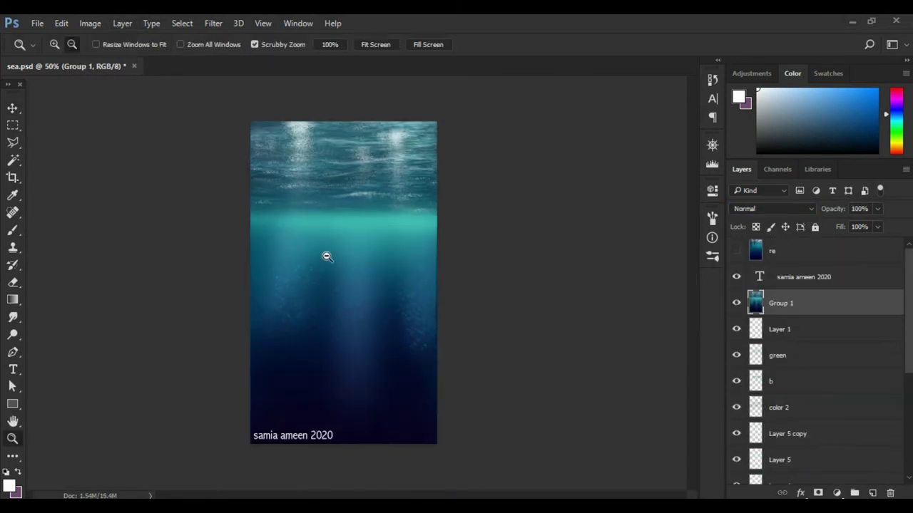
pyautogui.moveTo(326, 255); pyautogui.dragTo(345, 262)
pyautogui.click(123, 23)
pyautogui.moveTo(770, 156); pyautogui.dragTo(783, 156)
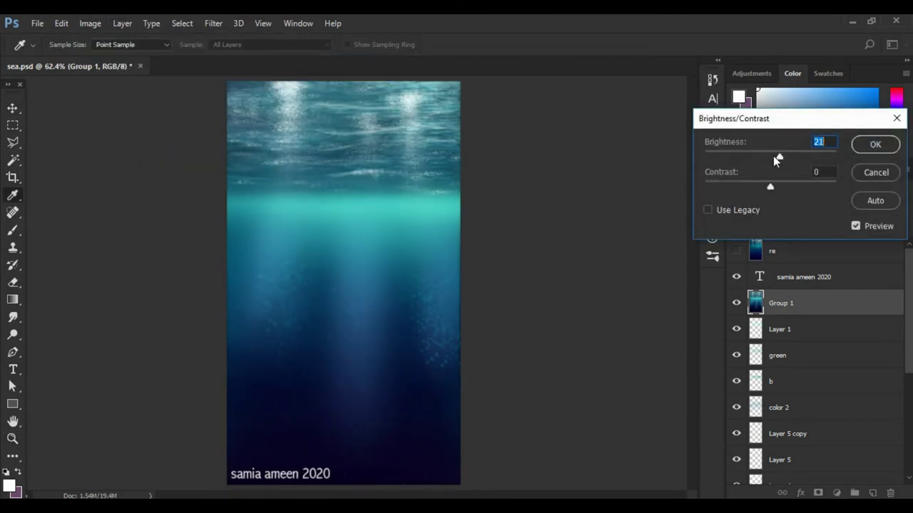
pyautogui.moveTo(759, 187); pyautogui.dragTo(771, 187)
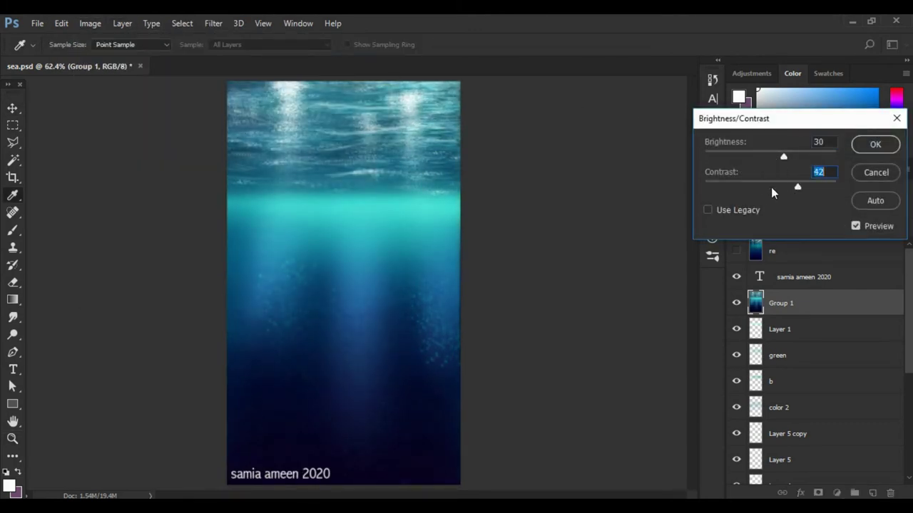
pyautogui.press('Up')
pyautogui.press('Up')
pyautogui.press('Up')
pyautogui.press('Down')
pyautogui.press('Down')
pyautogui.press('Down')
pyautogui.click(783, 157)
pyautogui.moveTo(803, 187); pyautogui.dragTo(784, 189)
pyautogui.moveTo(783, 158); pyautogui.dragTo(790, 159)
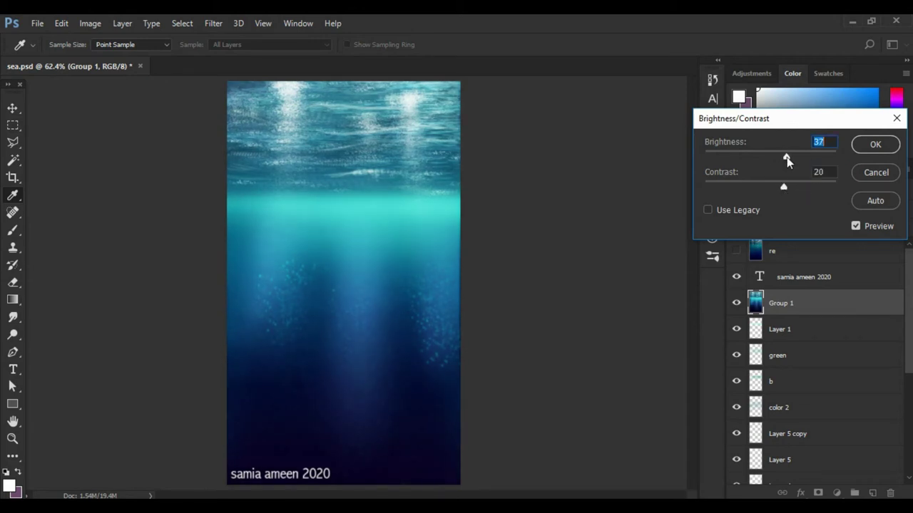
pyautogui.press('Up')
pyautogui.press('Up')
pyautogui.press('Up')
# Commit the Brightness/Contrast change and apply Levels with inputs 0, 0.9 and 244
pyautogui.press('Return')
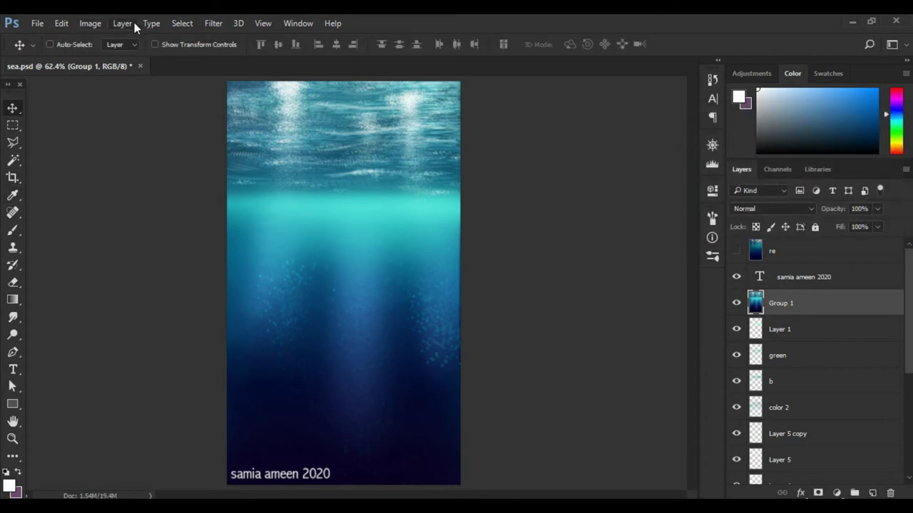
pyautogui.click(90, 23)
pyautogui.click(254, 69)
pyautogui.moveTo(589, 262)
pyautogui.mouseDown()
pyautogui.moveTo(598, 263)
pyautogui.moveTo(589, 263)
pyautogui.mouseUp()
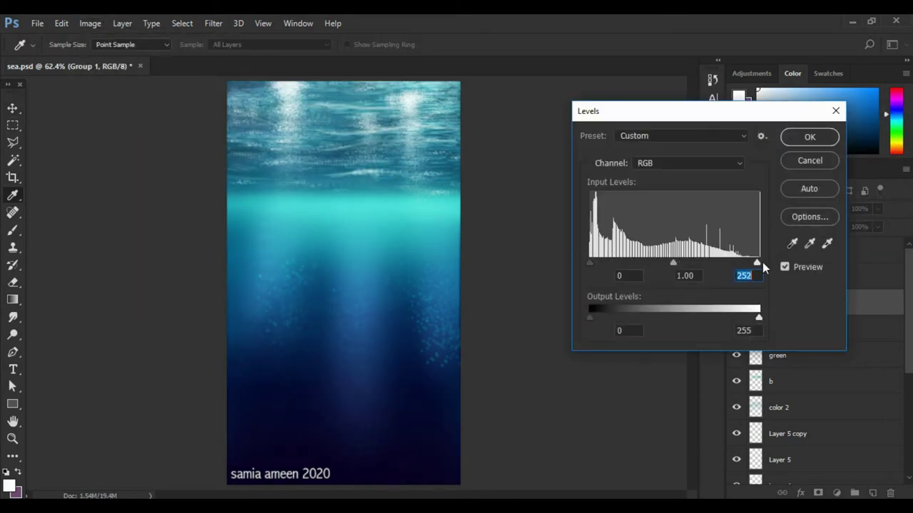
pyautogui.moveTo(759, 262); pyautogui.dragTo(750, 262)
pyautogui.moveTo(671, 266)
pyautogui.mouseDown()
pyautogui.moveTo(659, 263)
pyautogui.moveTo(672, 262)
pyautogui.mouseUp()
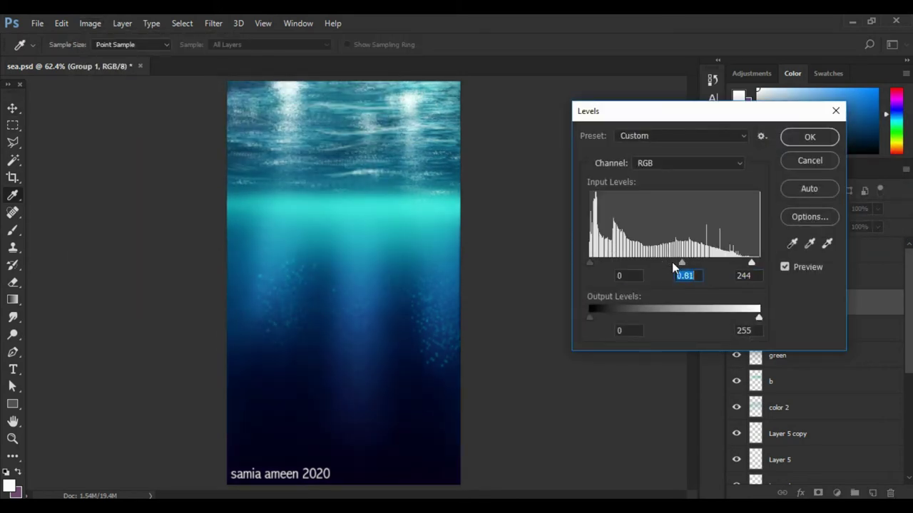
pyautogui.hotkey('ctrl', '-')
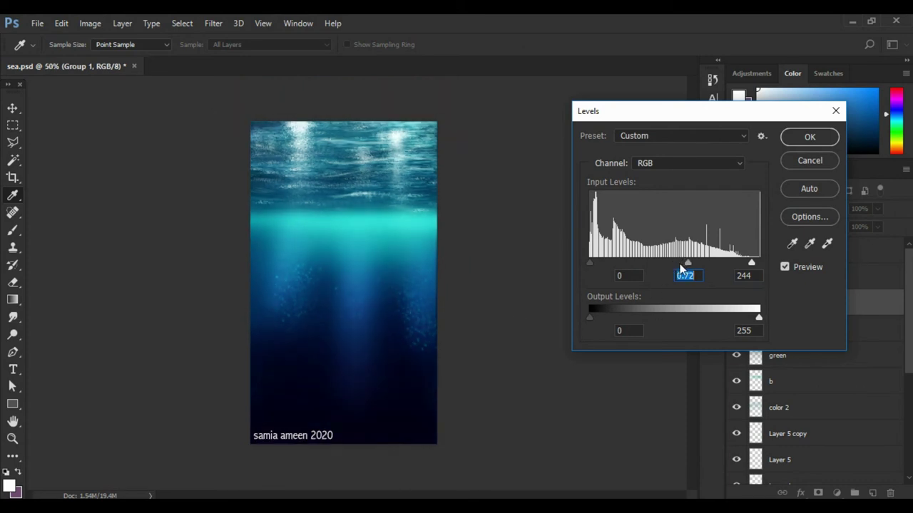
pyautogui.moveTo(680, 264); pyautogui.dragTo(679, 264)
pyautogui.moveTo(589, 317); pyautogui.dragTo(589, 318)
pyautogui.moveTo(683, 263); pyautogui.dragTo(679, 266)
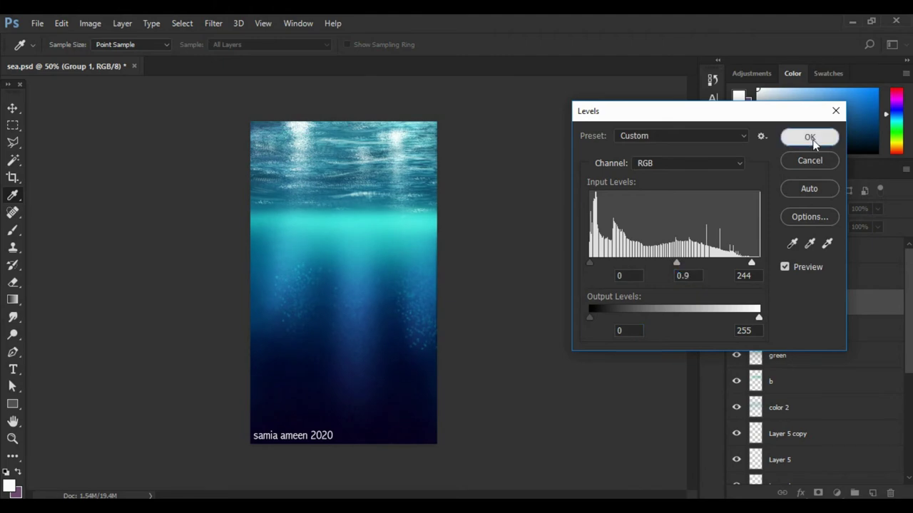
pyautogui.click(809, 138)
# Experiment in Curves with the white input and raised top point to brighten highlights
pyautogui.click(90, 23)
pyautogui.click(257, 81)
pyautogui.moveTo(522, 284)
pyautogui.mouseDown()
pyautogui.moveTo(536, 287)
pyautogui.moveTo(519, 290)
pyautogui.mouseUp()
pyautogui.click(690, 286)
pyautogui.press('Down')
pyautogui.press('Down')
pyautogui.press('Down')
pyautogui.press('Down')
pyautogui.press('Down')
pyautogui.press('Down')
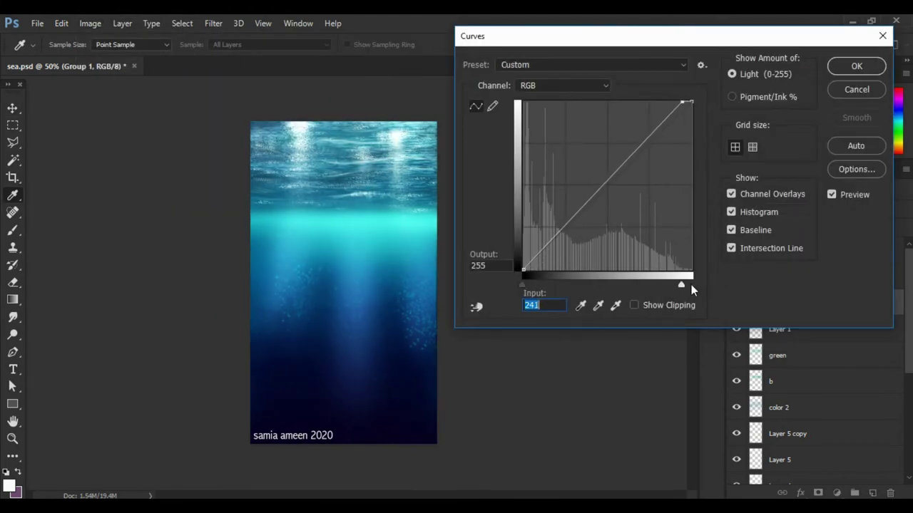
pyautogui.click(522, 285)
pyautogui.moveTo(681, 285); pyautogui.dragTo(678, 286)
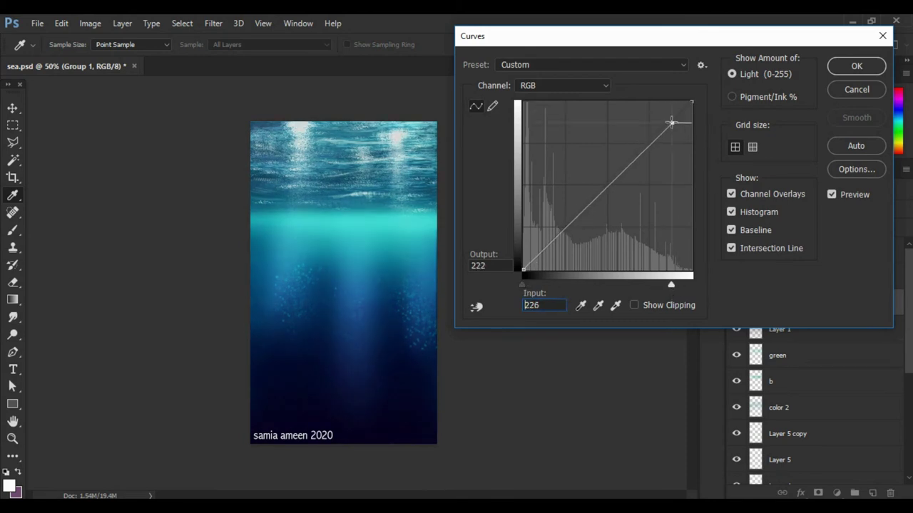
pyautogui.moveTo(676, 113); pyautogui.dragTo(669, 102)
pyautogui.moveTo(671, 287)
pyautogui.mouseDown()
pyautogui.moveTo(686, 286)
pyautogui.moveTo(676, 287)
pyautogui.mouseUp()
# Cancel Curves and start an Exposure adjustment with raised exposure and offset 0
pyautogui.press('Escape')
pyautogui.press('v')
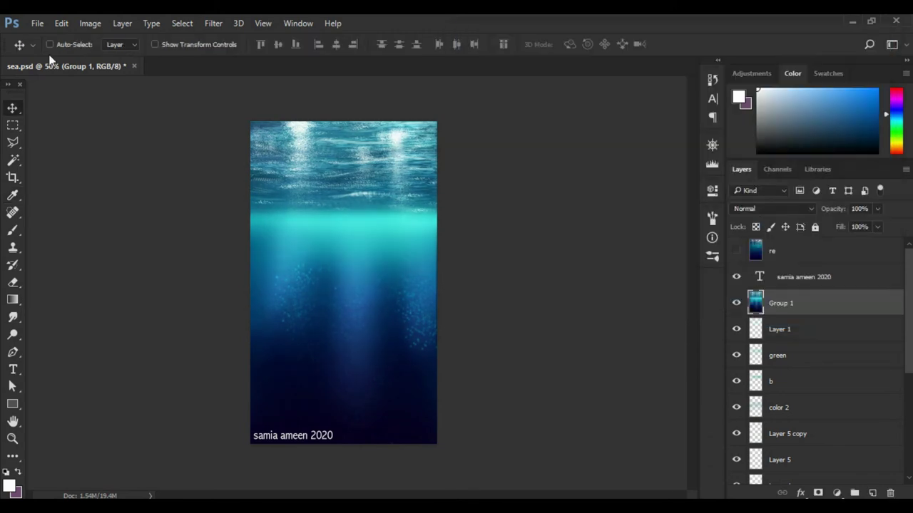
pyautogui.click(90, 23)
pyautogui.click(260, 95)
pyautogui.moveTo(636, 173)
pyautogui.mouseDown()
pyautogui.moveTo(624, 203)
pyautogui.moveTo(643, 206)
pyautogui.mouseUp()
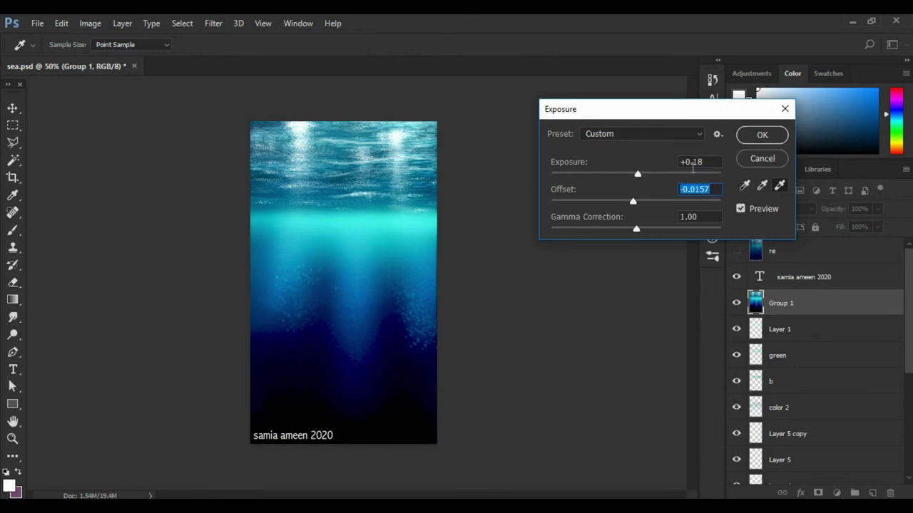
pyautogui.write('0')
pyautogui.moveTo(636, 229); pyautogui.dragTo(647, 231)
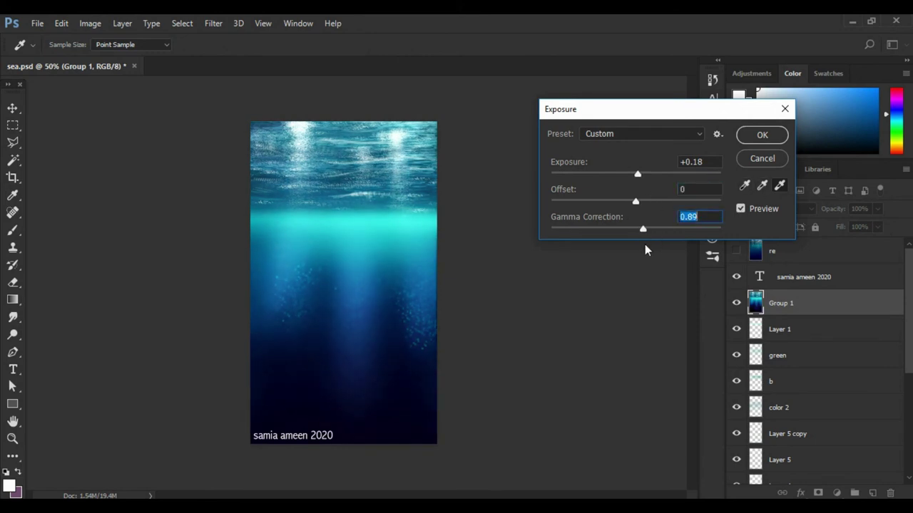
pyautogui.click(742, 208)
# Fine-tune gamma to about 0.95 and exposure to +0.44, then apply
pyautogui.click(643, 228)
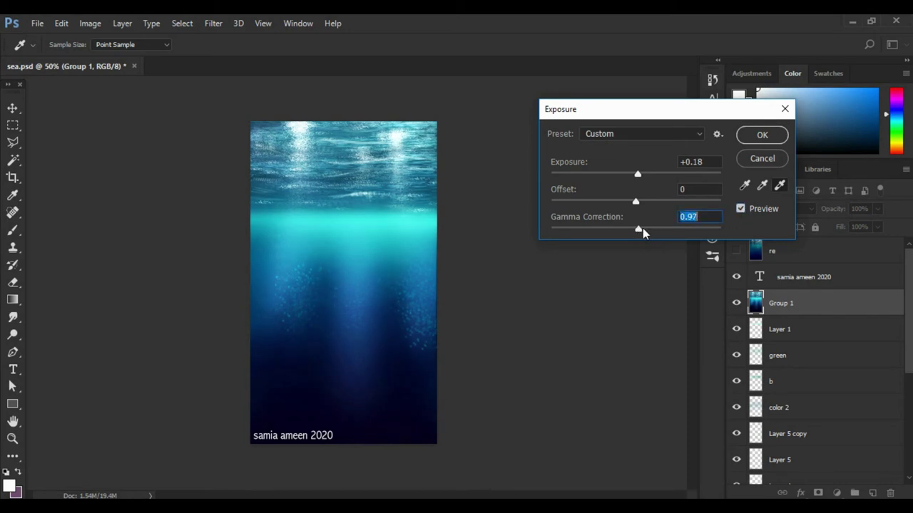
pyautogui.press('Down')
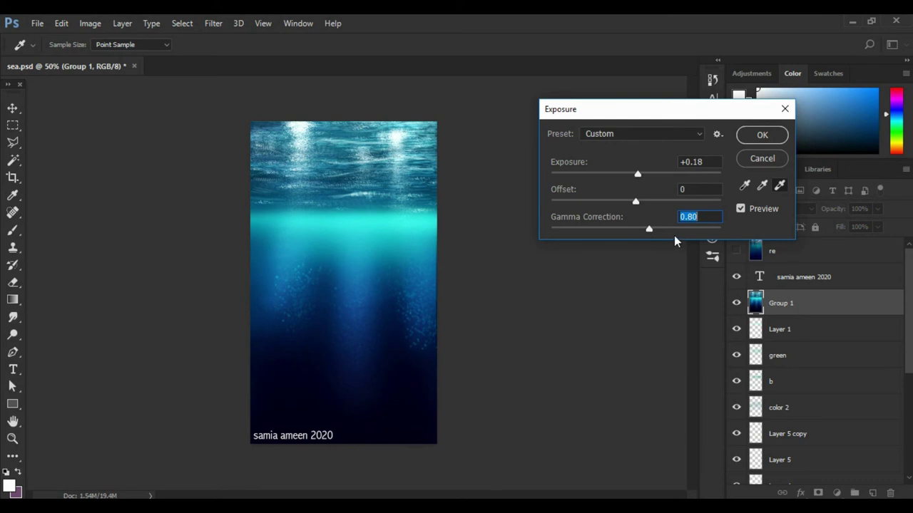
pyautogui.press('Up')
pyautogui.press('Up')
pyautogui.press('Up')
pyautogui.press('Up')
pyautogui.press('Up')
pyautogui.press('Up')
pyautogui.press('Up')
pyautogui.press('Up')
pyautogui.press('Up')
pyautogui.press('Up')
pyautogui.press('Up')
pyautogui.press('Up')
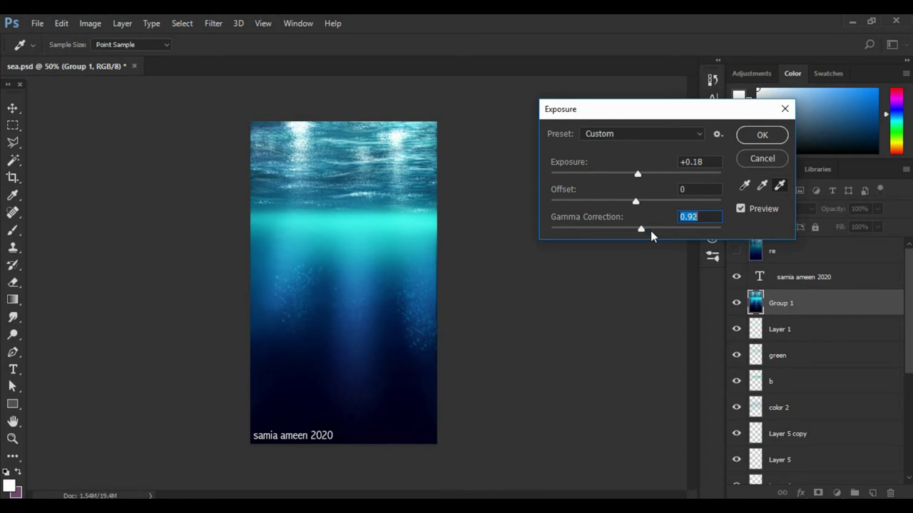
pyautogui.moveTo(643, 228); pyautogui.dragTo(644, 230)
pyautogui.press('Up')
pyautogui.press('Up')
pyautogui.press('Up')
pyautogui.press('Up')
pyautogui.press('Up')
pyautogui.press('Up')
pyautogui.press('Up')
pyautogui.press('Up')
pyautogui.press('Down')
pyautogui.press('Down')
pyautogui.moveTo(637, 174); pyautogui.dragTo(640, 177)
pyautogui.press('Return')
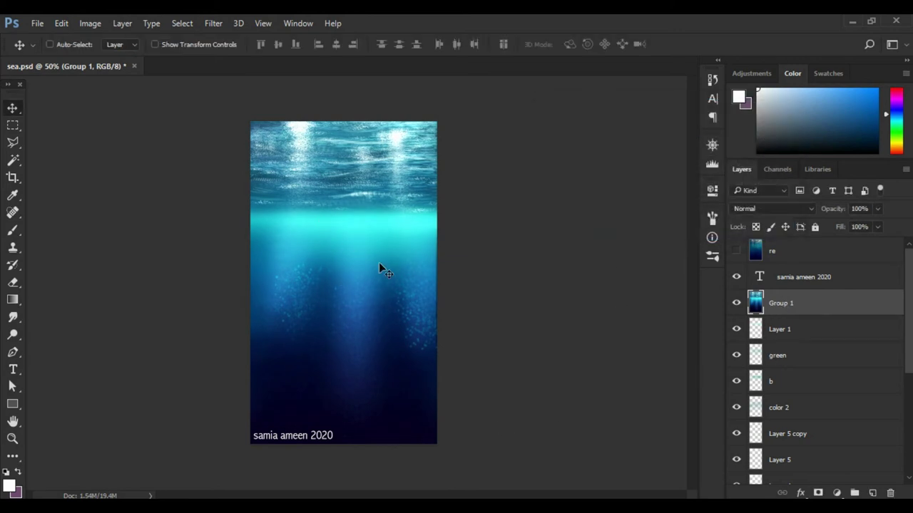
# Try a Curves black input of 8, then cancel it
pyautogui.click(90, 23)
pyautogui.press('Escape')
pyautogui.click(90, 23)
pyautogui.click(256, 82)
pyautogui.moveTo(522, 286); pyautogui.dragTo(527, 286)
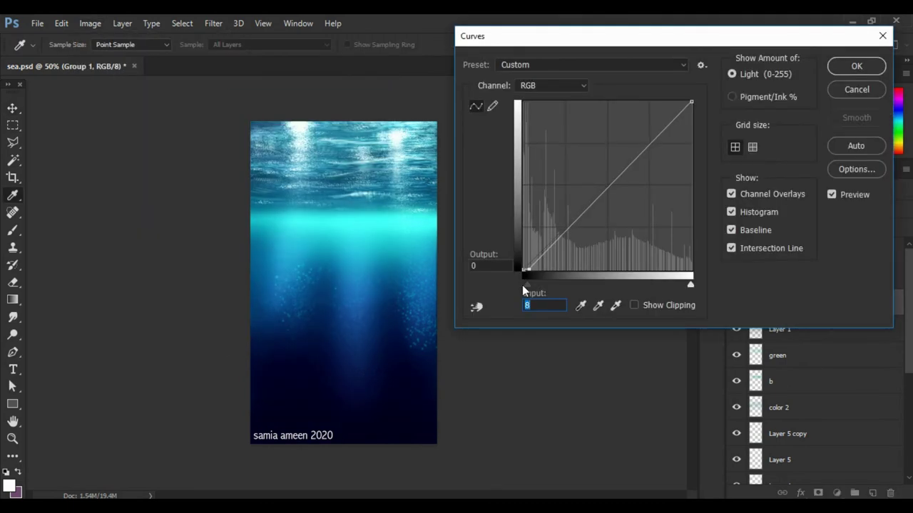
pyautogui.press('Escape')
# Lower brightness to -30 in Brightness/Contrast and compare it with Preview
pyautogui.click(90, 23)
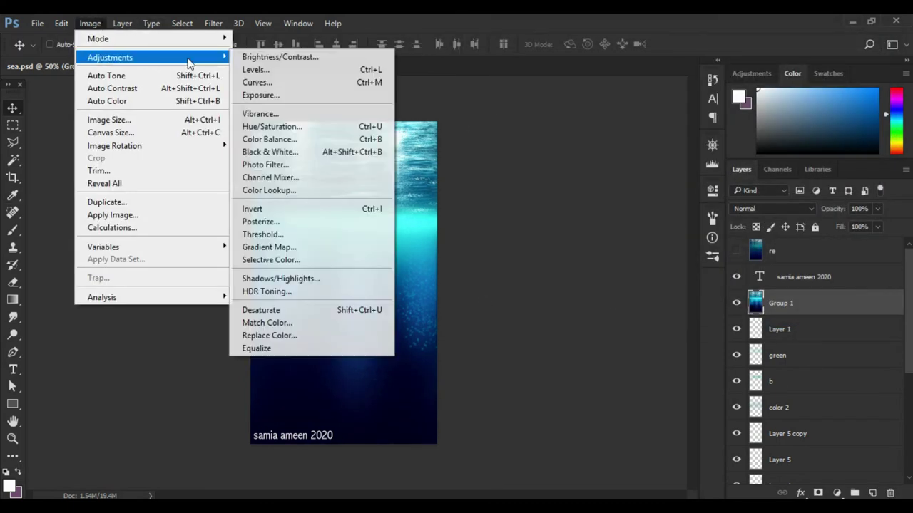
pyautogui.click(281, 57)
pyautogui.hotkey('shift', 'Down')
pyautogui.hotkey('shift', 'Down')
pyautogui.hotkey('shift', 'Down')
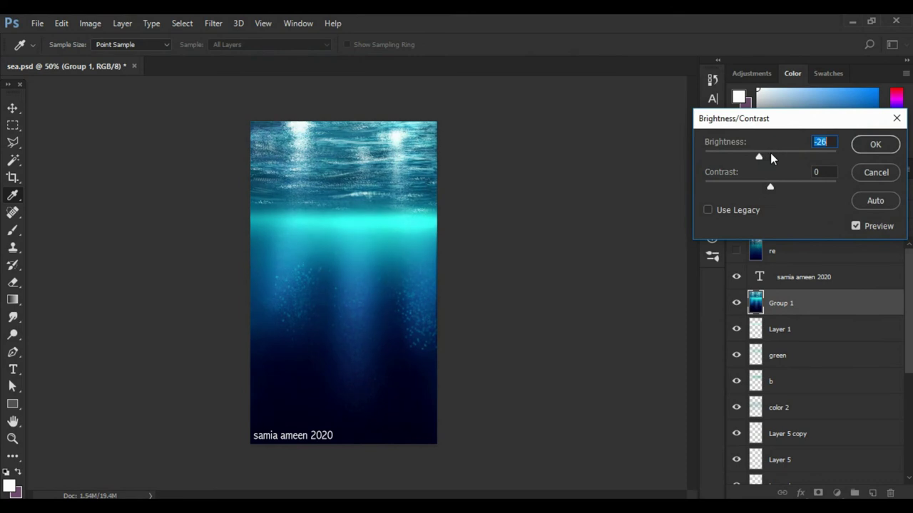
pyautogui.click(855, 226)
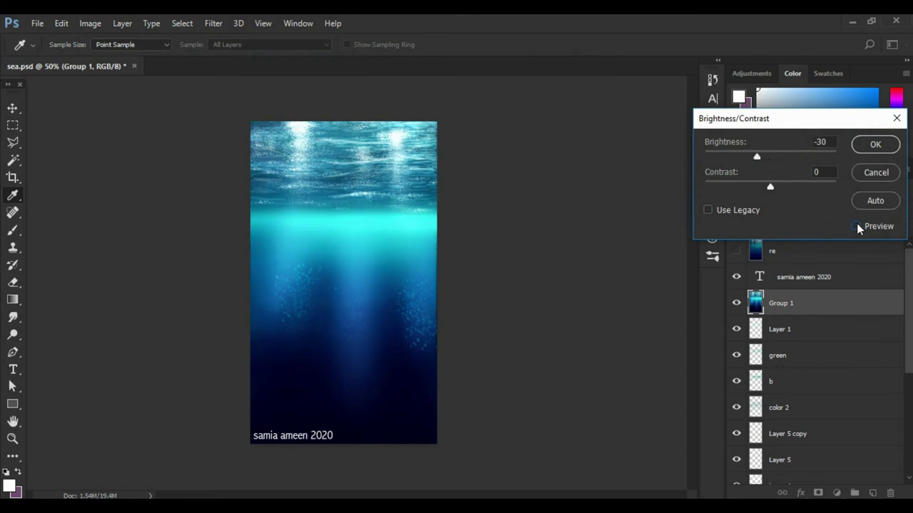
pyautogui.click(856, 226)
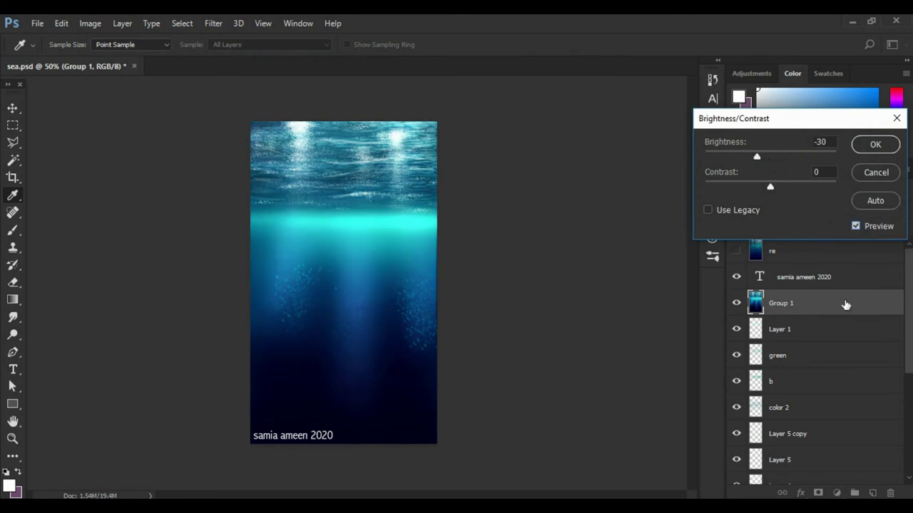
pyautogui.click(855, 226)
# Settle brightness at -15 with contrast unchanged and apply it
pyautogui.moveTo(758, 161); pyautogui.dragTo(763, 158)
pyautogui.click(856, 226)
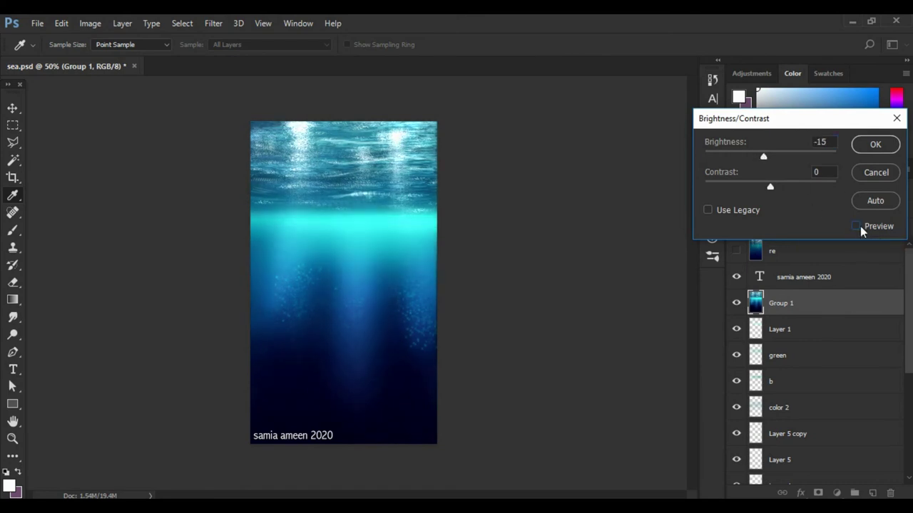
pyautogui.click(770, 188)
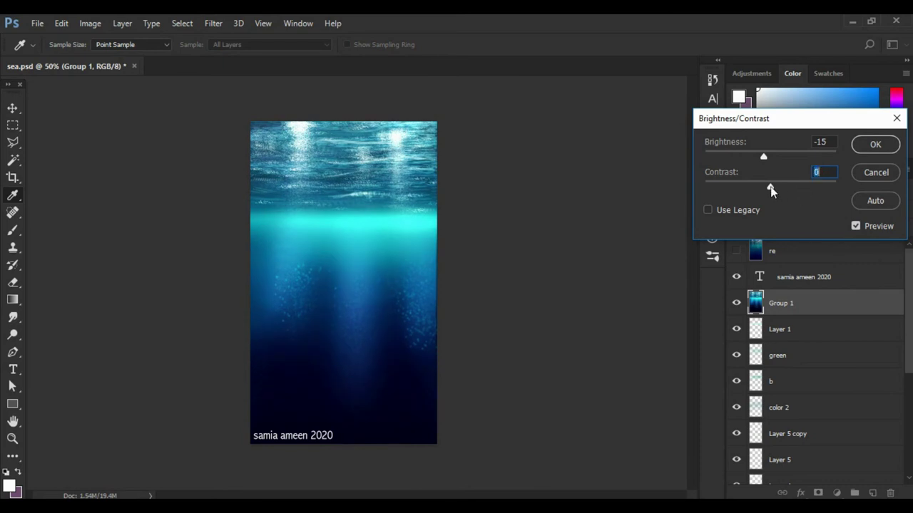
pyautogui.moveTo(763, 157)
pyautogui.mouseDown()
pyautogui.moveTo(746, 170)
pyautogui.moveTo(761, 157)
pyautogui.mouseUp()
pyautogui.moveTo(761, 157); pyautogui.dragTo(780, 161)
pyautogui.press('Return')
pyautogui.click(90, 23)
pyautogui.click(275, 136)
pyautogui.moveTo(693, 158); pyautogui.dragTo(670, 161)
pyautogui.moveTo(693, 129)
pyautogui.mouseDown()
pyautogui.moveTo(678, 129)
pyautogui.moveTo(685, 146)
pyautogui.moveTo(668, 152)
pyautogui.moveTo(718, 148)
pyautogui.moveTo(695, 150)
pyautogui.moveTo(704, 136)
pyautogui.mouseUp()
pyautogui.moveTo(671, 161); pyautogui.dragTo(694, 161)
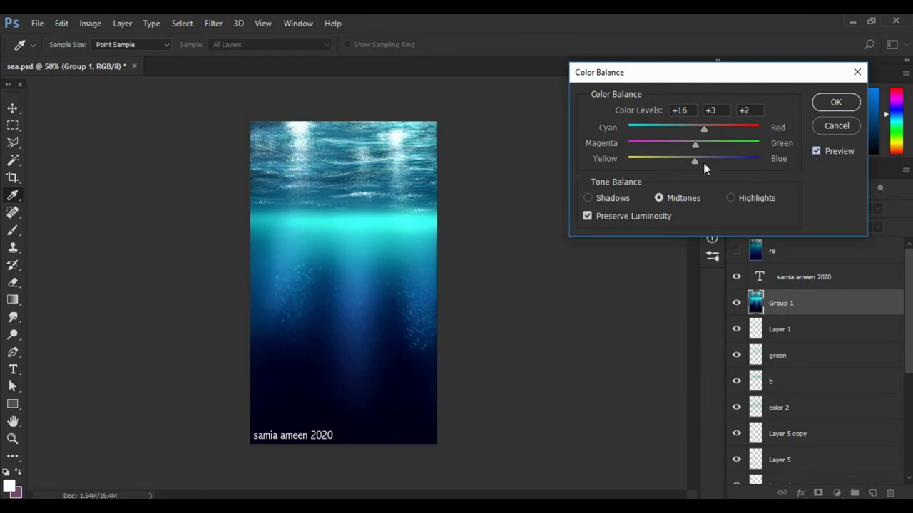
pyautogui.moveTo(703, 128)
pyautogui.mouseDown()
pyautogui.moveTo(681, 128)
pyautogui.moveTo(675, 159)
pyautogui.moveTo(693, 143)
pyautogui.mouseUp()
pyautogui.click(816, 150)
pyautogui.click(816, 151)
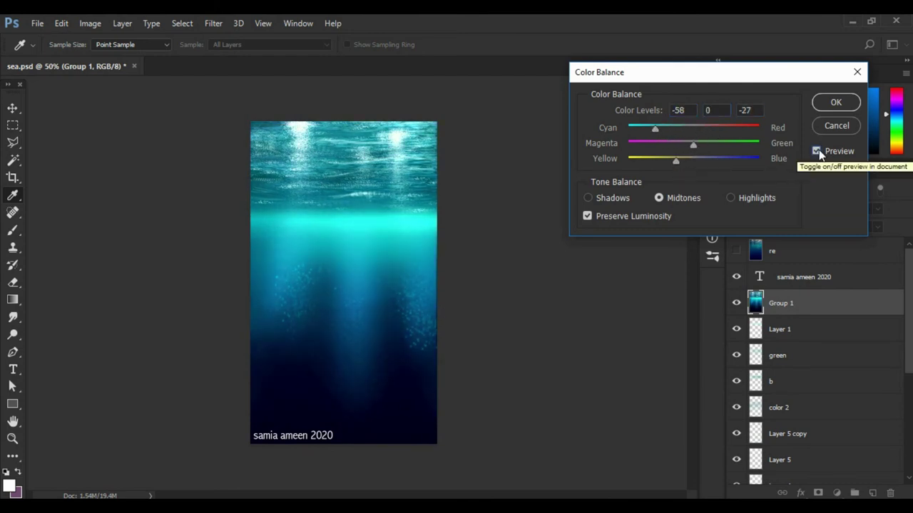
pyautogui.click(816, 151)
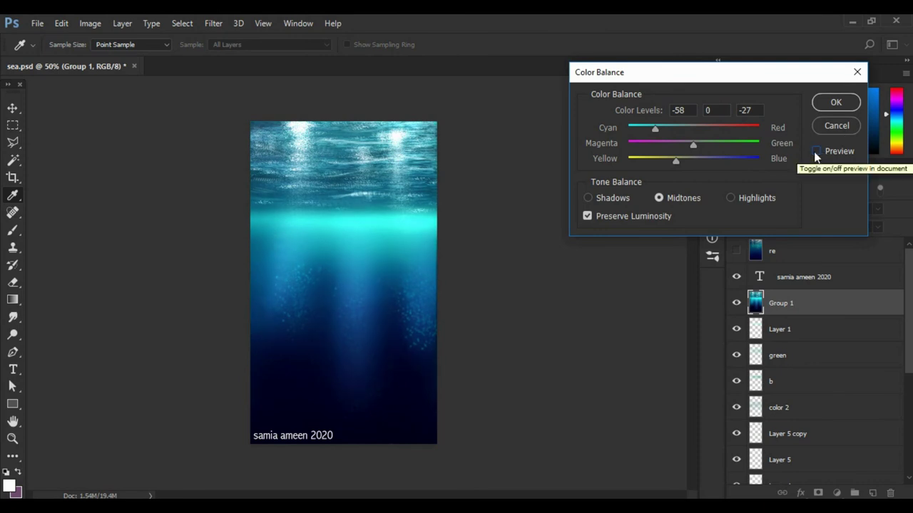
pyautogui.click(816, 151)
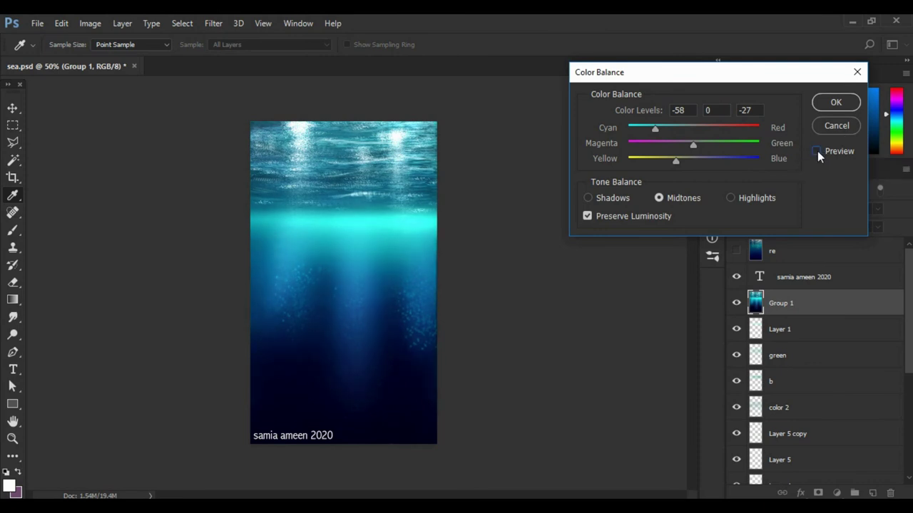
pyautogui.click(817, 151)
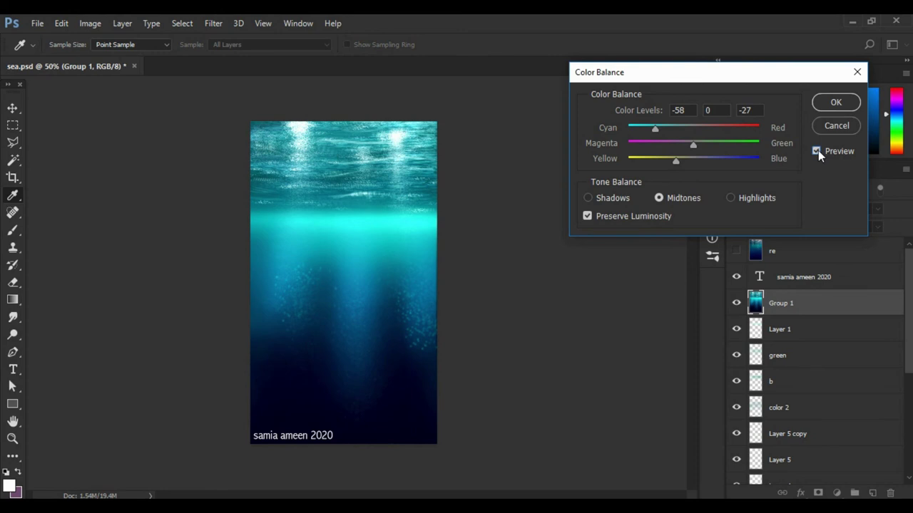
pyautogui.click(816, 151)
pyautogui.click(816, 151)
pyautogui.click(816, 151)
pyautogui.click(816, 151)
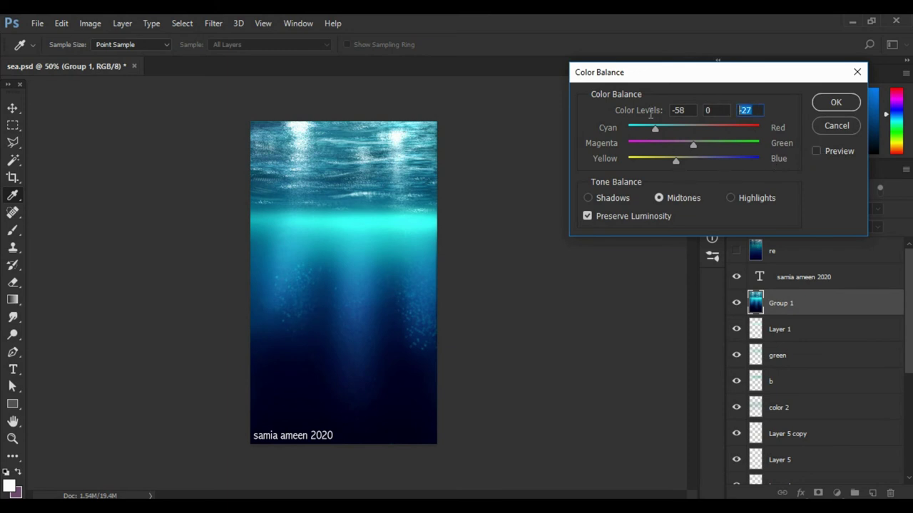
pyautogui.click(730, 197)
pyautogui.moveTo(693, 128)
pyautogui.mouseDown()
pyautogui.moveTo(614, 140)
pyautogui.moveTo(696, 127)
pyautogui.moveTo(684, 133)
pyautogui.moveTo(693, 129)
pyautogui.moveTo(707, 144)
pyautogui.moveTo(678, 159)
pyautogui.mouseUp()
pyautogui.click(817, 151)
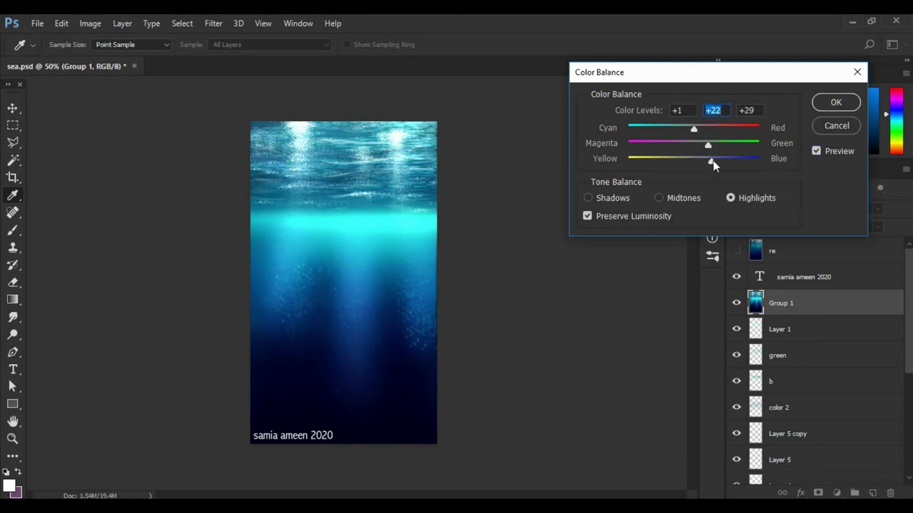
pyautogui.moveTo(693, 129); pyautogui.dragTo(755, 126)
pyautogui.moveTo(693, 146)
pyautogui.mouseDown()
pyautogui.moveTo(682, 145)
pyautogui.moveTo(696, 162)
pyautogui.moveTo(677, 166)
pyautogui.moveTo(703, 164)
pyautogui.moveTo(681, 161)
pyautogui.mouseUp()
pyautogui.click(816, 151)
pyautogui.click(816, 152)
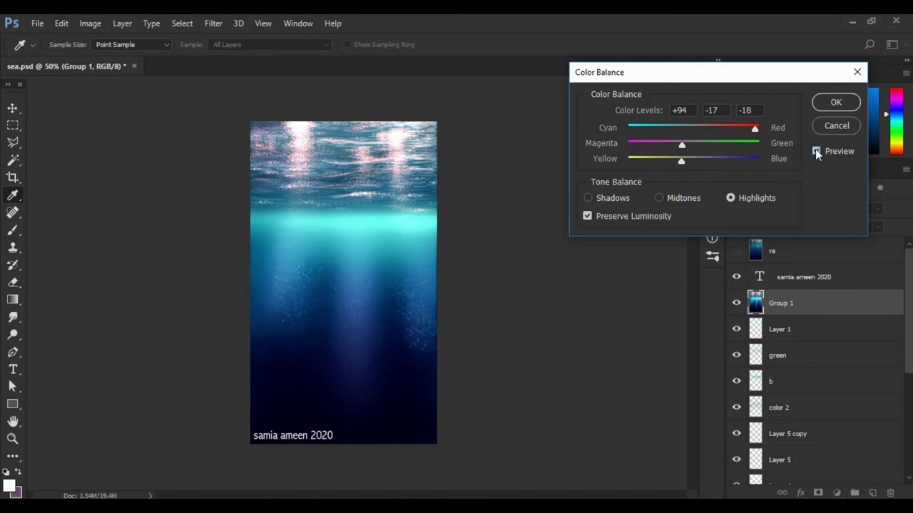
pyautogui.click(816, 151)
pyautogui.click(815, 151)
pyautogui.hotkey('shift', 'Up')
pyautogui.moveTo(683, 145)
pyautogui.mouseDown()
pyautogui.moveTo(664, 151)
pyautogui.moveTo(716, 146)
pyautogui.moveTo(664, 152)
pyautogui.moveTo(646, 167)
pyautogui.moveTo(669, 161)
pyautogui.mouseUp()
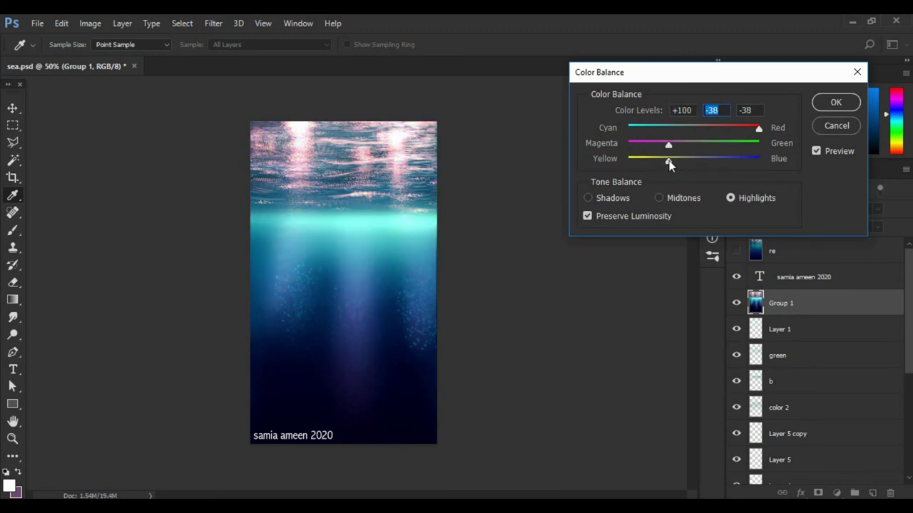
pyautogui.click(836, 126)
pyautogui.press('v')
# Select Layers 4 and 5 together and duplicate them
pyautogui.scroll(-3, 774, 372)
pyautogui.scroll(2, 761, 407)
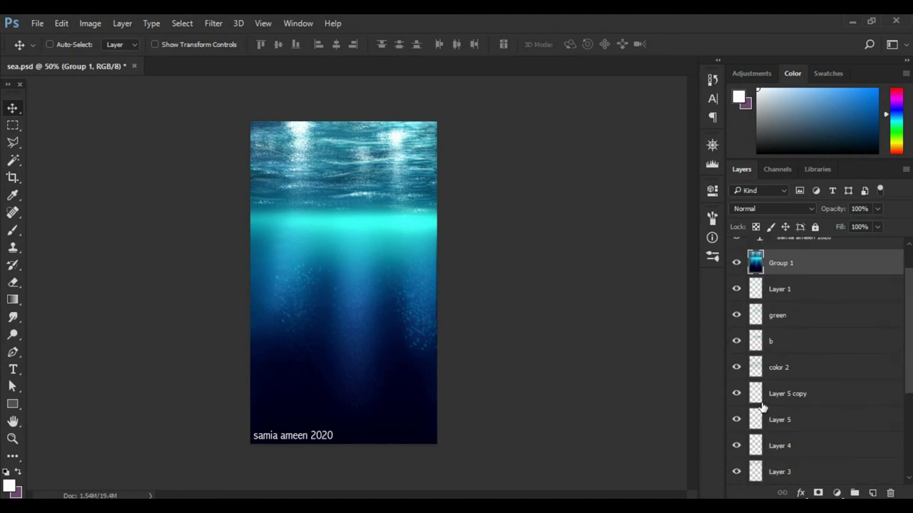
pyautogui.scroll(-3, 742, 271)
pyautogui.click(784, 420)
pyautogui.click(763, 289)
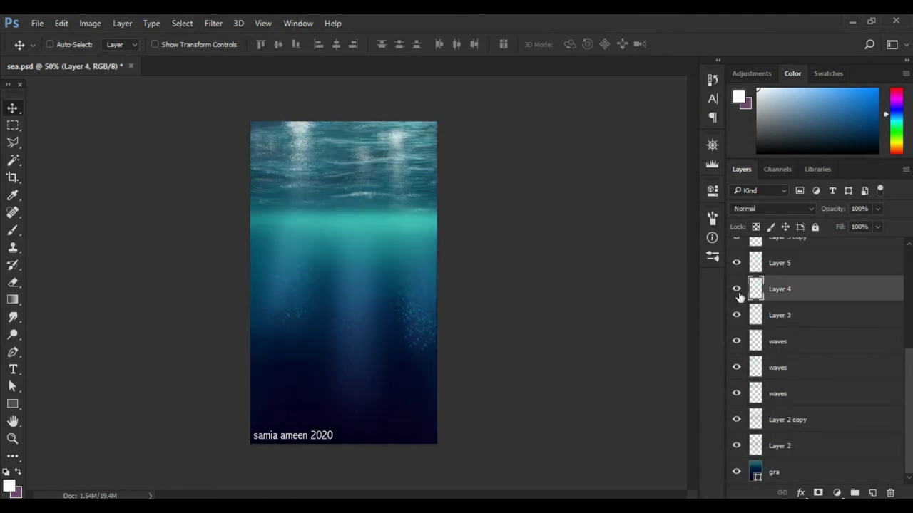
pyautogui.keyDown('ctrl'); pyautogui.click(798, 271); pyautogui.keyUp('ctrl')
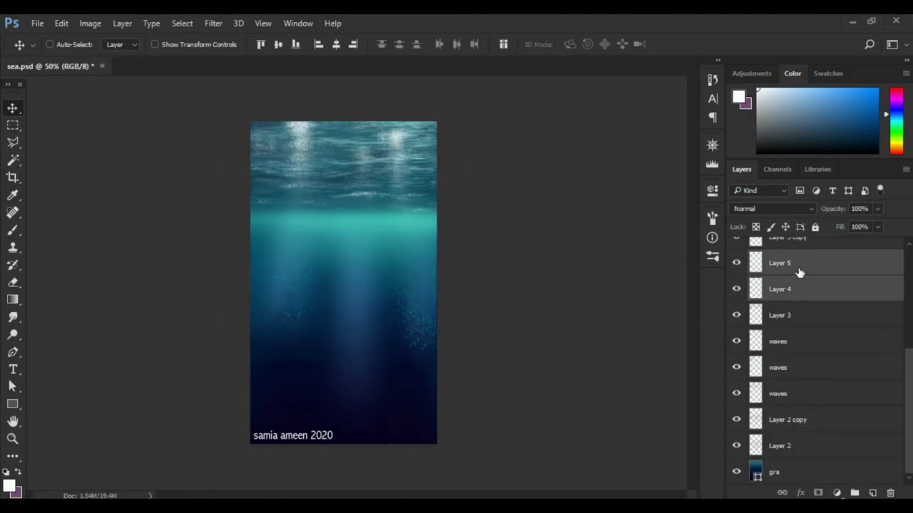
pyautogui.rightClick(799, 271)
pyautogui.click(549, 152)
pyautogui.click(574, 164)
# Merge the copies into Layer 5 copy 2 below the signature text, with Group 1 visible again
pyautogui.rightClick(799, 271)
pyautogui.click(556, 447)
pyautogui.moveTo(811, 401); pyautogui.dragTo(805, 289)
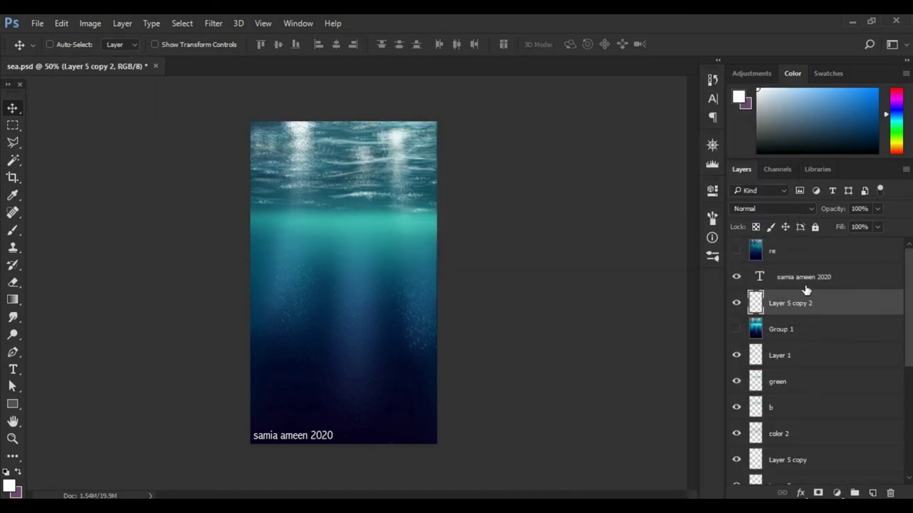
pyautogui.click(735, 329)
pyautogui.click(755, 303)
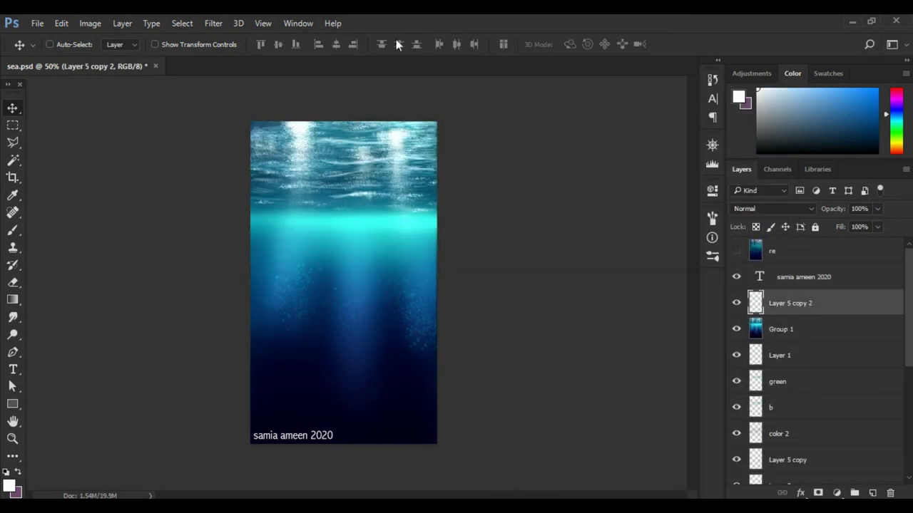
# Colour-balance Layer 5 copy 2's highlights toward red, magenta and blue, then hide it
pyautogui.click(90, 23)
pyautogui.click(336, 138)
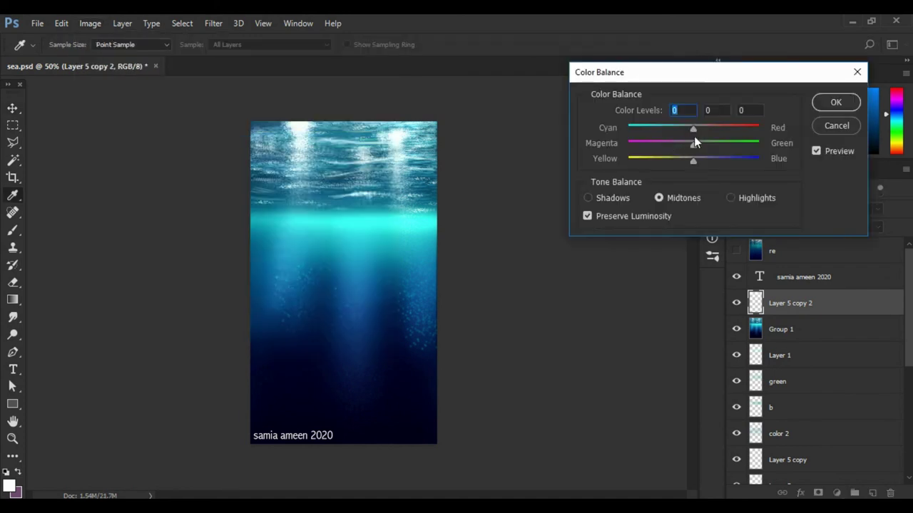
pyautogui.hotkey('alt', 'h')
pyautogui.moveTo(693, 128); pyautogui.dragTo(759, 128)
pyautogui.moveTo(693, 145)
pyautogui.mouseDown()
pyautogui.moveTo(721, 145)
pyautogui.moveTo(659, 144)
pyautogui.moveTo(739, 162)
pyautogui.mouseUp()
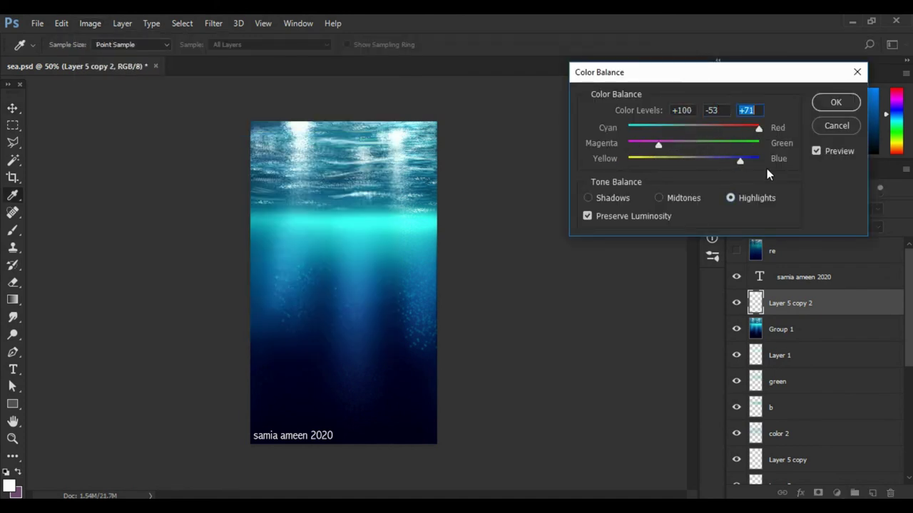
pyautogui.hotkey('alt', 'm')
pyautogui.press('Return')
pyautogui.click(737, 303)
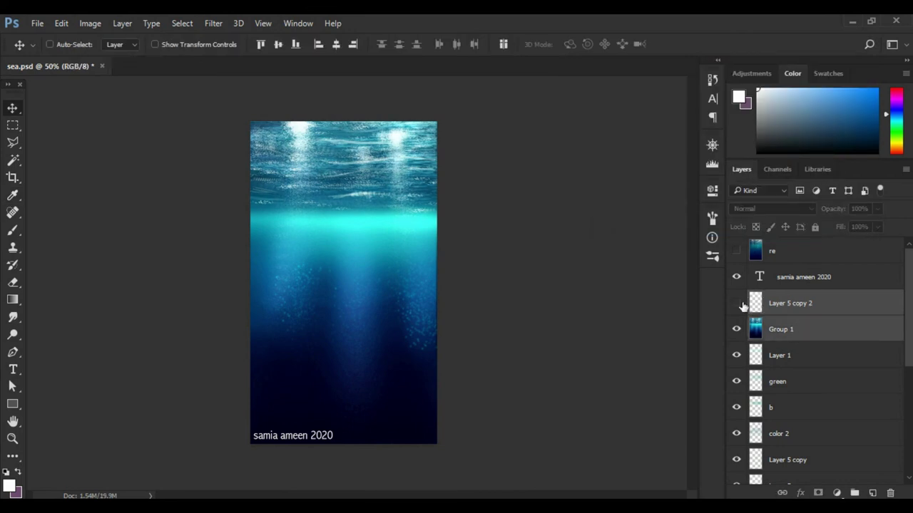
pyautogui.click(797, 330)
# In Group 1's Color Balance, push highlights toward red and magenta, and shadows toward green
pyautogui.click(90, 23)
pyautogui.click(285, 138)
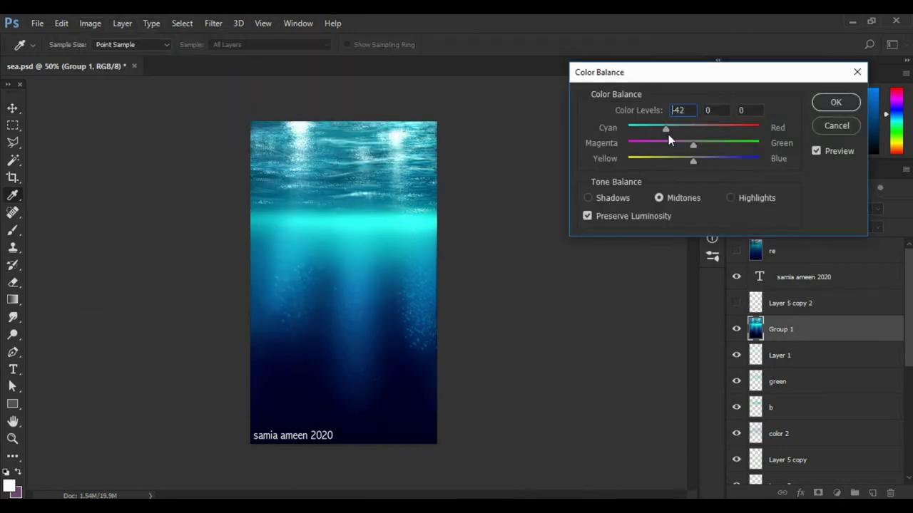
pyautogui.hotkey('alt', 'h')
pyautogui.moveTo(693, 129); pyautogui.dragTo(759, 128)
pyautogui.moveTo(693, 144); pyautogui.dragTo(657, 145)
pyautogui.moveTo(693, 158)
pyautogui.mouseDown()
pyautogui.moveTo(662, 158)
pyautogui.moveTo(719, 147)
pyautogui.moveTo(691, 137)
pyautogui.moveTo(689, 161)
pyautogui.moveTo(673, 131)
pyautogui.moveTo(661, 135)
pyautogui.mouseUp()
pyautogui.hotkey('alt', 's')
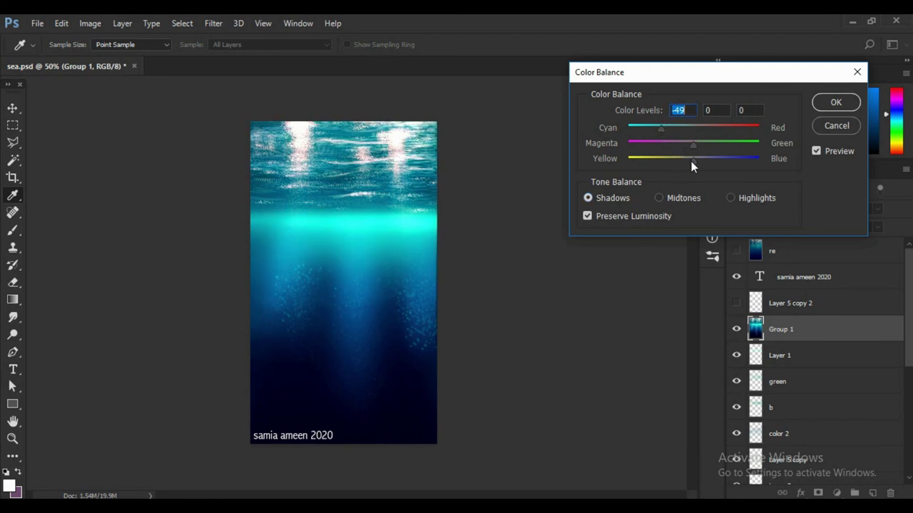
pyautogui.moveTo(693, 143)
pyautogui.mouseDown()
pyautogui.moveTo(718, 144)
pyautogui.moveTo(692, 145)
pyautogui.moveTo(715, 132)
pyautogui.moveTo(676, 135)
pyautogui.moveTo(724, 161)
pyautogui.moveTo(693, 160)
pyautogui.mouseUp()
# Reset midtone cyan-red to 0 and fine-tune the highlights' red and yellow balance
pyautogui.hotkey('alt', 'm')
pyautogui.moveTo(677, 130); pyautogui.dragTo(725, 130)
pyautogui.write('0')
pyautogui.press('Tab')
pyautogui.press('Tab')
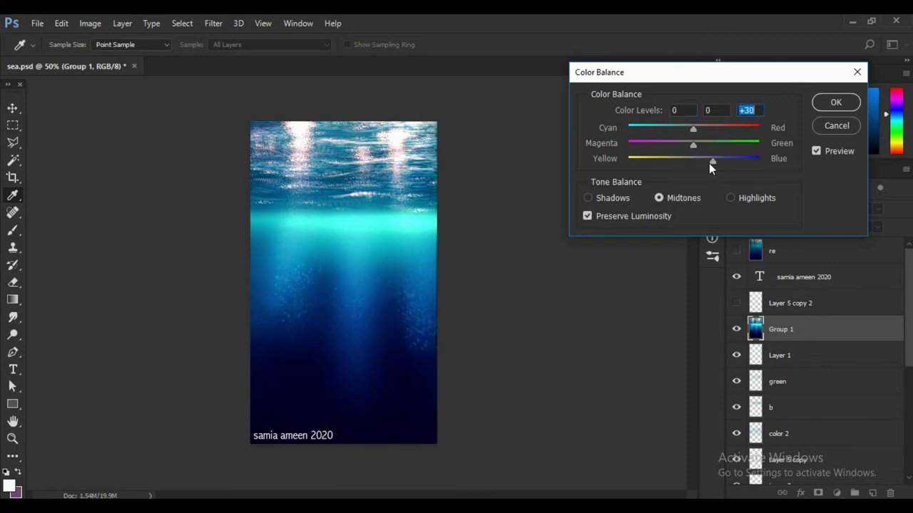
pyautogui.click(730, 198)
pyautogui.moveTo(757, 129)
pyautogui.mouseDown()
pyautogui.moveTo(742, 141)
pyautogui.moveTo(736, 132)
pyautogui.mouseUp()
pyautogui.moveTo(678, 160)
pyautogui.mouseDown()
pyautogui.moveTo(664, 164)
pyautogui.moveTo(664, 151)
pyautogui.moveTo(654, 159)
pyautogui.mouseUp()
pyautogui.moveTo(737, 128)
pyautogui.mouseDown()
pyautogui.moveTo(699, 129)
pyautogui.moveTo(713, 129)
pyautogui.mouseUp()
pyautogui.moveTo(663, 160); pyautogui.dragTo(656, 160)
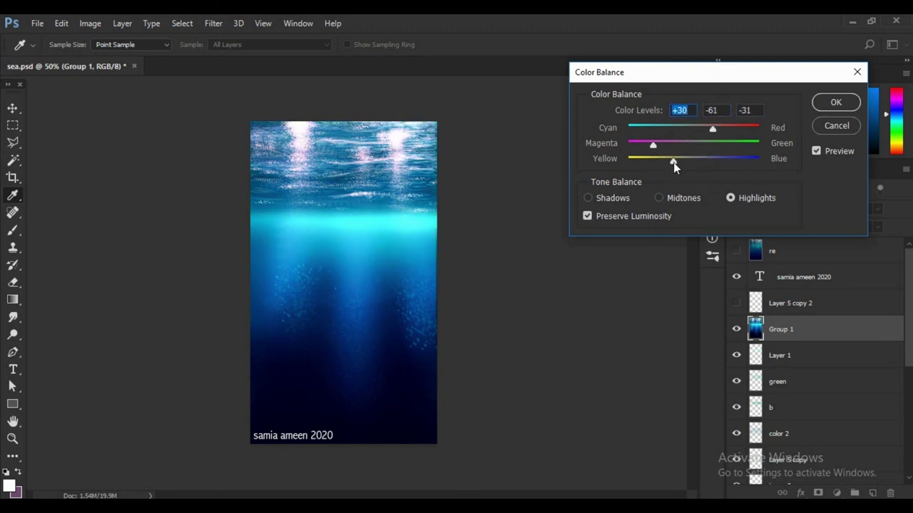
pyautogui.click(728, 132)
# Tint Group 1's shadows slightly cyan (cyan-red -20) and apply the colour balance
pyautogui.click(588, 198)
pyautogui.moveTo(683, 128)
pyautogui.mouseDown()
pyautogui.moveTo(653, 129)
pyautogui.moveTo(650, 138)
pyautogui.moveTo(681, 134)
pyautogui.mouseUp()
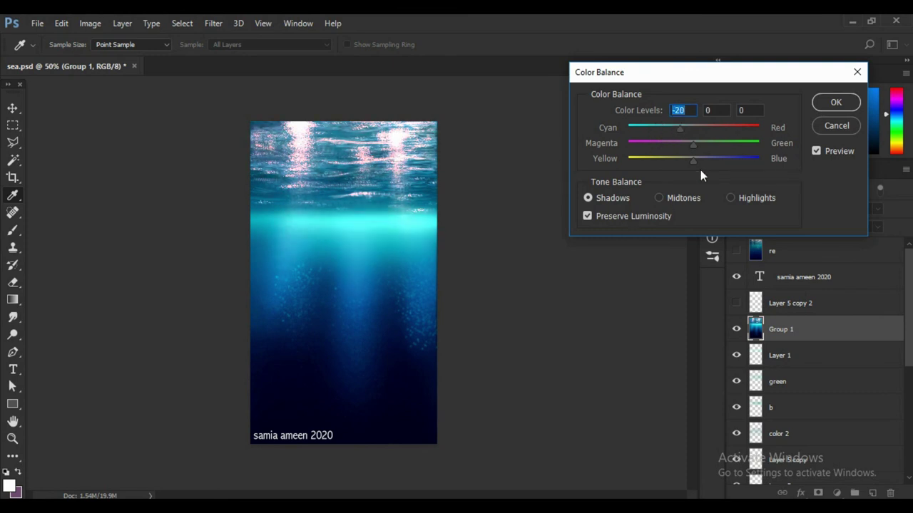
pyautogui.click(836, 104)
pyautogui.click(91, 22)
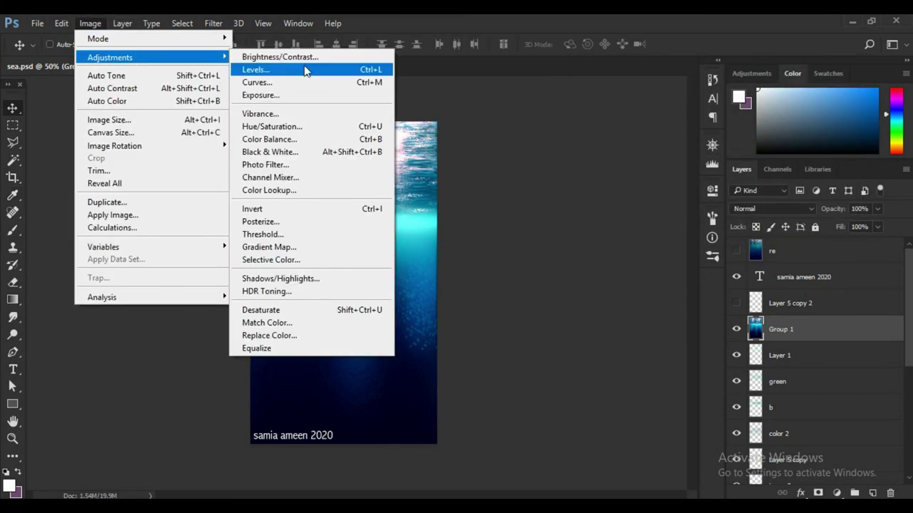
# Try the Black & White and Replace Color adjustments, cancelling both without changes
pyautogui.click(93, 23)
pyautogui.click(333, 152)
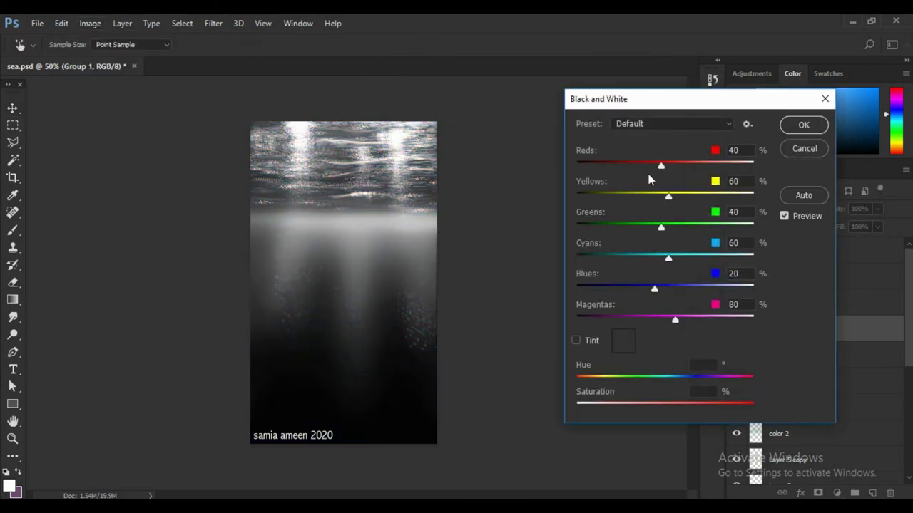
pyautogui.press('Escape')
pyautogui.click(92, 23)
pyautogui.click(333, 338)
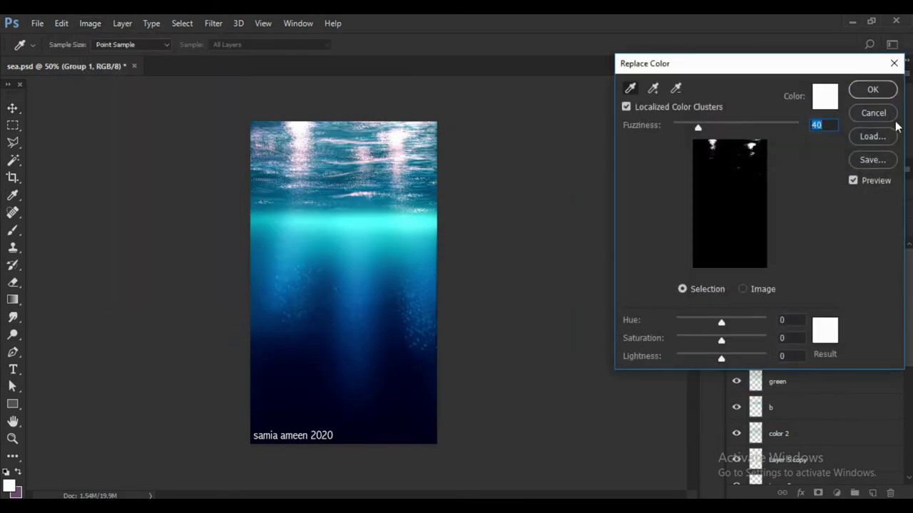
pyautogui.press('Escape')
pyautogui.click(89, 23)
# Apply Selective Color to the Greens, adding cyan and reducing magenta, yellow and black
pyautogui.click(285, 258)
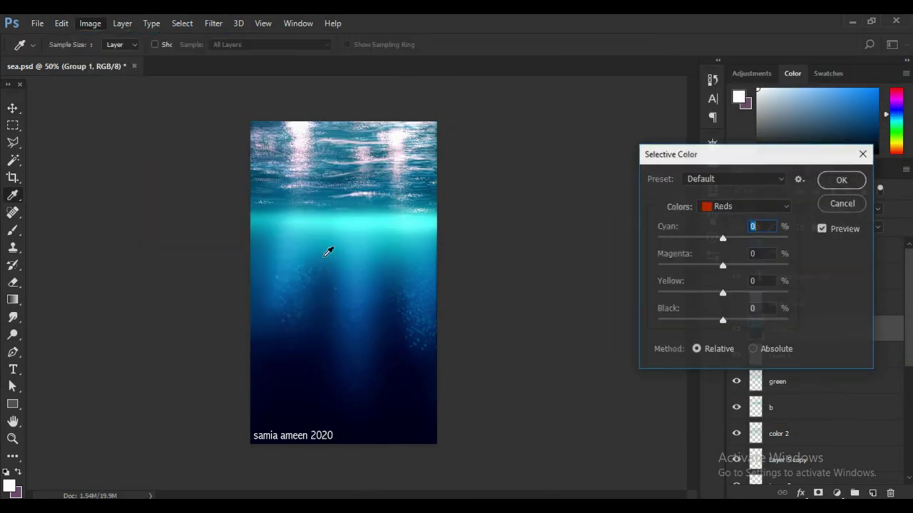
pyautogui.click(745, 206)
pyautogui.click(723, 194)
pyautogui.moveTo(722, 237)
pyautogui.mouseDown()
pyautogui.moveTo(698, 241)
pyautogui.moveTo(738, 240)
pyautogui.moveTo(711, 238)
pyautogui.moveTo(686, 265)
pyautogui.moveTo(740, 265)
pyautogui.mouseUp()
pyautogui.moveTo(722, 293)
pyautogui.mouseDown()
pyautogui.moveTo(754, 298)
pyautogui.moveTo(683, 293)
pyautogui.mouseUp()
pyautogui.moveTo(722, 320); pyautogui.dragTo(656, 320)
pyautogui.press('Return')
pyautogui.click(90, 22)
# Undo an Invert, then make Layer 5 copy 2 visible and selected
pyautogui.click(254, 207)
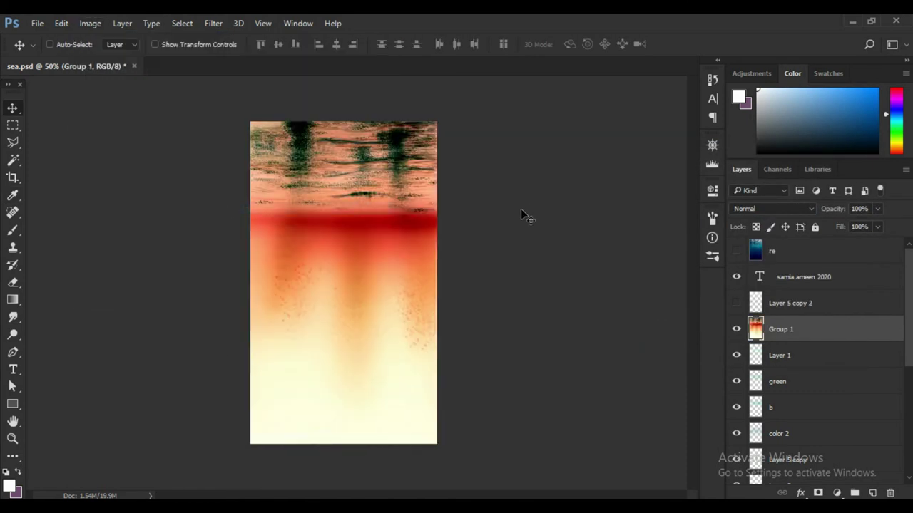
pyautogui.hotkey('ctrl', 'z')
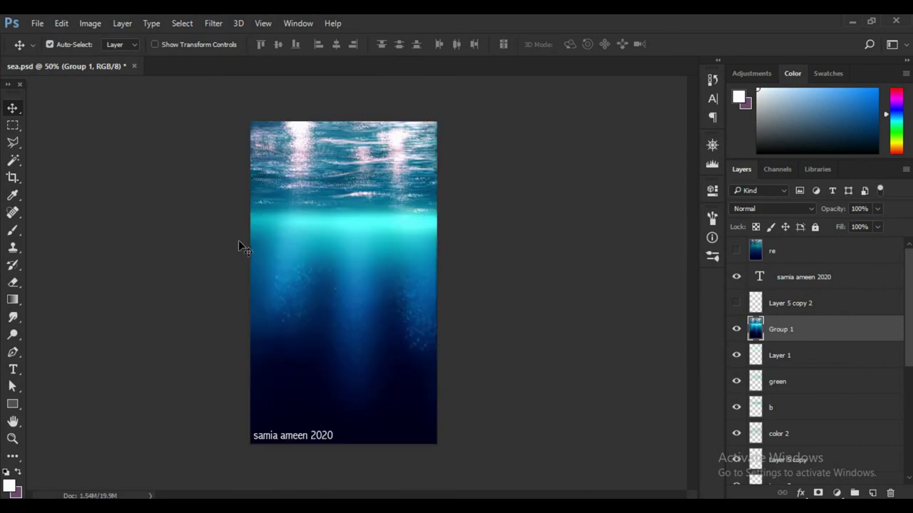
pyautogui.click(735, 303)
pyautogui.click(784, 303)
# Keep Linear Dodge (Add) and adjust Layer 5 copy 2's hue, saturation and lightness
pyautogui.click(770, 208)
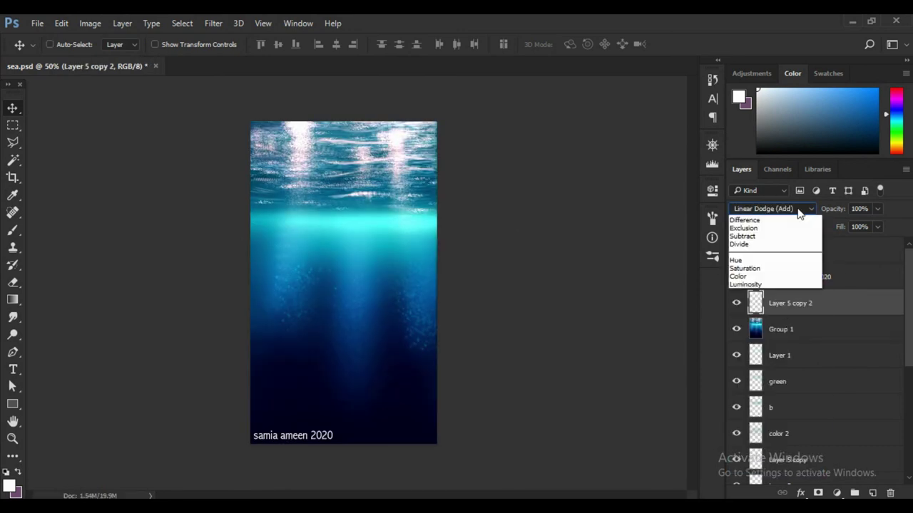
pyautogui.click(90, 23)
pyautogui.click(285, 127)
pyautogui.moveTo(737, 154)
pyautogui.mouseDown()
pyautogui.moveTo(687, 163)
pyautogui.moveTo(732, 150)
pyautogui.mouseUp()
pyautogui.moveTo(733, 212); pyautogui.dragTo(703, 211)
pyautogui.moveTo(733, 180); pyautogui.dragTo(757, 180)
pyautogui.moveTo(730, 149)
pyautogui.mouseDown()
pyautogui.moveTo(750, 147)
pyautogui.moveTo(699, 148)
pyautogui.mouseUp()
pyautogui.moveTo(703, 212); pyautogui.dragTo(748, 209)
pyautogui.moveTo(699, 149); pyautogui.dragTo(700, 157)
pyautogui.press('Return')
# Shorten Layer 5 copy 2 to about 81% height and lower its opacity to 67%
pyautogui.hotkey('ctrl', 't')
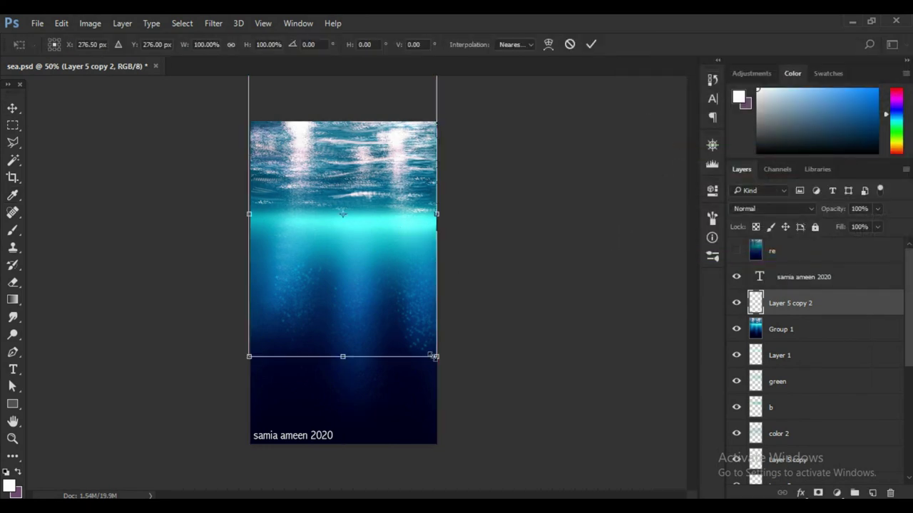
pyautogui.moveTo(436, 383); pyautogui.dragTo(418, 325)
pyautogui.moveTo(418, 211); pyautogui.dragTo(436, 192)
pyautogui.moveTo(264, 212); pyautogui.dragTo(243, 216)
pyautogui.press('Return')
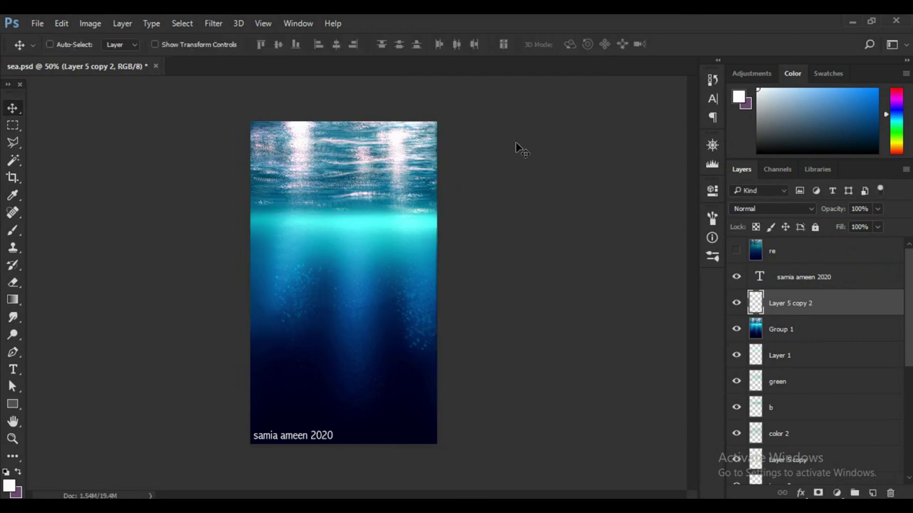
pyautogui.moveTo(830, 209); pyautogui.dragTo(806, 213)
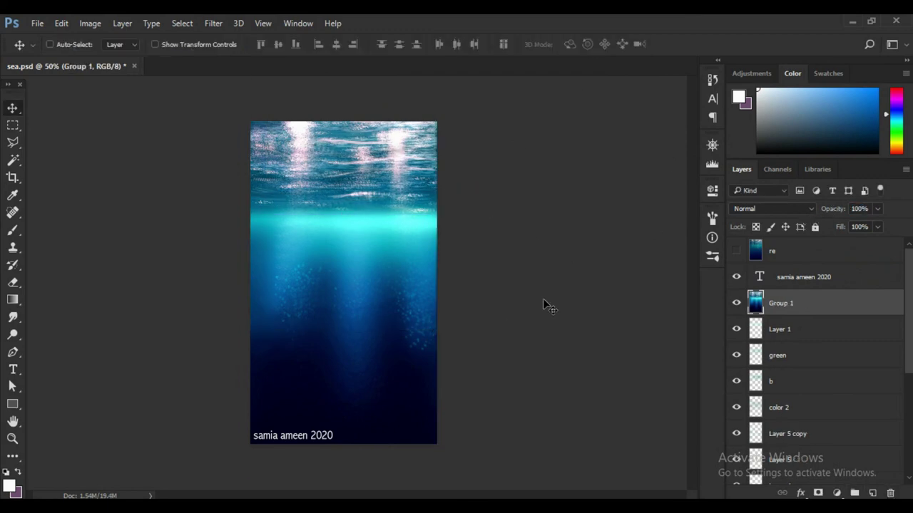